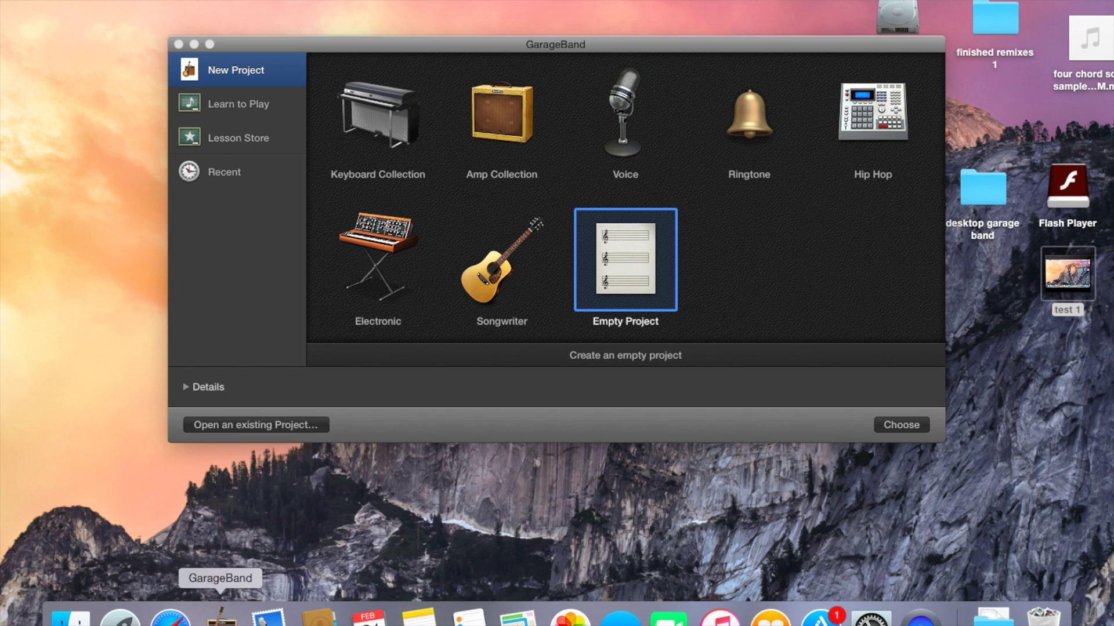
Step: Create an empty project with a Classic Electric Piano track, closing Musical Typing and the Library
click(220, 616)
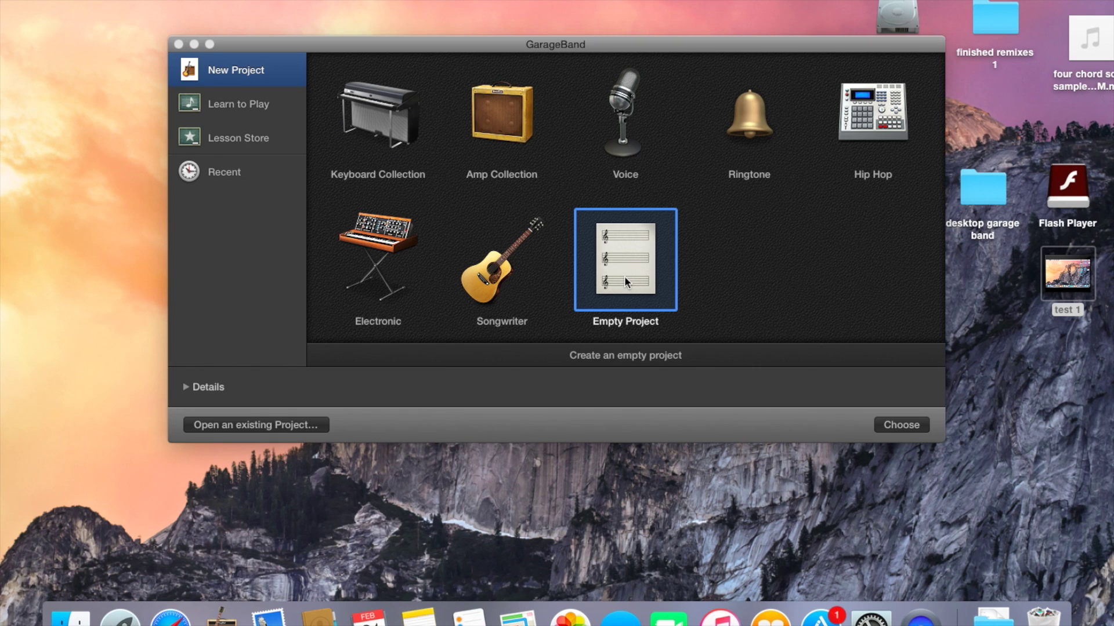
click(903, 426)
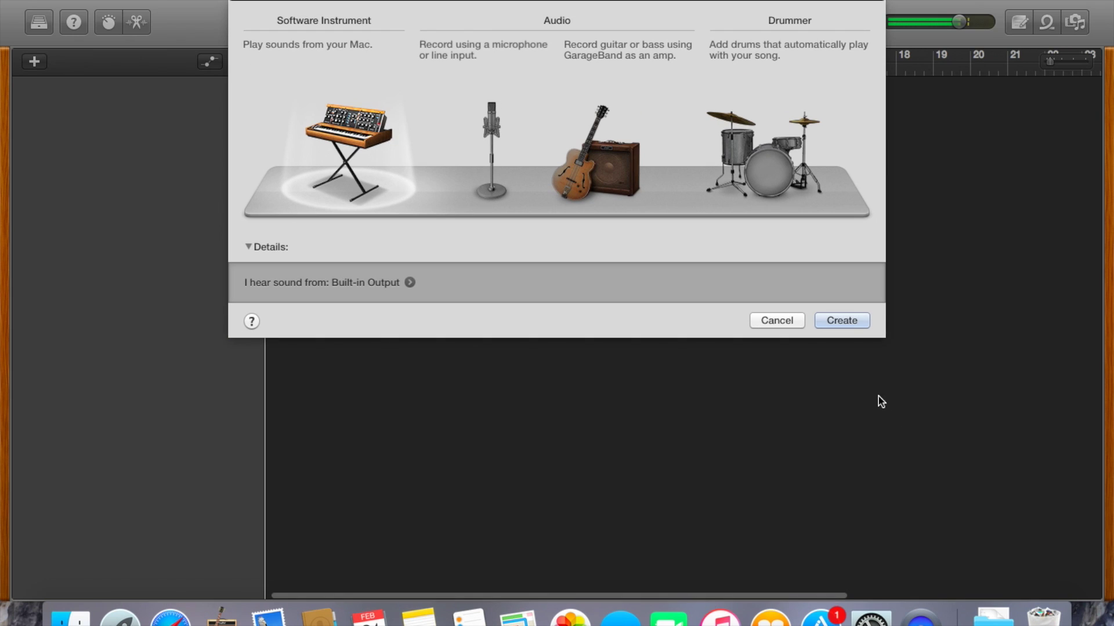
click(844, 321)
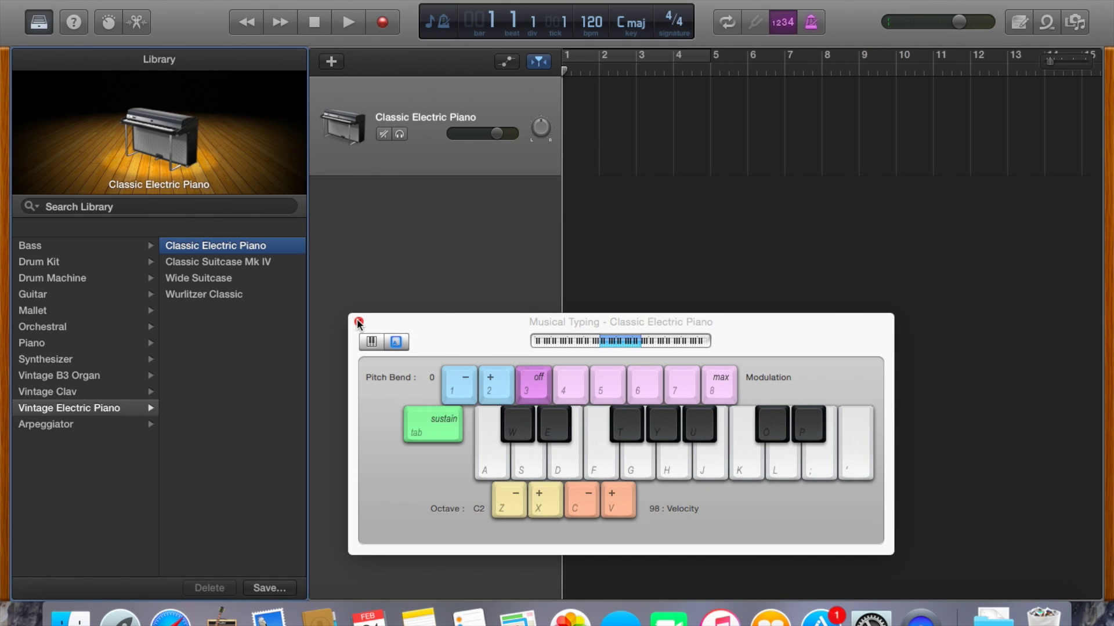
click(358, 322)
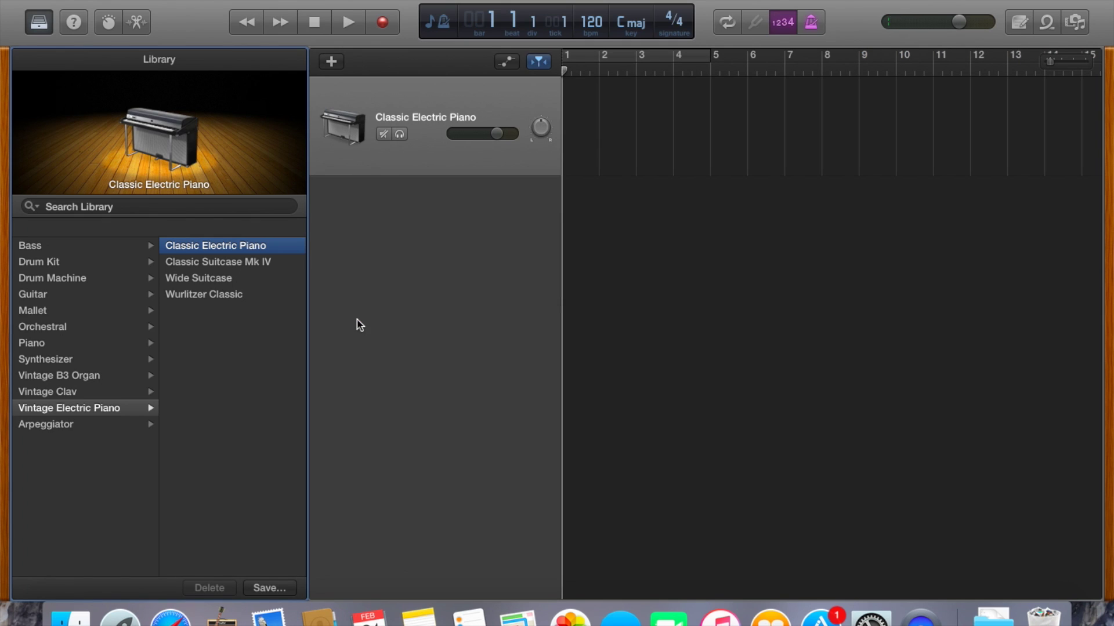
click(38, 23)
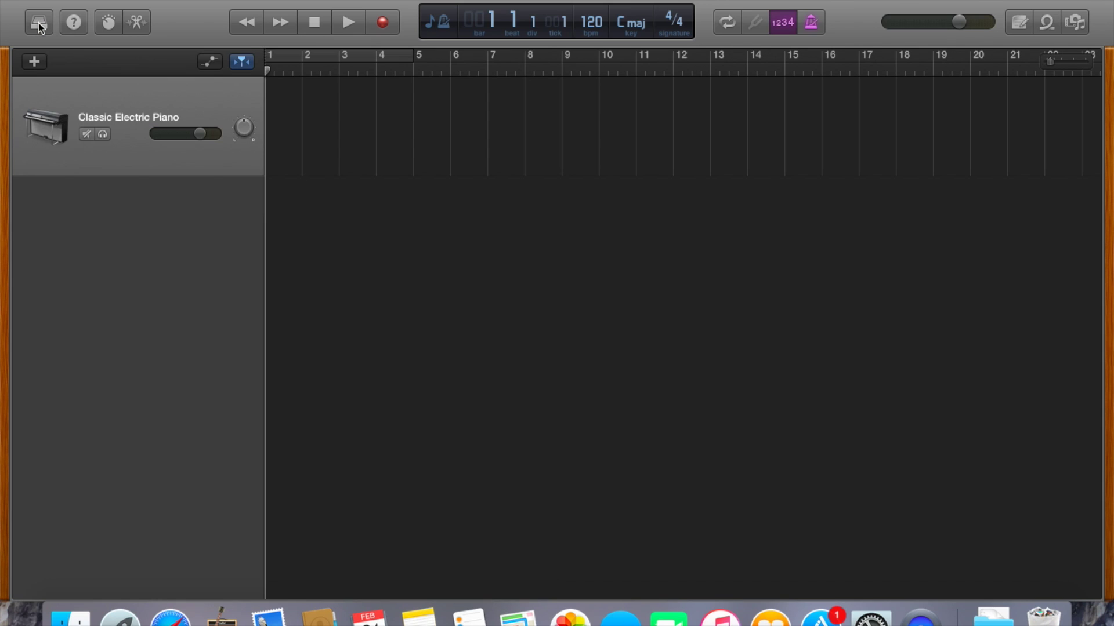
Step: Show the Apple Loops browser listing all 1181 loops
click(1047, 24)
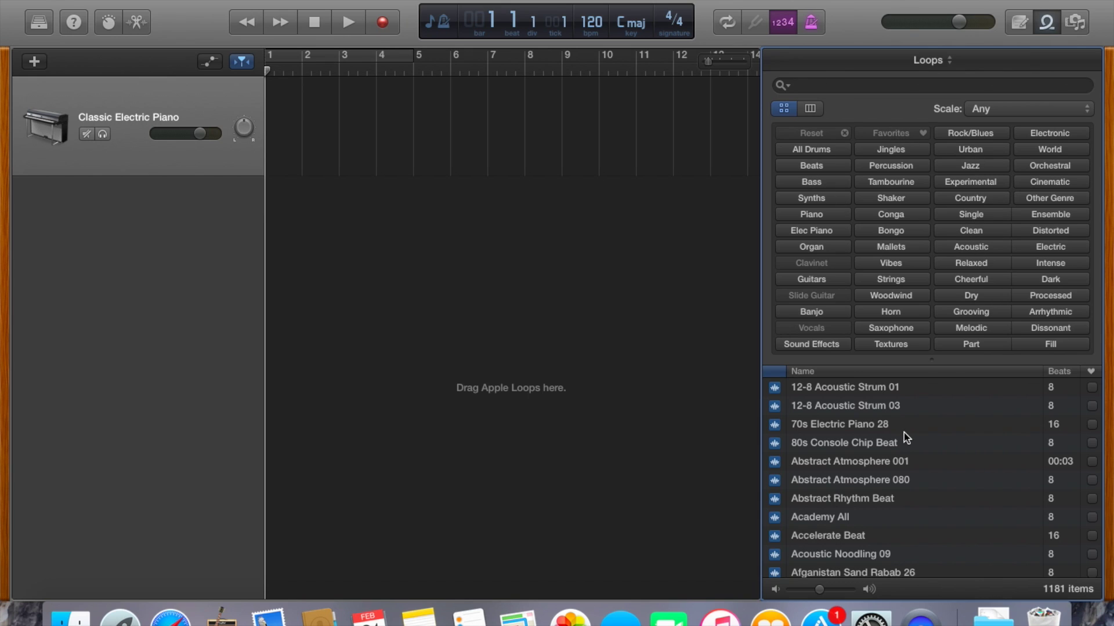
Step: Preview 70s Electric Piano 28, Acoustic Noodling 09, Afterburner Fuzz Synth and Airy Phased Synth loops
click(838, 427)
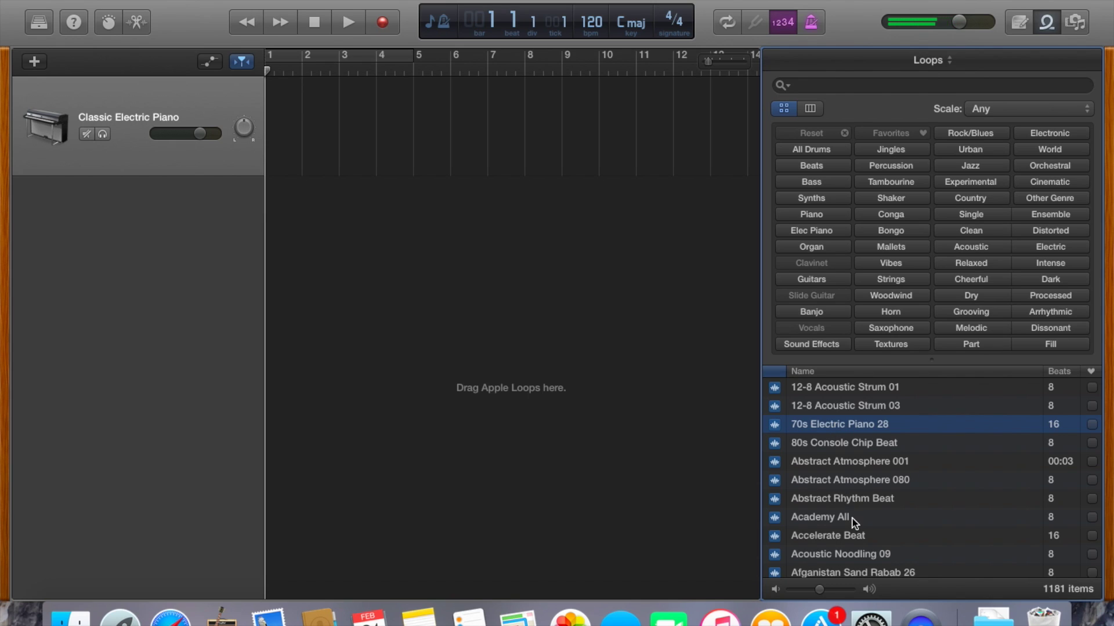
scroll(853, 525, down, 5)
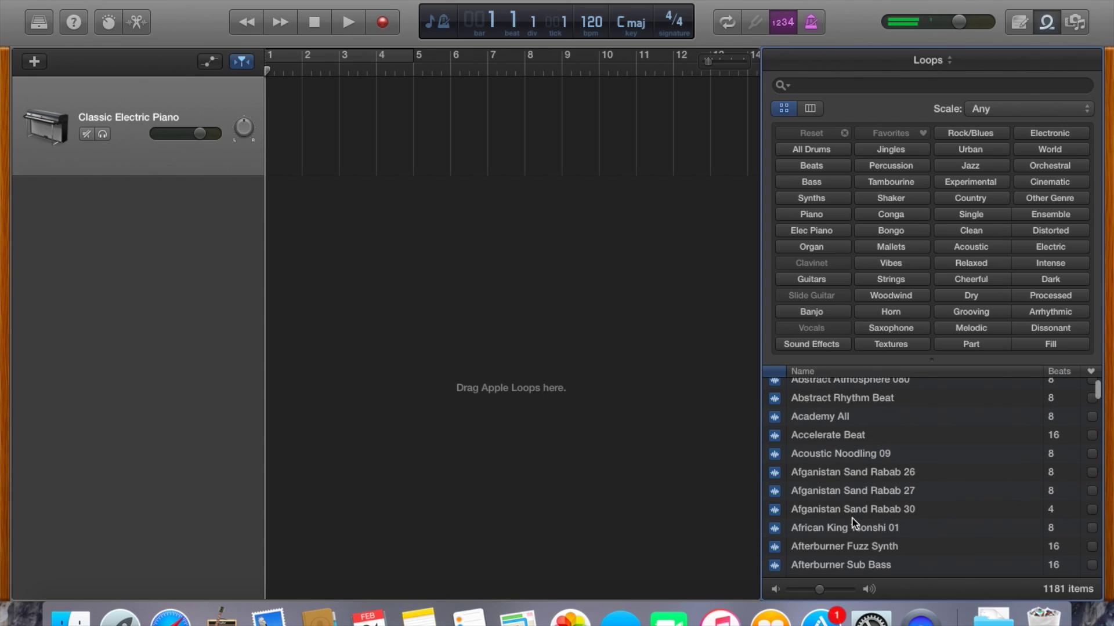
click(831, 457)
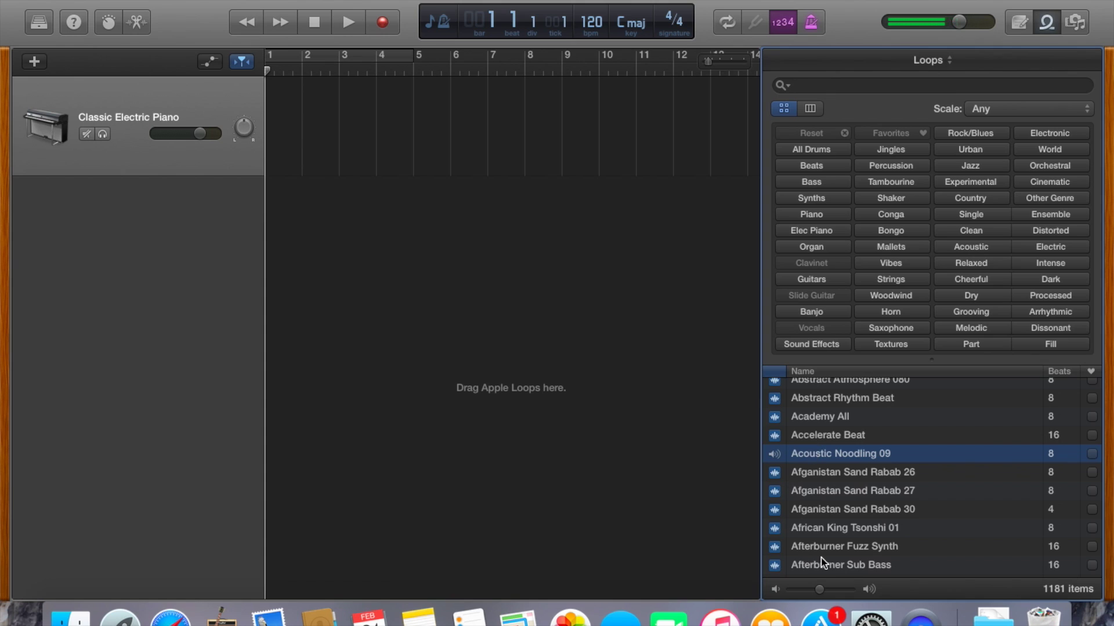
click(863, 548)
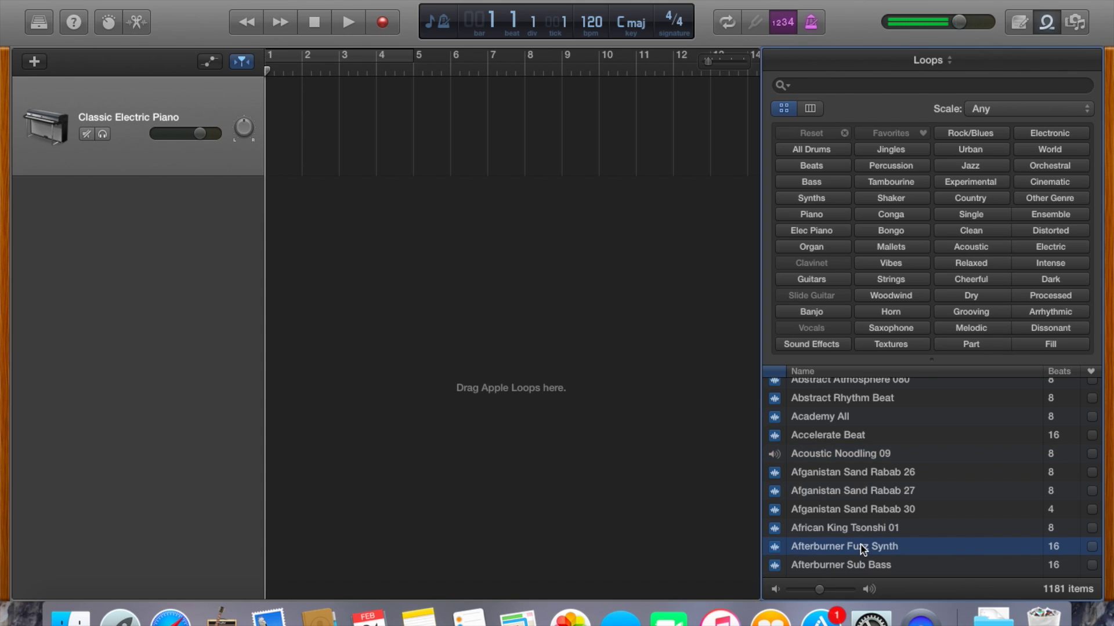
scroll(863, 548, down, 4)
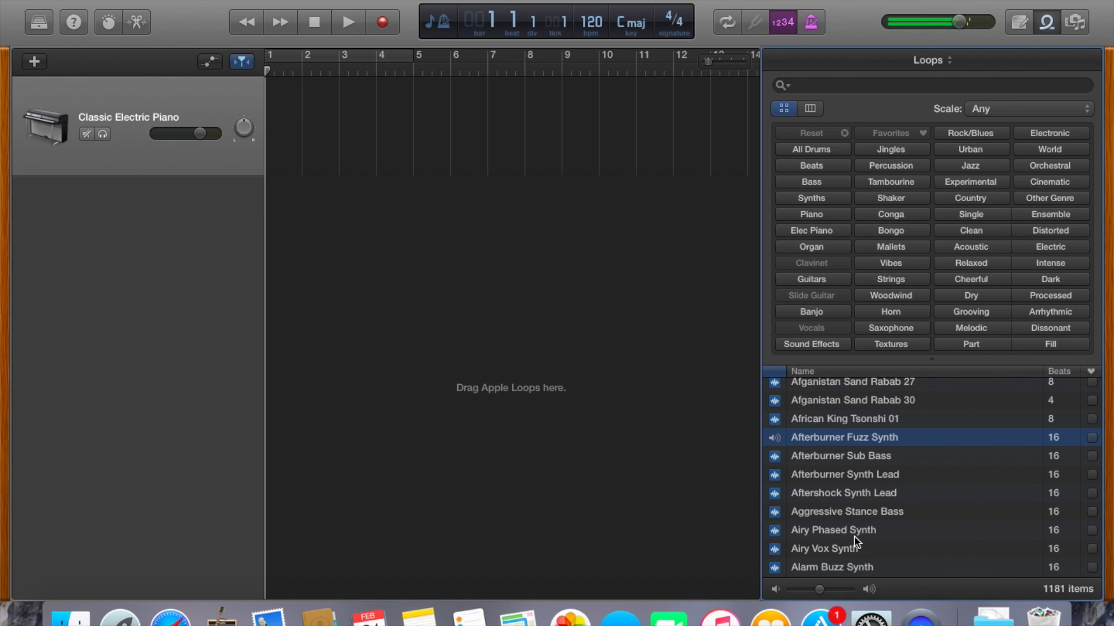
click(855, 533)
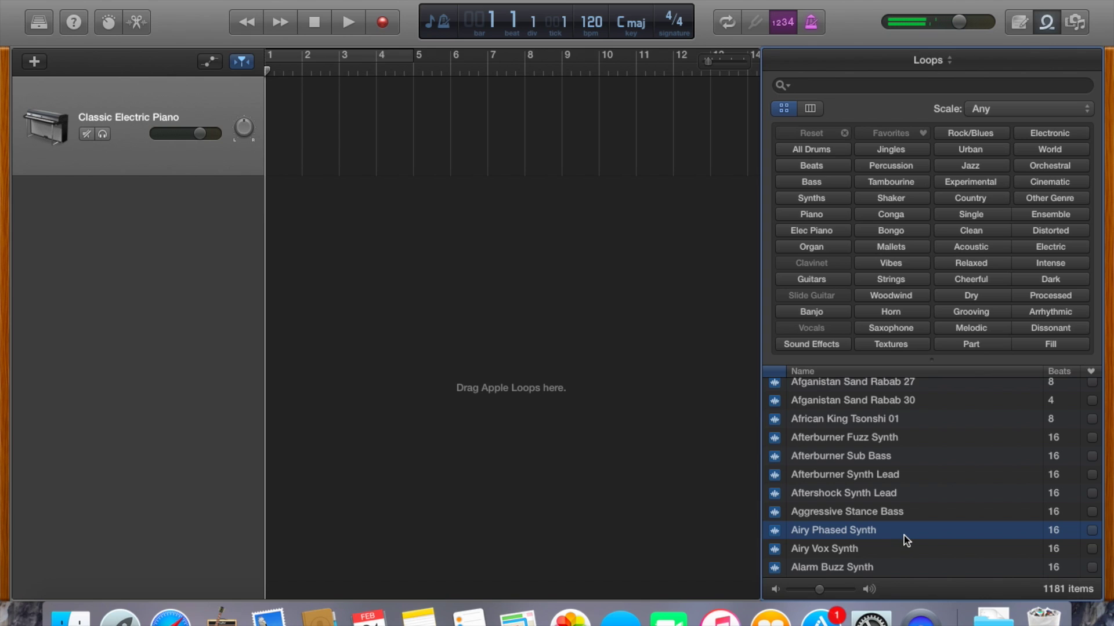
Step: Filter the loop browser to the 38 Guitars loops
scroll(904, 534, down, 10)
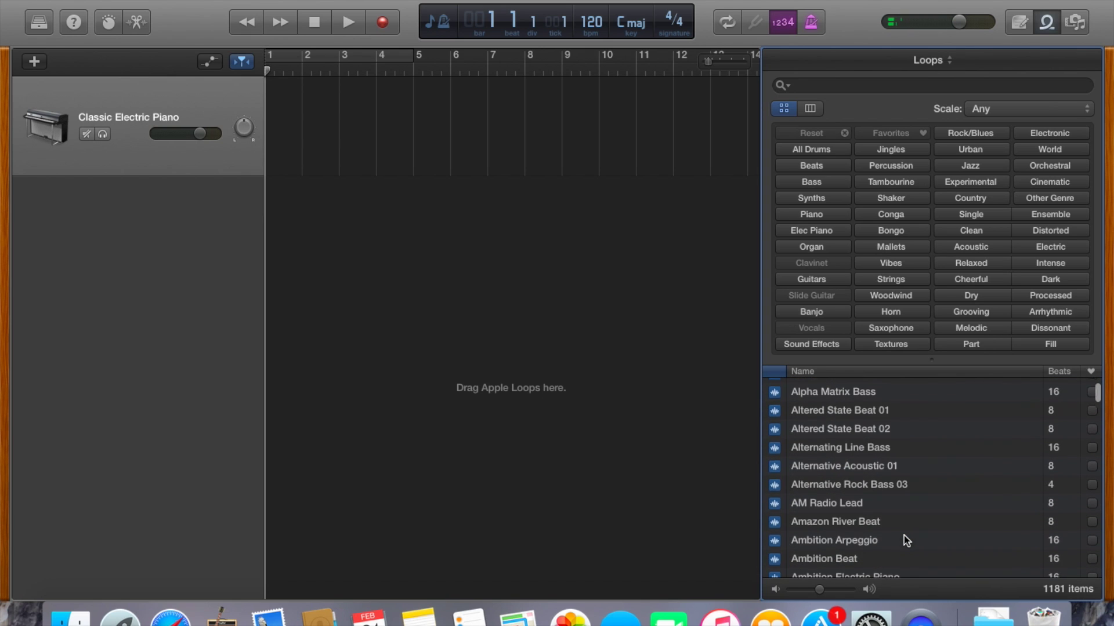
scroll(904, 535, down, 12)
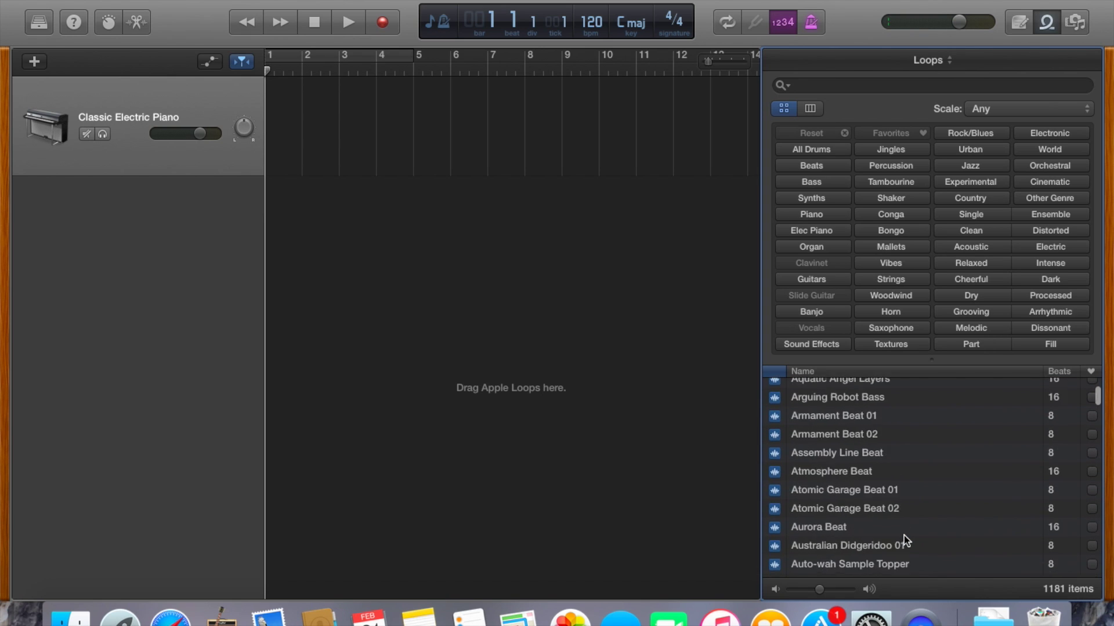
scroll(903, 535, up, 5)
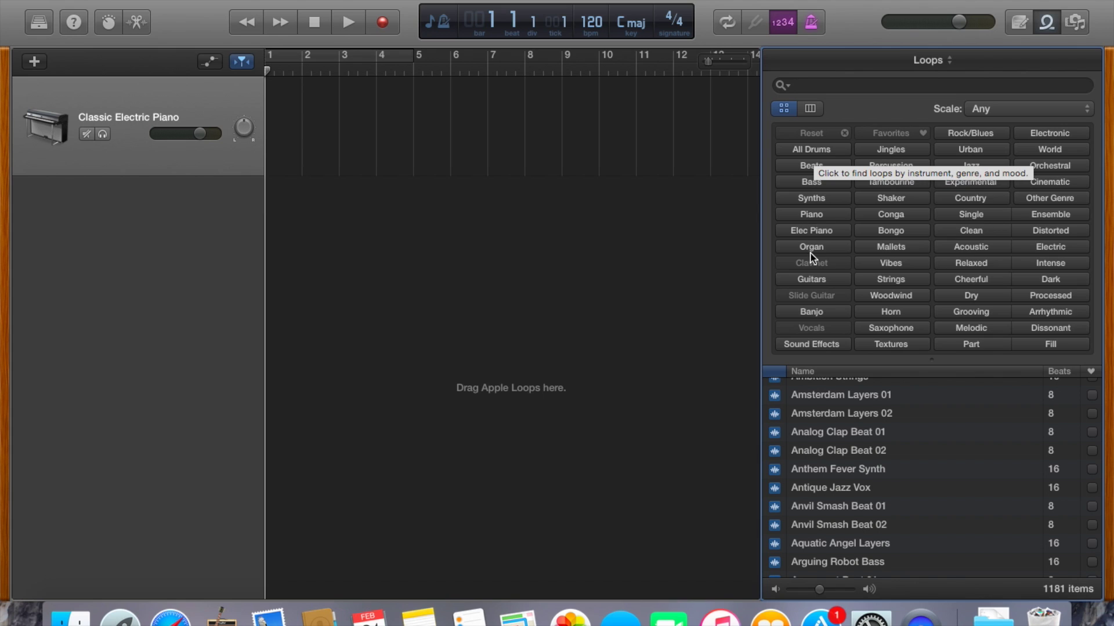
click(812, 280)
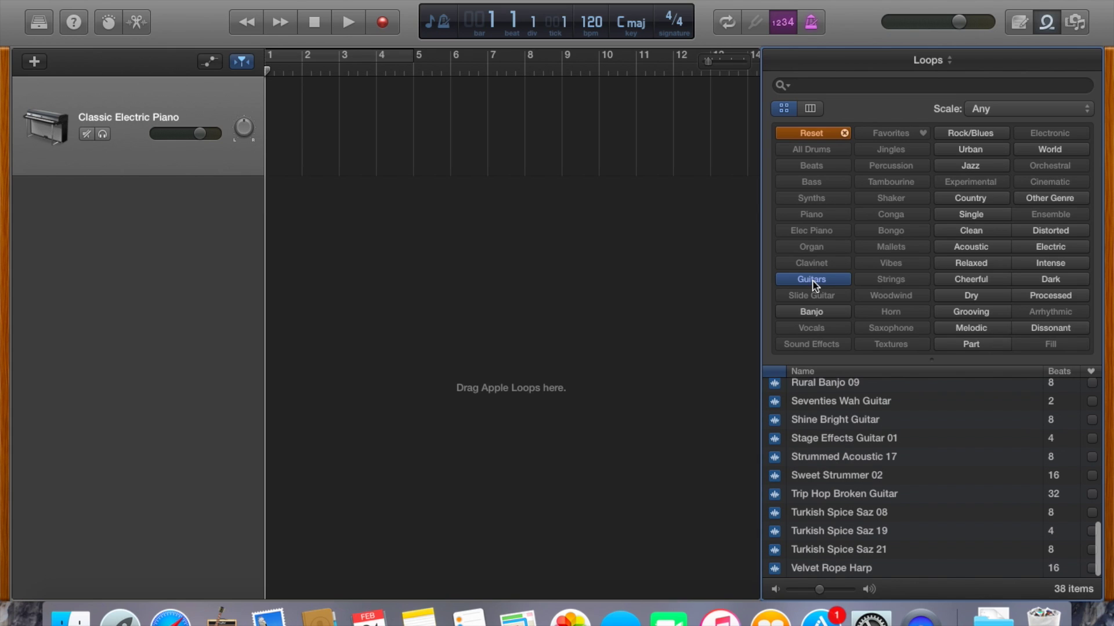
Step: Add Jazz Hustle Guitar 01 at bar 1, audition it, and loop it out to bar 9
scroll(809, 472, up, 10)
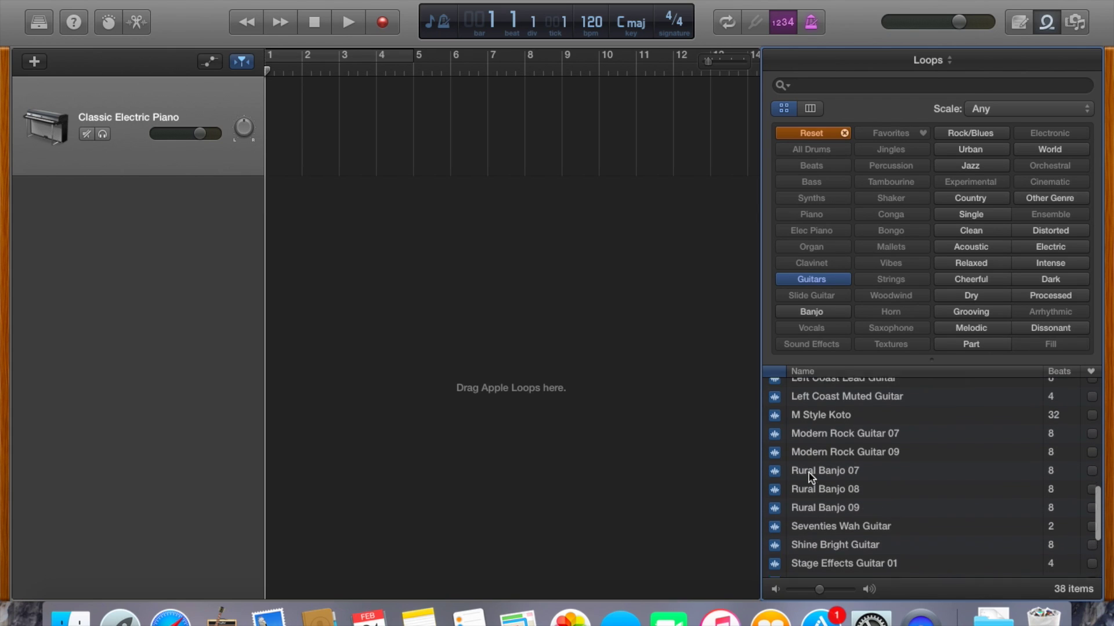
scroll(809, 472, down, 10)
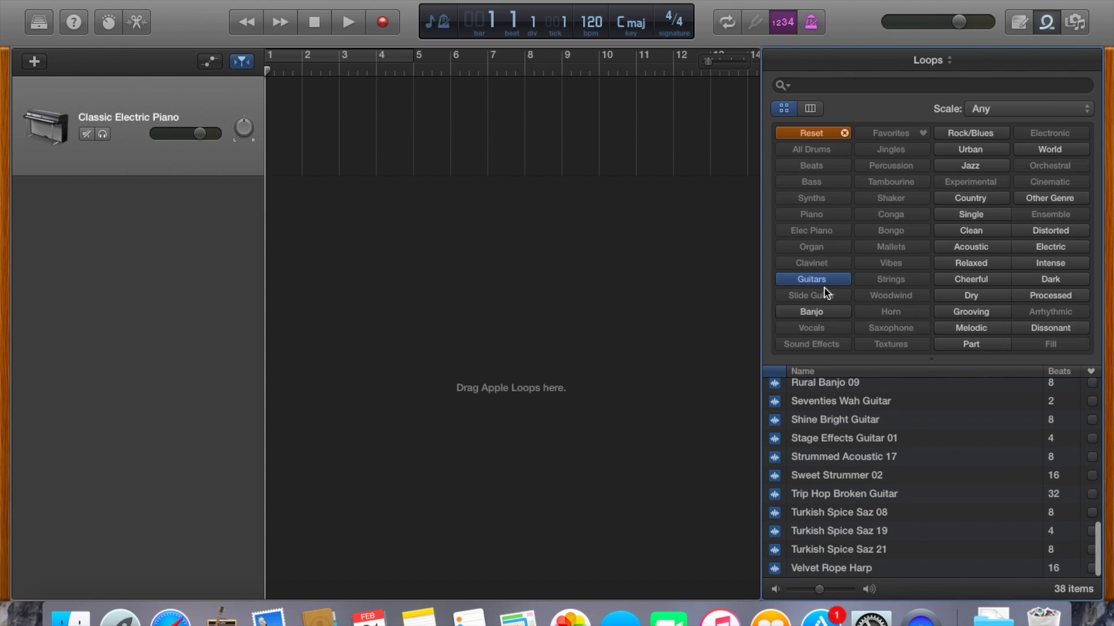
scroll(842, 427, up, 5)
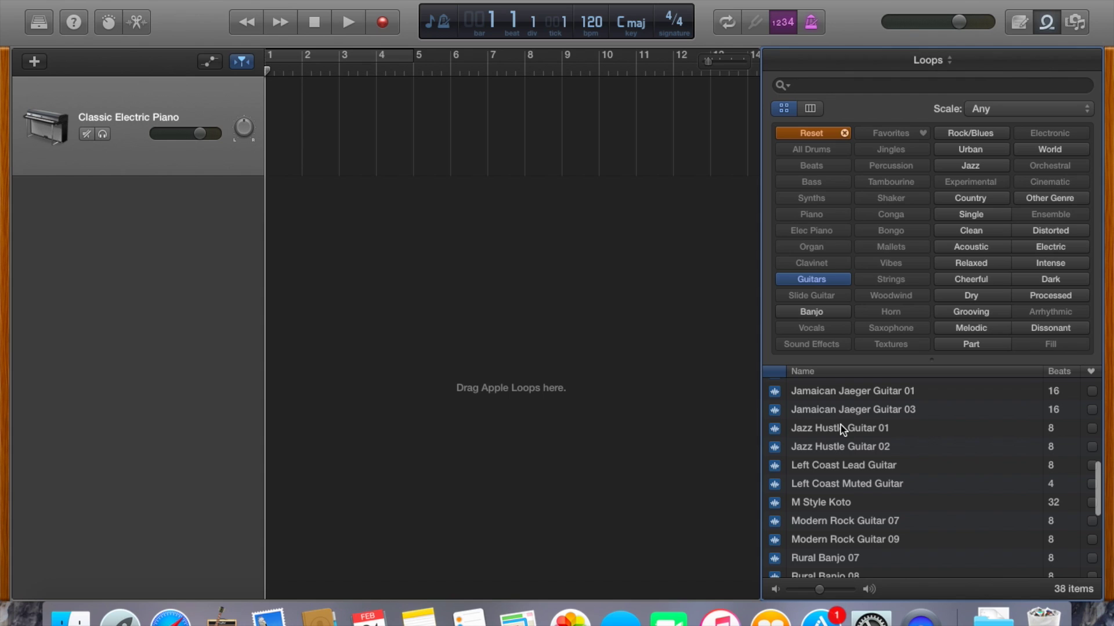
drag(842, 429, 276, 288)
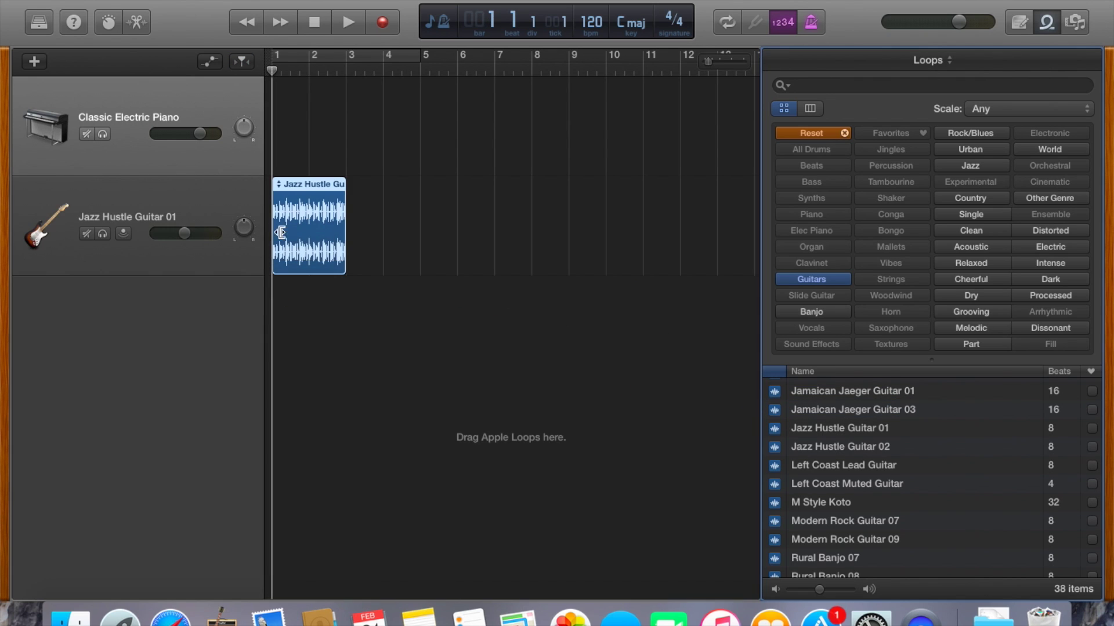
key(space)
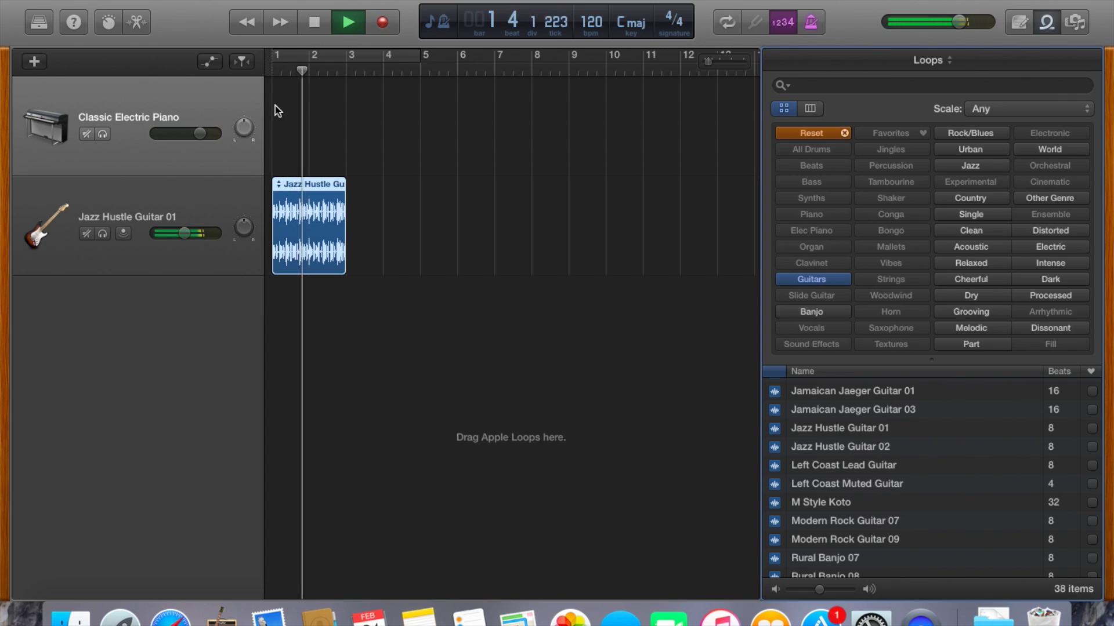
key(space)
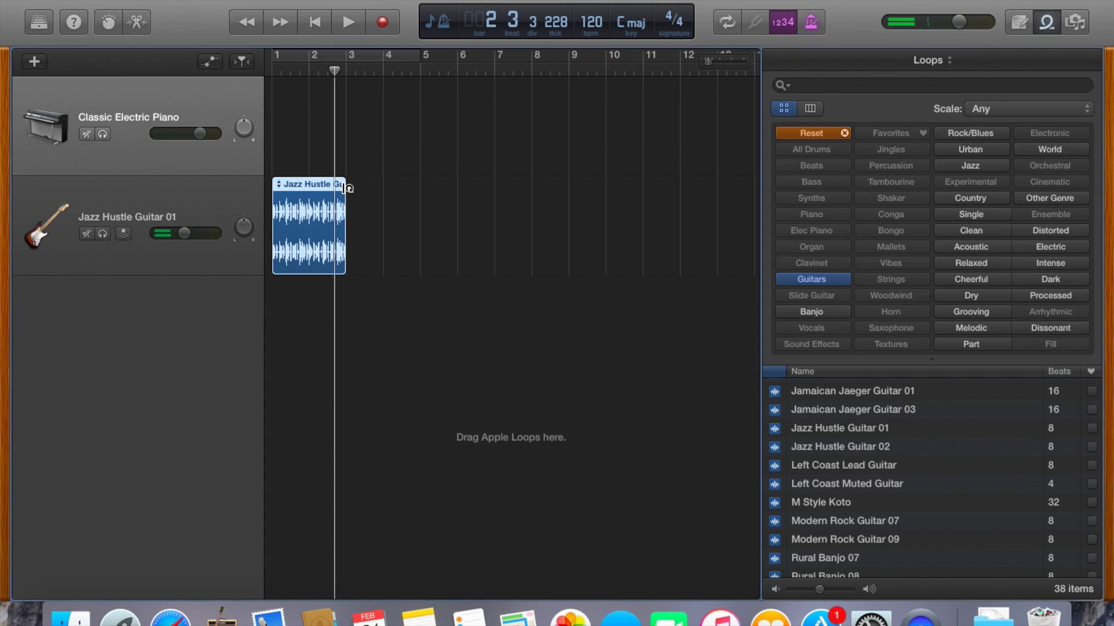
drag(347, 189, 571, 212)
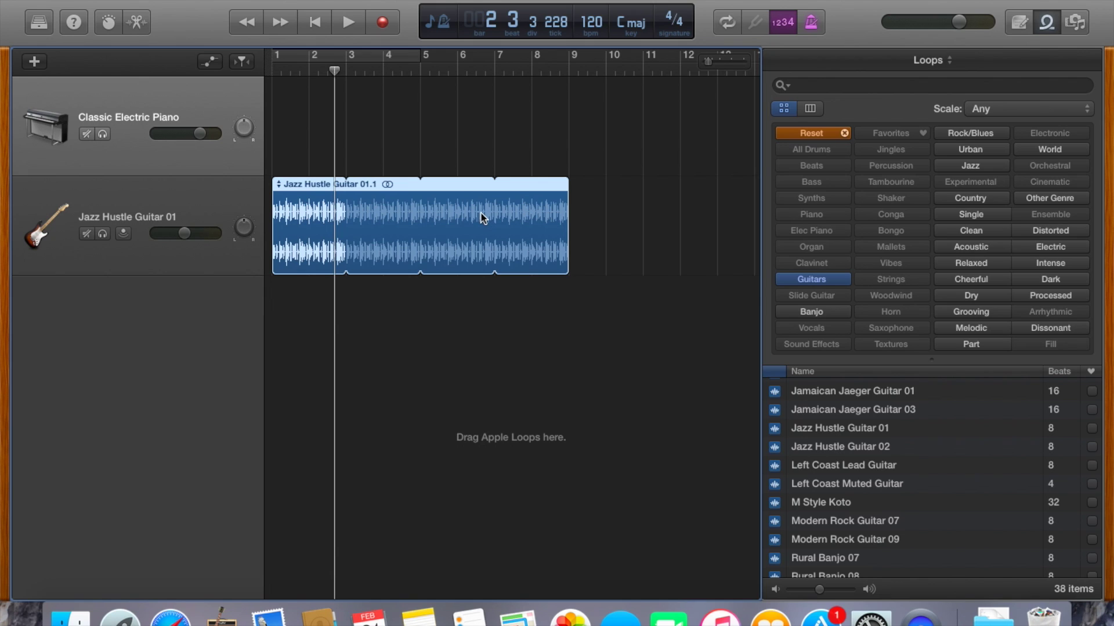
click(314, 25)
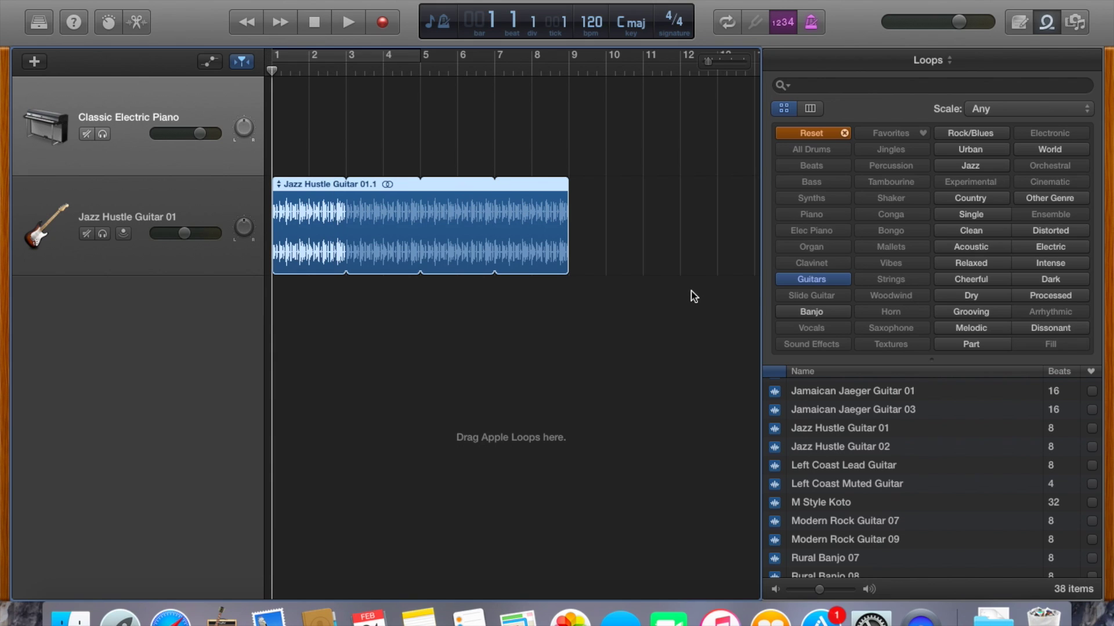
Step: Add the Bad Signal Beat 01 drum loop at bar 5, loop it to bar 9, and play it with the guitar
click(827, 135)
click(818, 150)
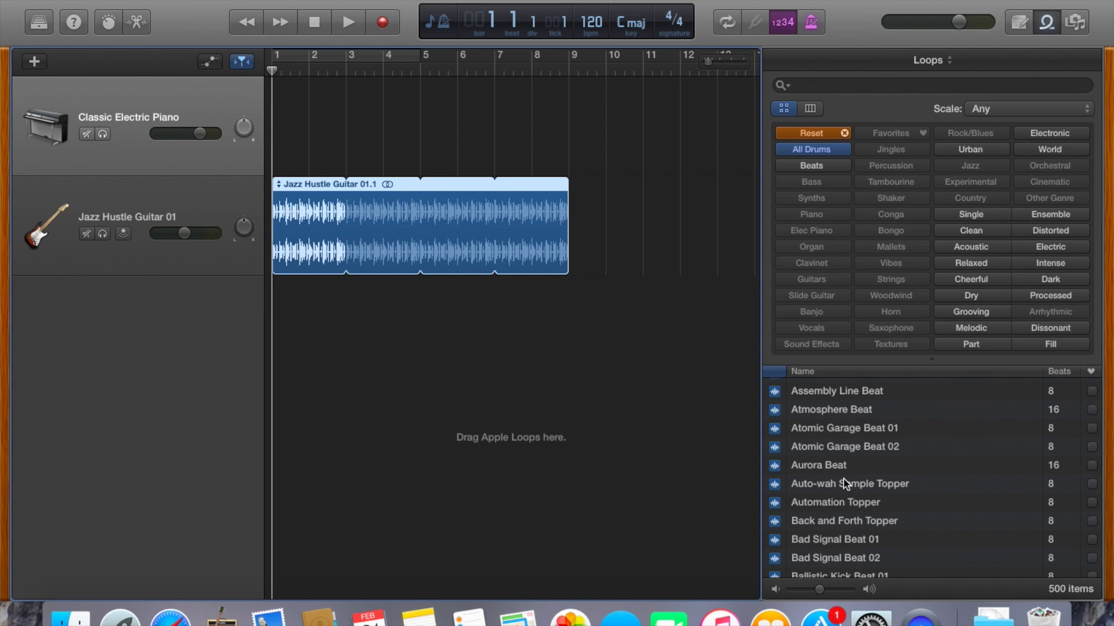
click(845, 541)
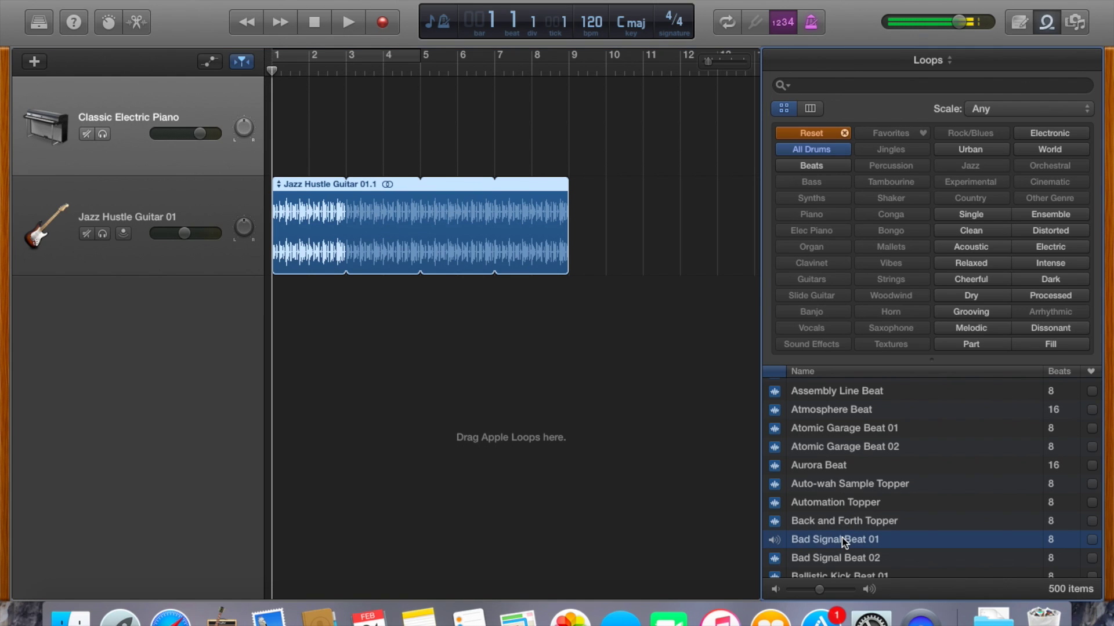
drag(844, 541, 447, 431)
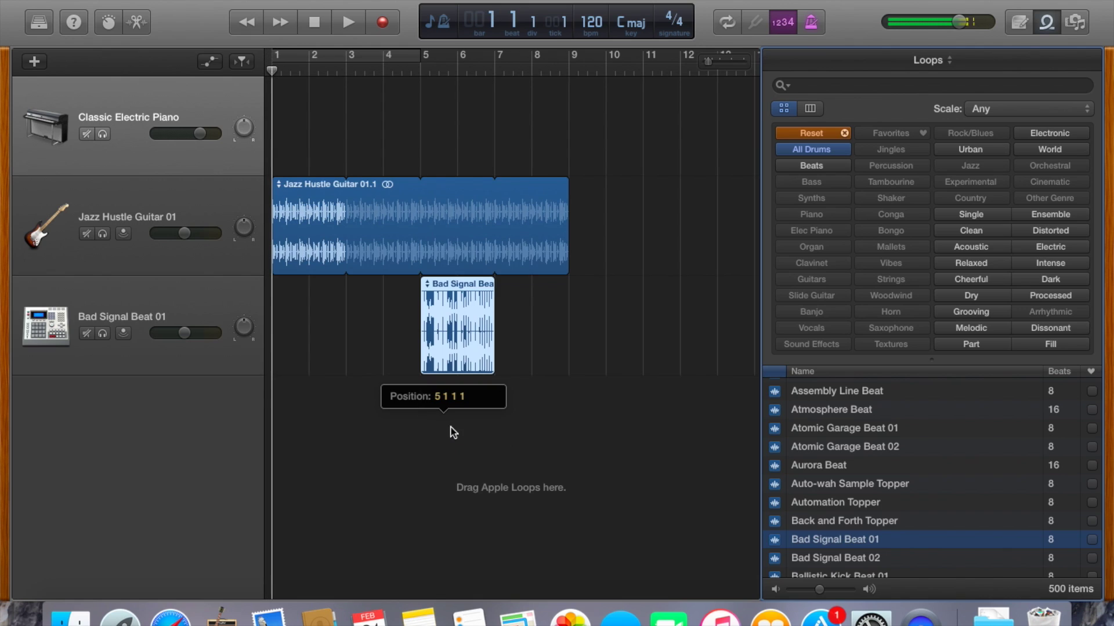
drag(493, 292, 569, 294)
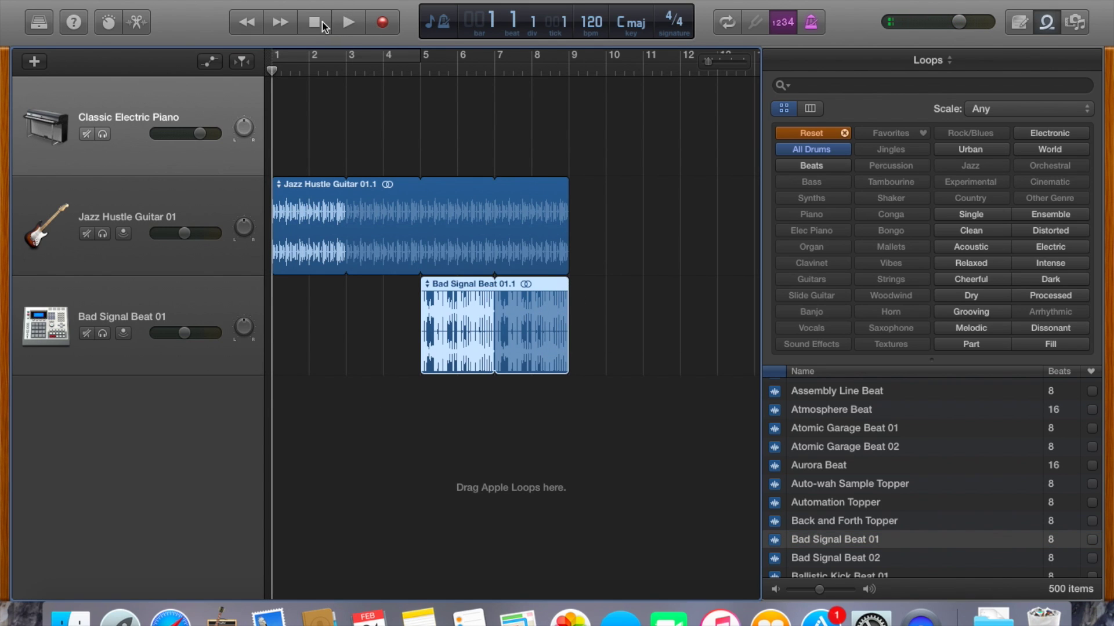
click(348, 24)
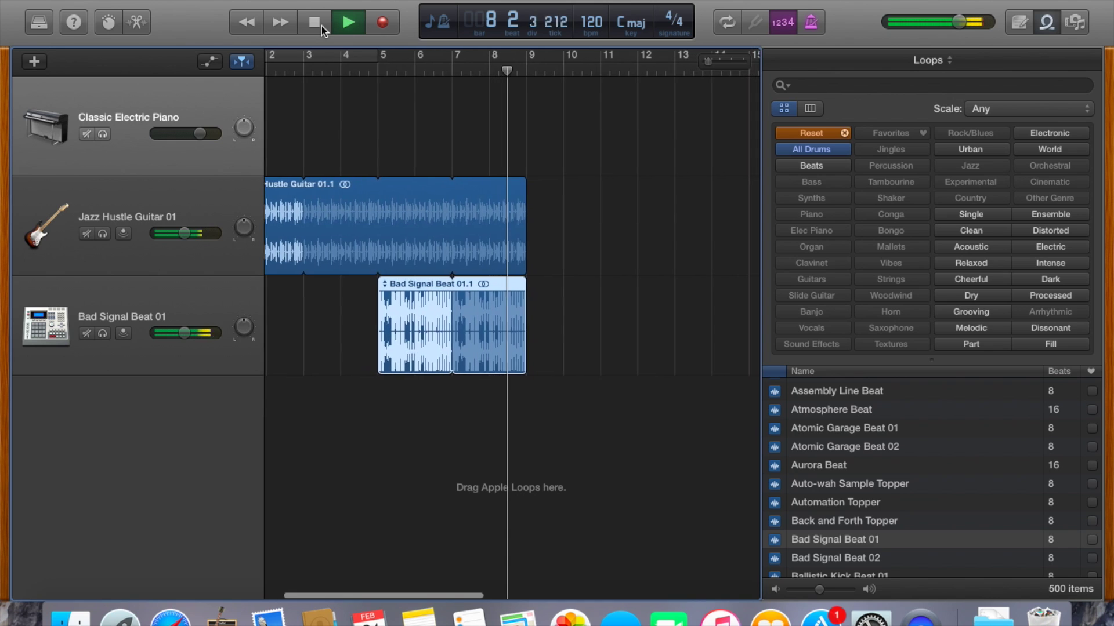
click(321, 26)
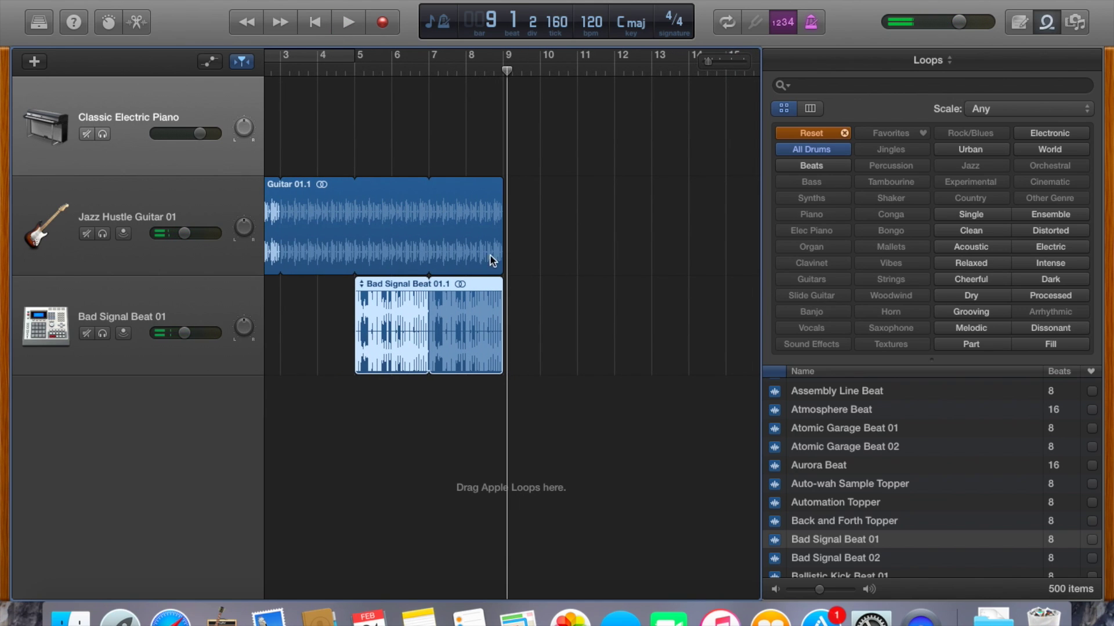
Step: Open the recent 'Rondo Demo for screencast' project without saving the Untitled document
click(131, 1)
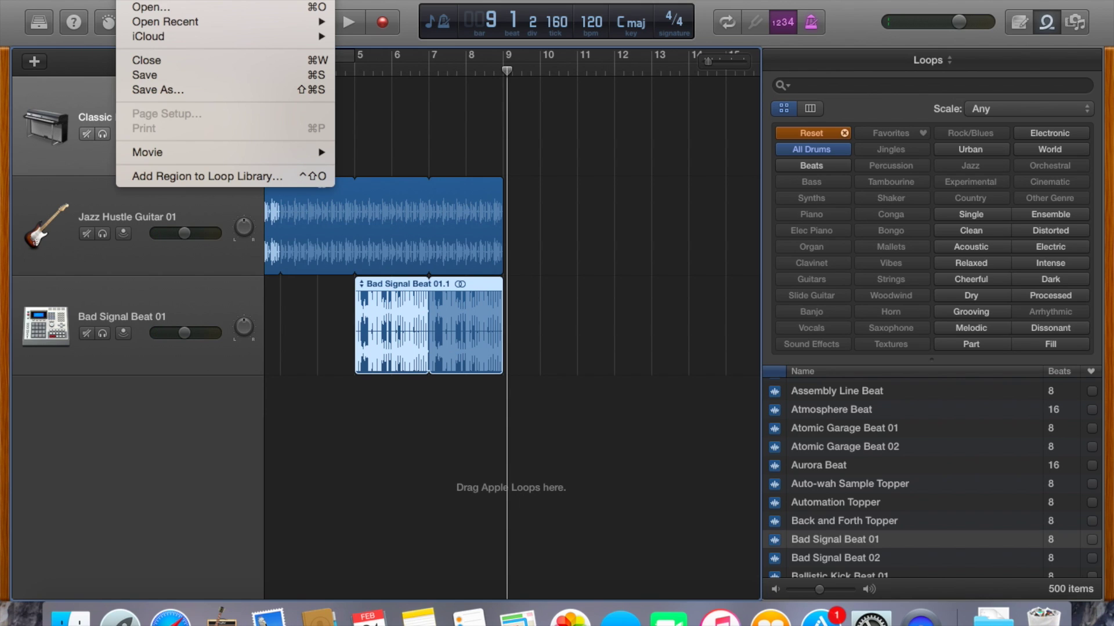
mouse_move(140, 23)
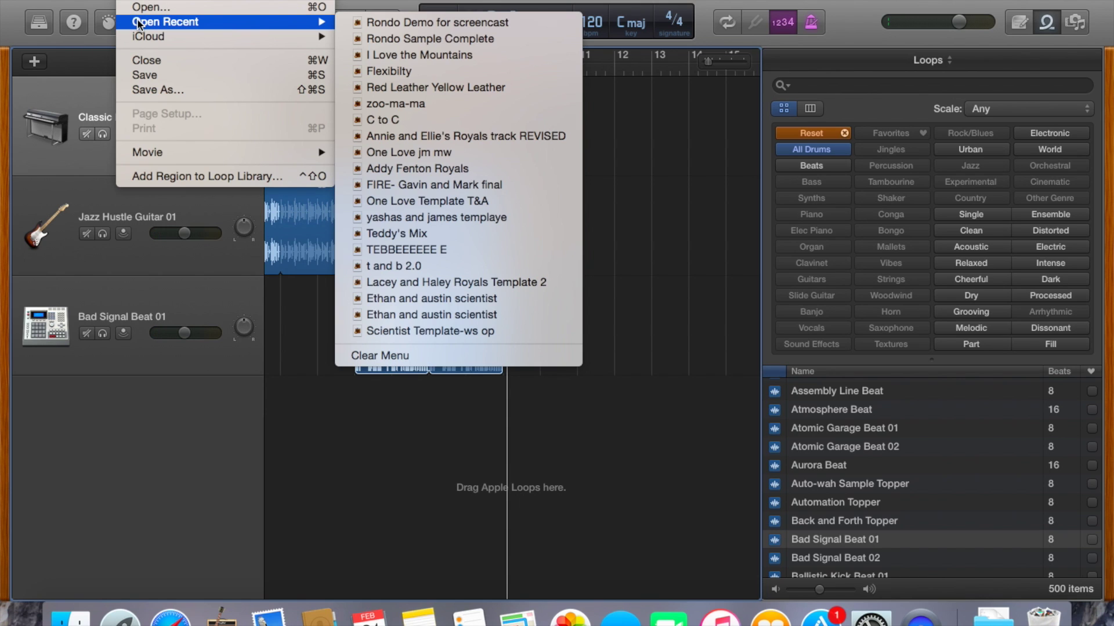
click(373, 27)
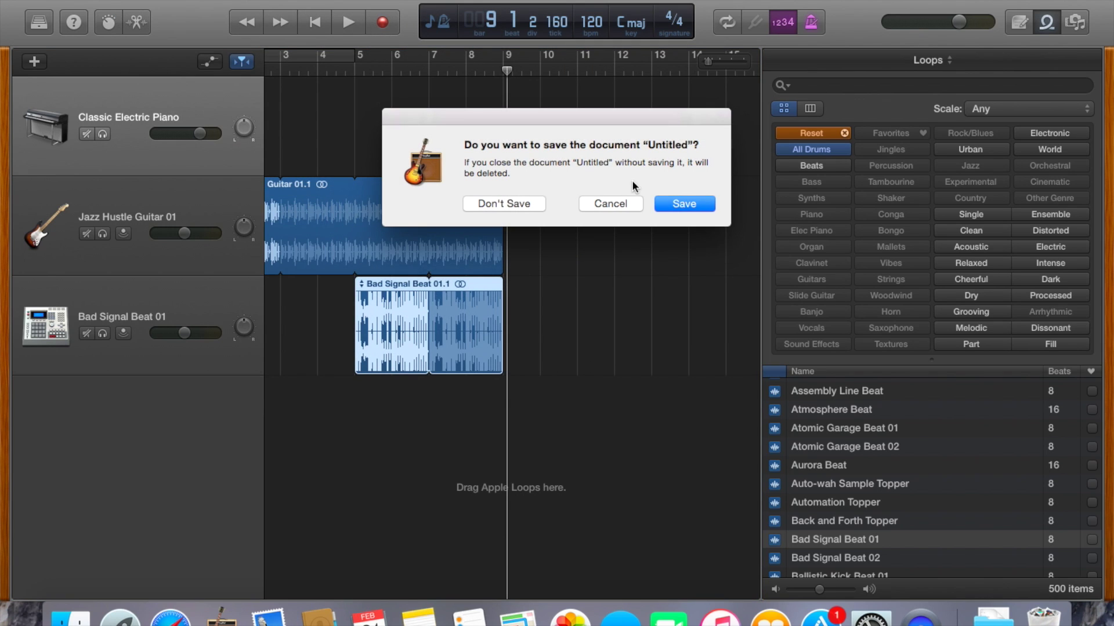
click(513, 208)
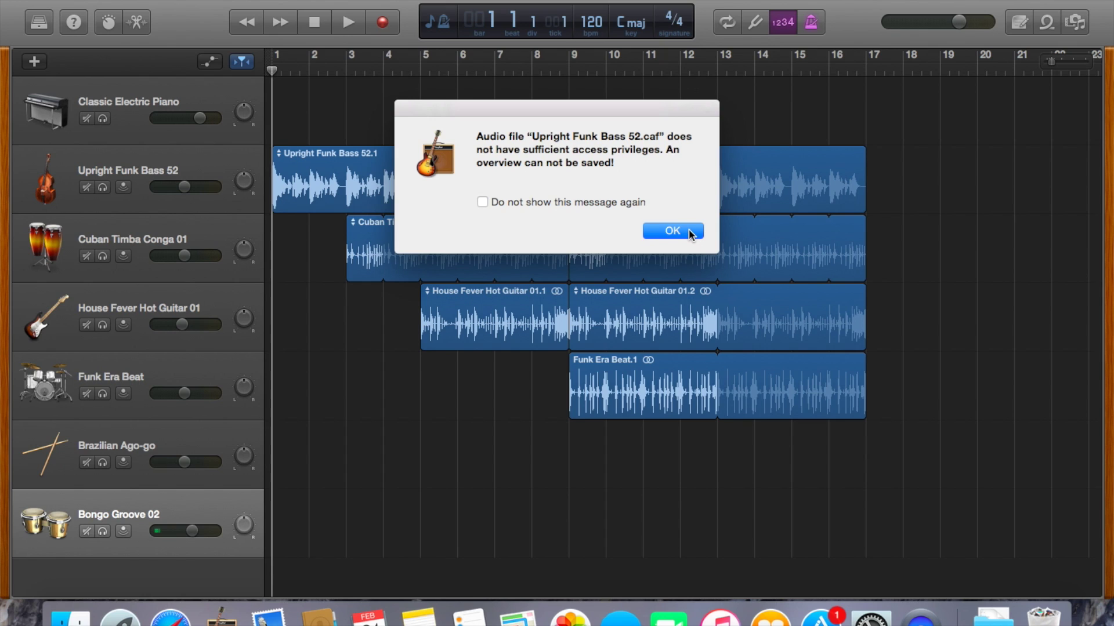
click(690, 232)
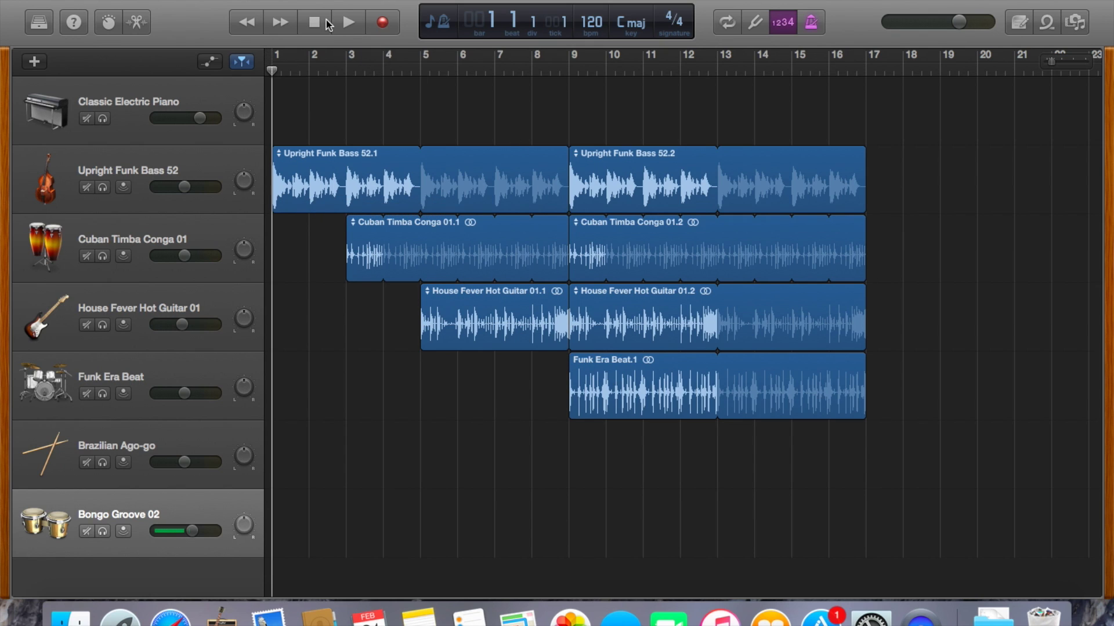
click(348, 22)
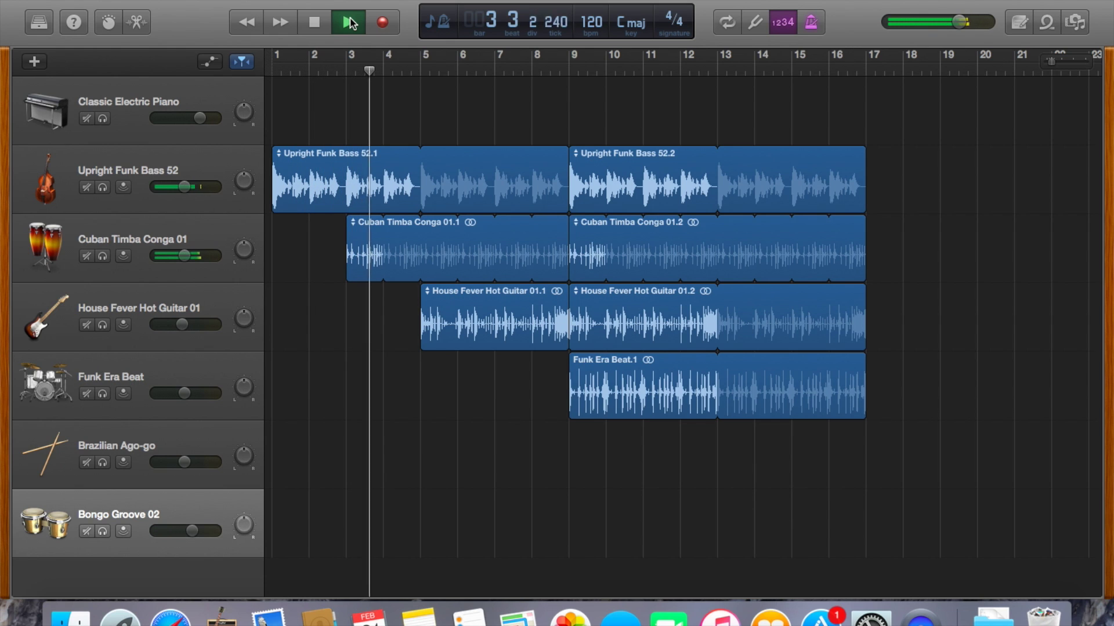
key(XF86AudioRaiseVolume)
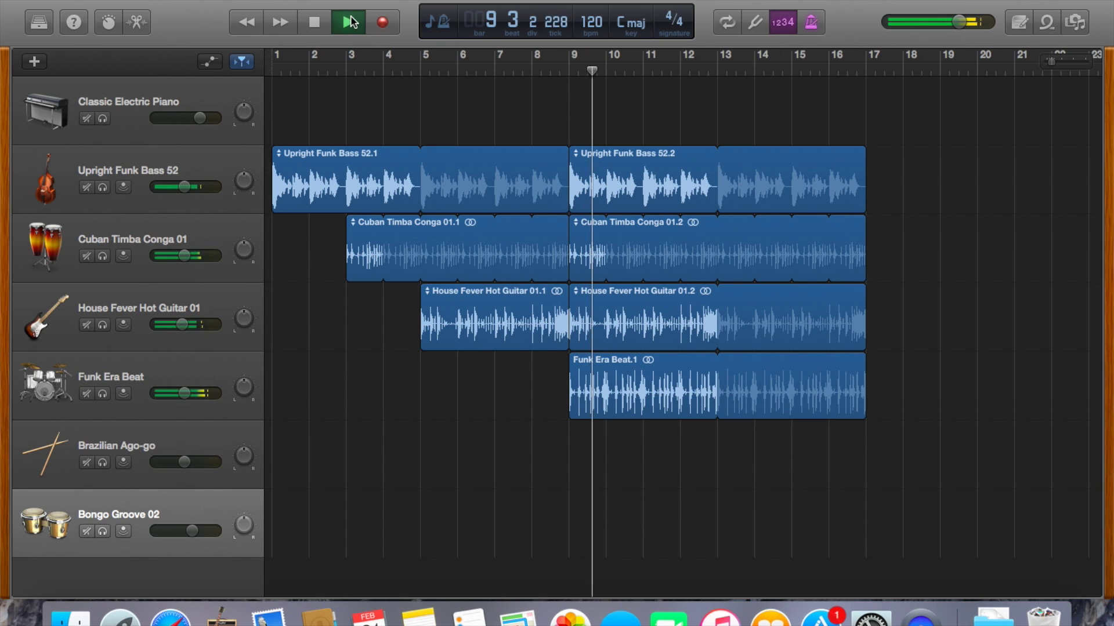
key(XF86AudioRaiseVolume)
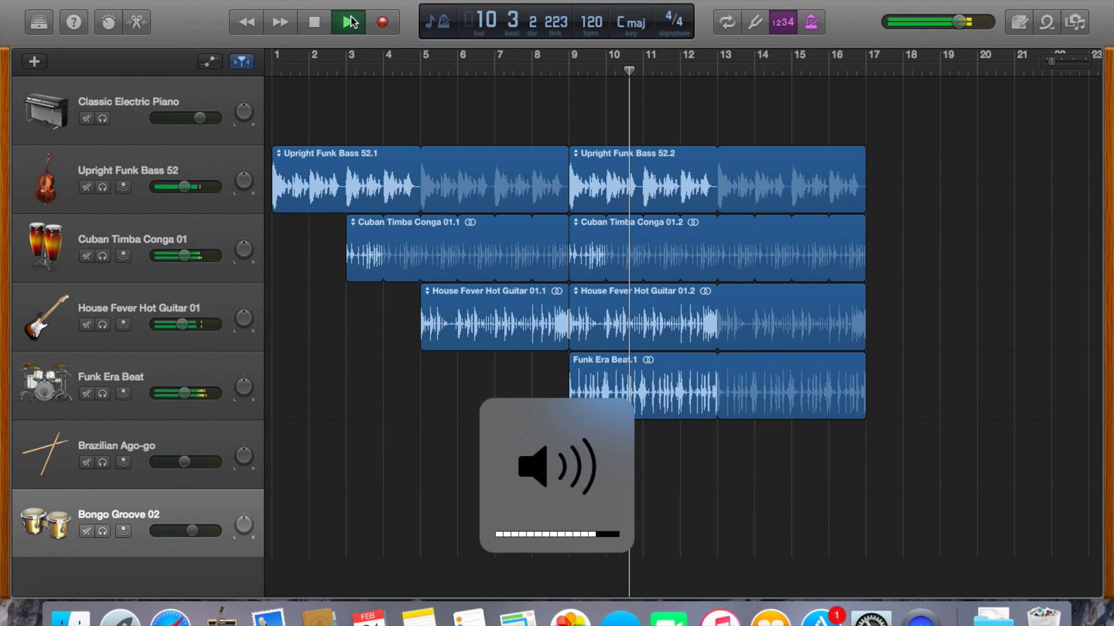
click(315, 22)
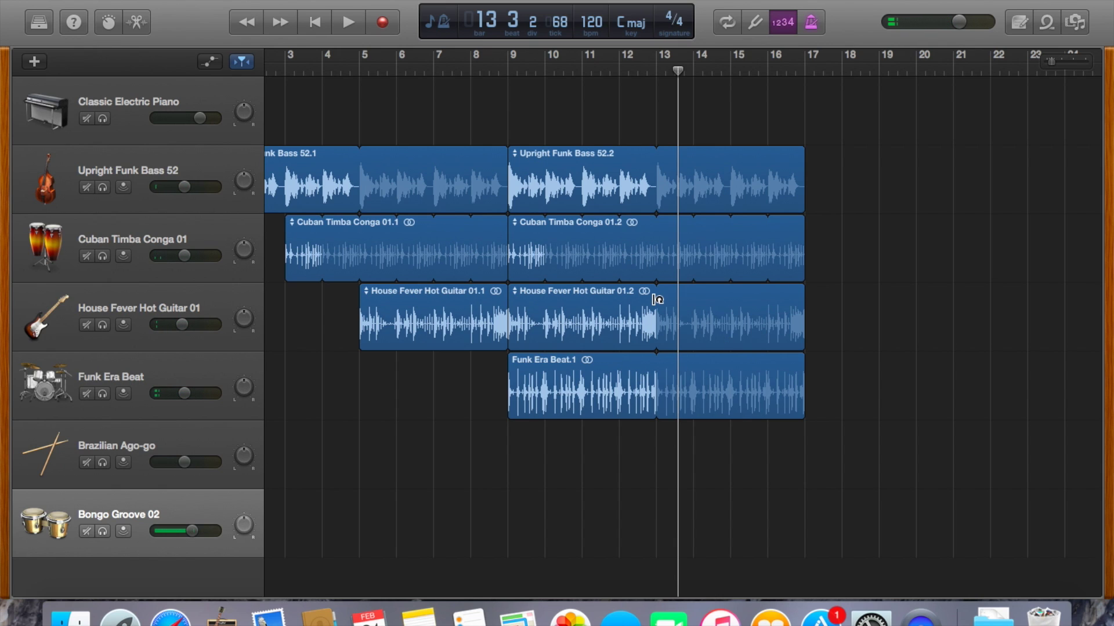
Step: Bring up the Apple Loops browser beside the arrangement
click(1047, 23)
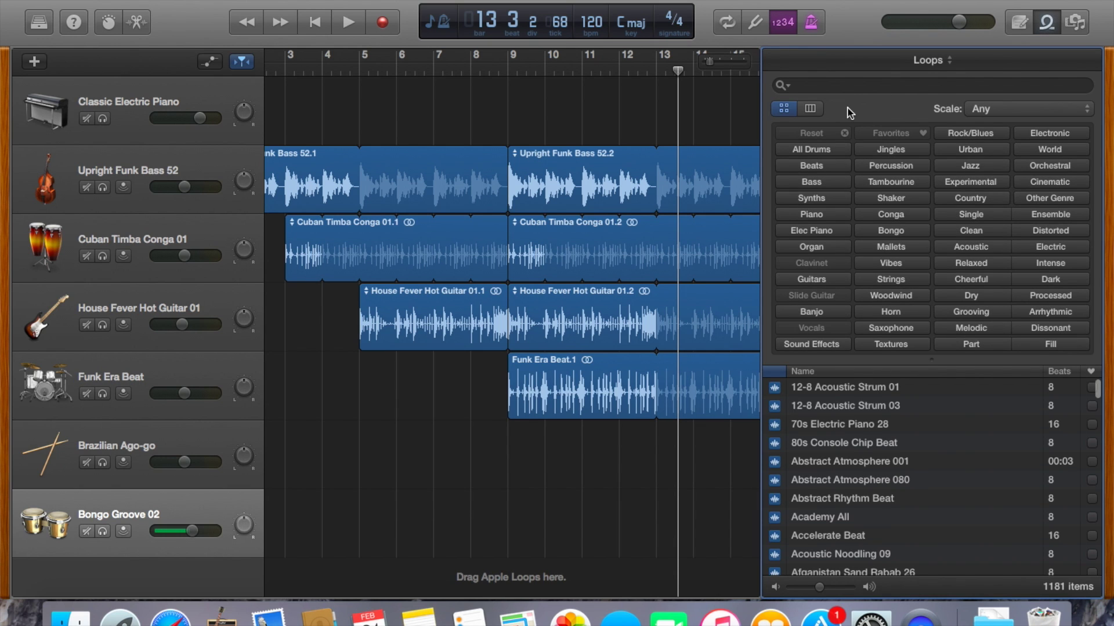
scroll(725, 153, left, 2)
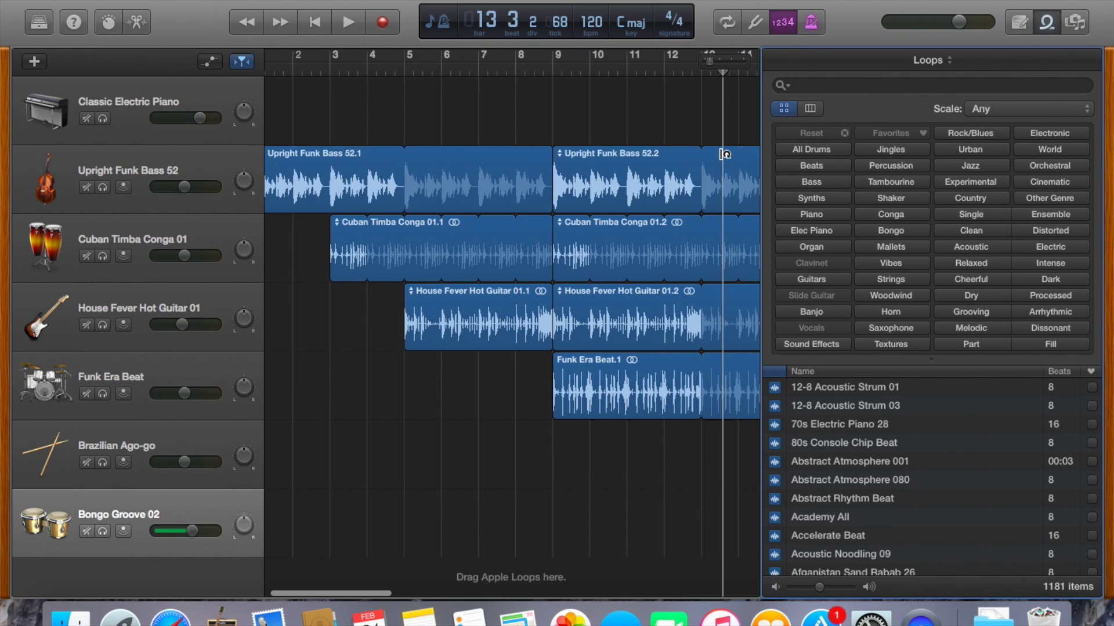
scroll(724, 155, right, 15)
scroll(724, 159, left, 10)
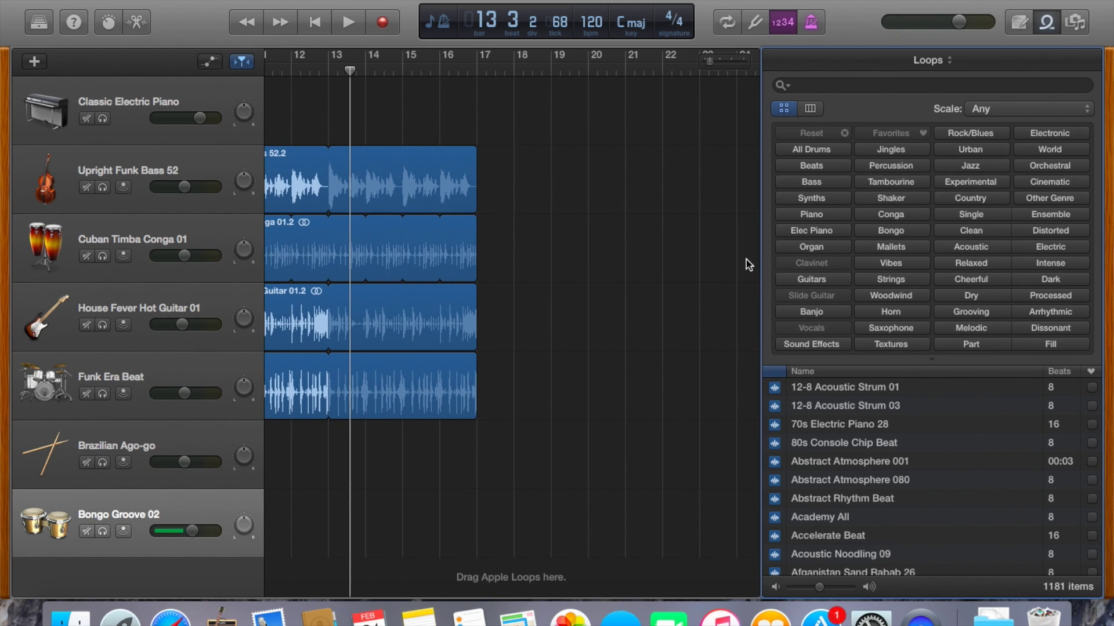
Step: Filter to Bass loops and place Cuban Timba Bass 01 at bar 17, repeating to bar 25
click(801, 183)
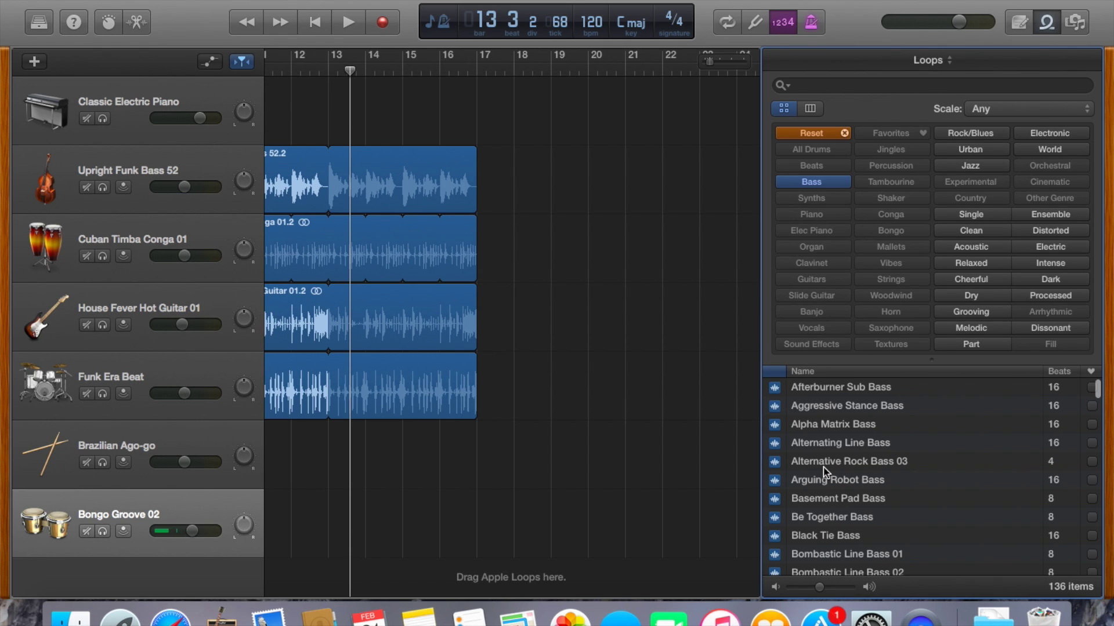
scroll(825, 471, down, 10)
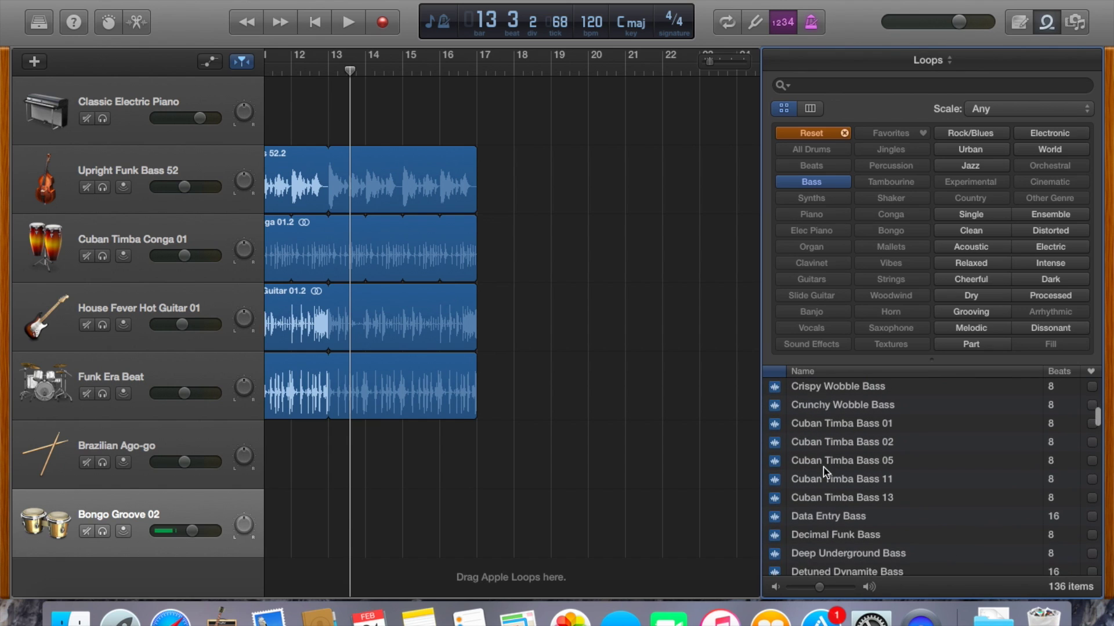
scroll(825, 471, up, 2)
drag(821, 464, 500, 198)
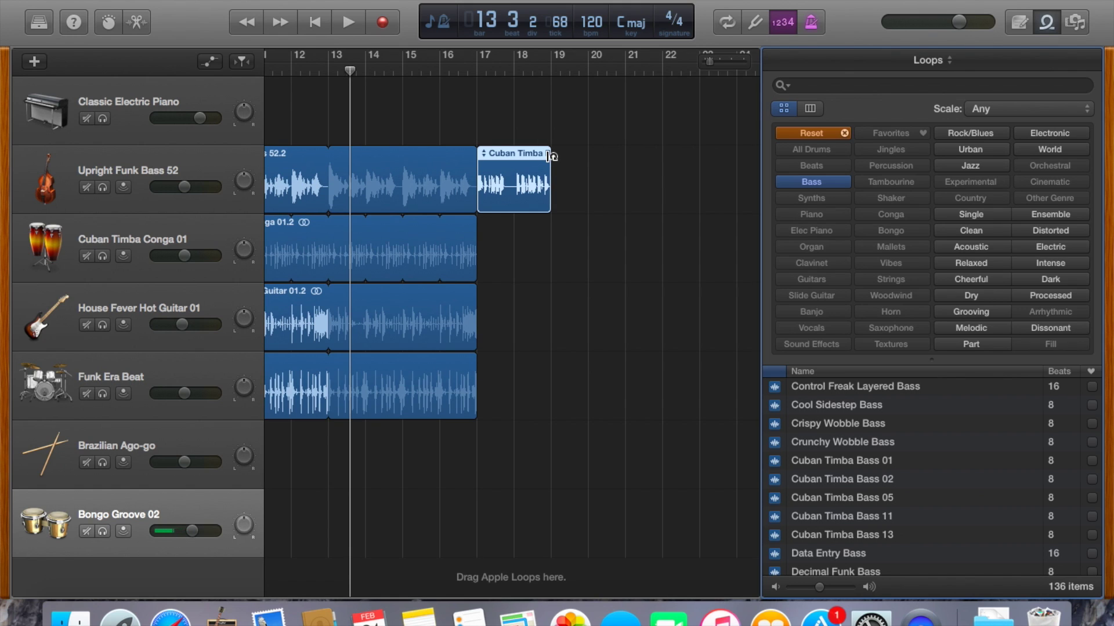
drag(551, 156, 598, 189)
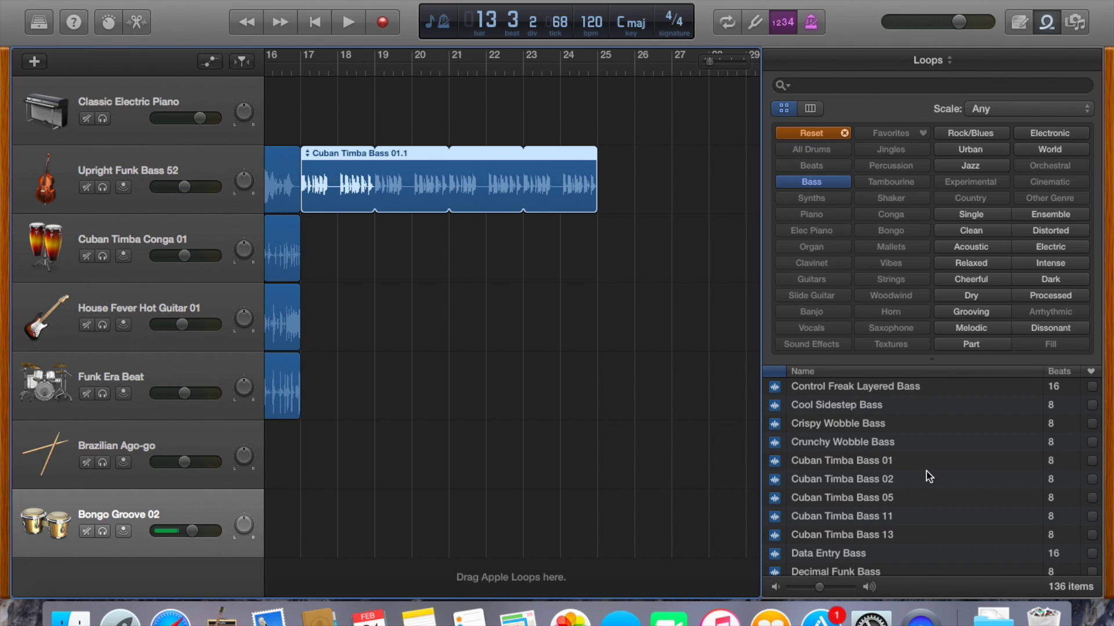
Step: Filter to Conga loops and place Cuban Timba Conga 02 at bar 17, looped to bar 25
click(808, 135)
click(892, 217)
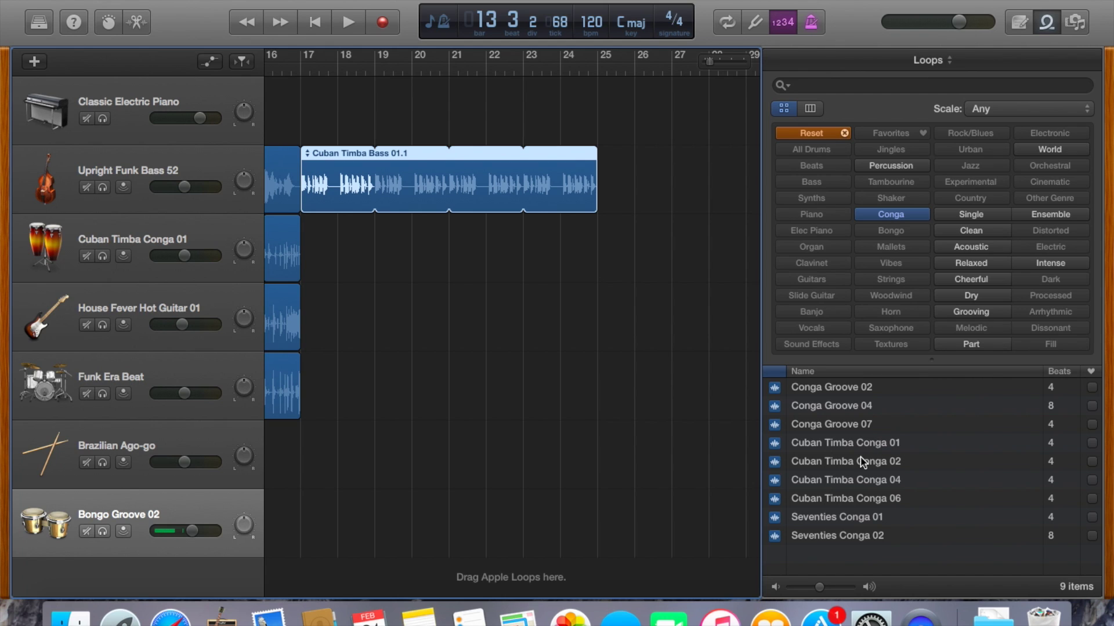
drag(842, 464, 326, 271)
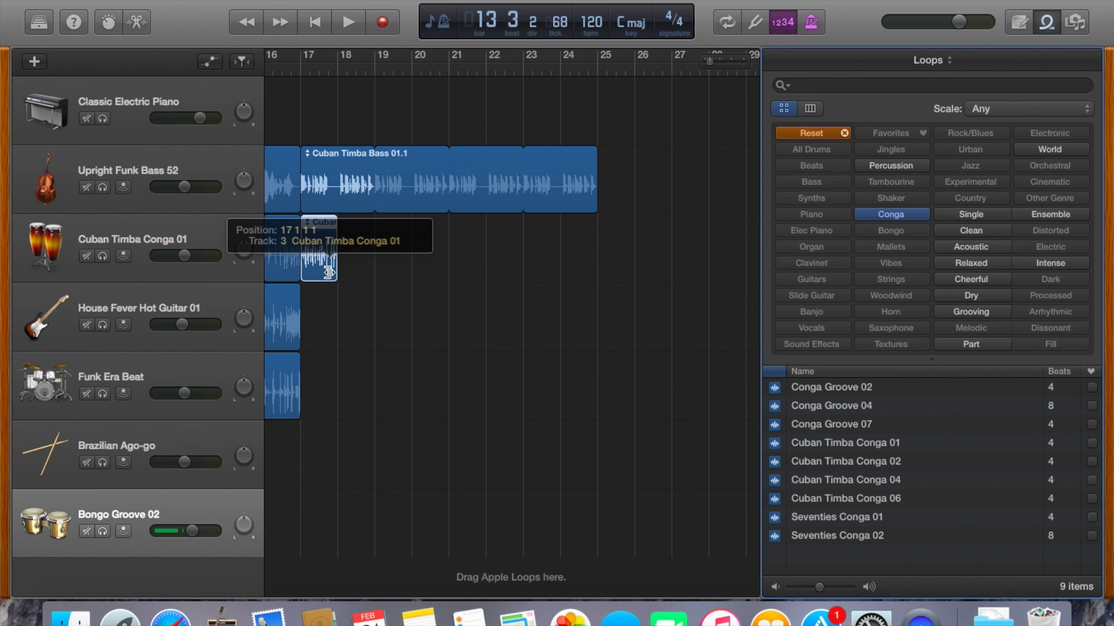
drag(335, 230, 592, 244)
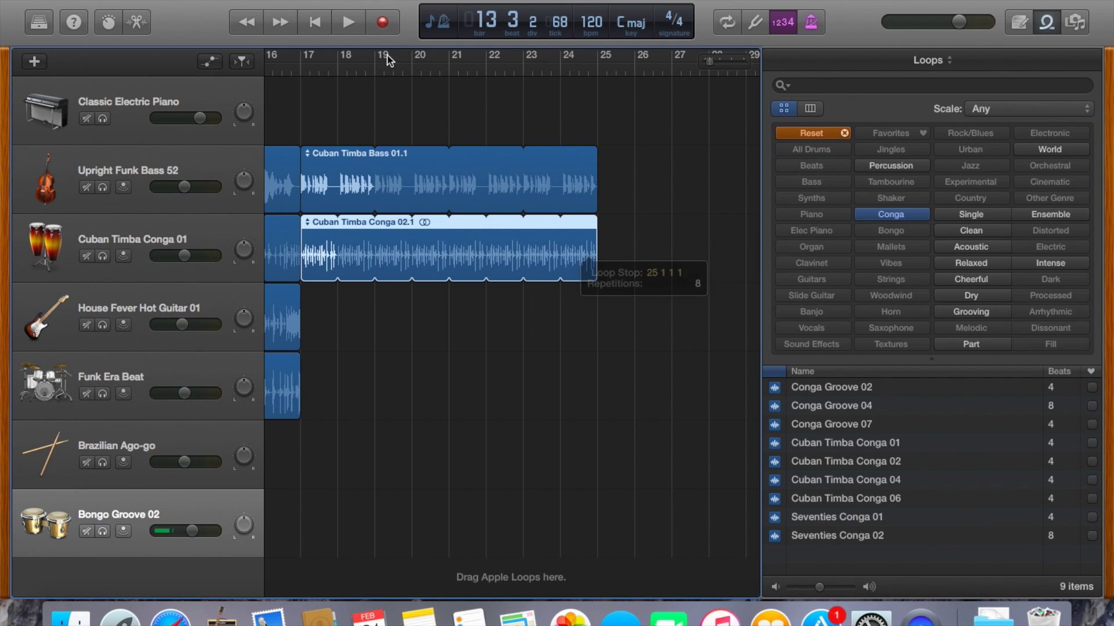
Step: Play the arrangement from bar 17, then clear the loop filter
click(299, 73)
key(space)
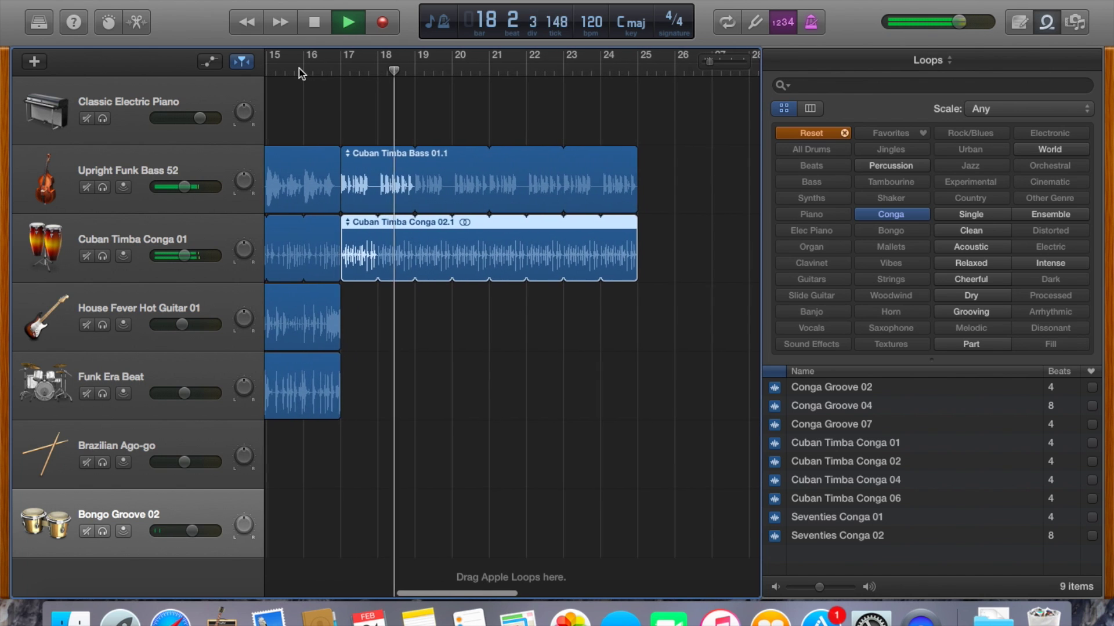
key(space)
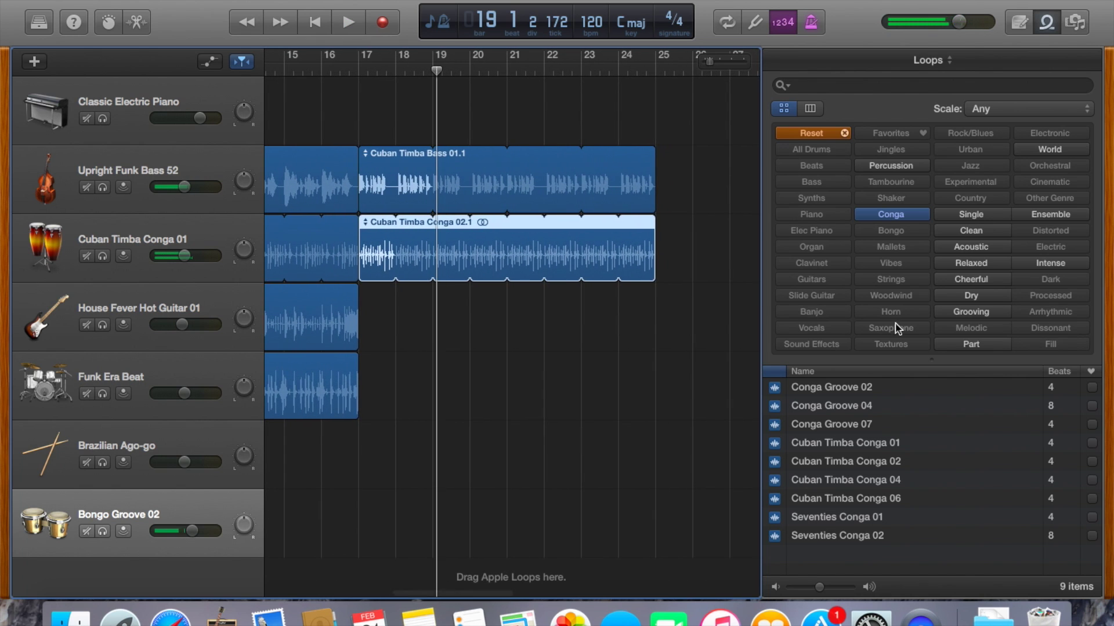
click(814, 134)
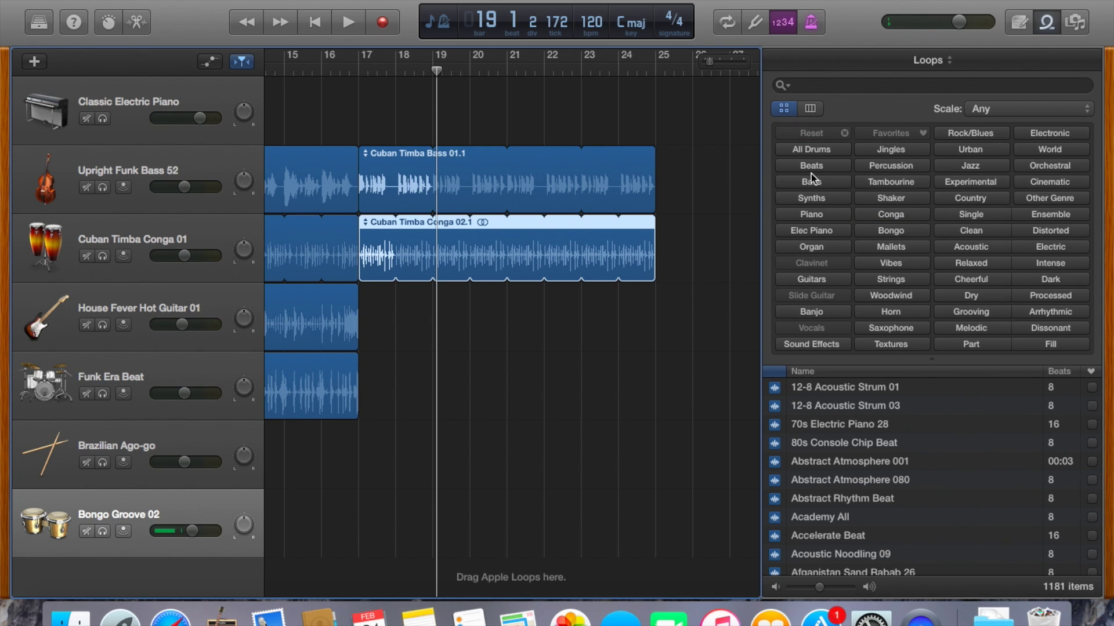
Step: Filter to Guitars loops and preview Seventies Wah Guitar
click(815, 280)
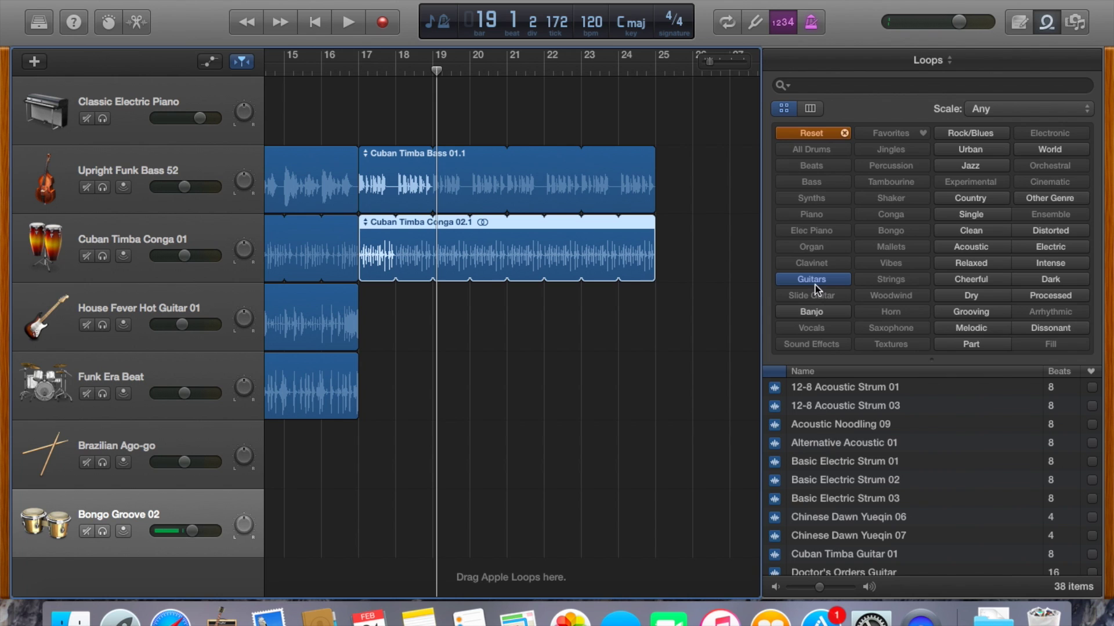
scroll(836, 456, down, 5)
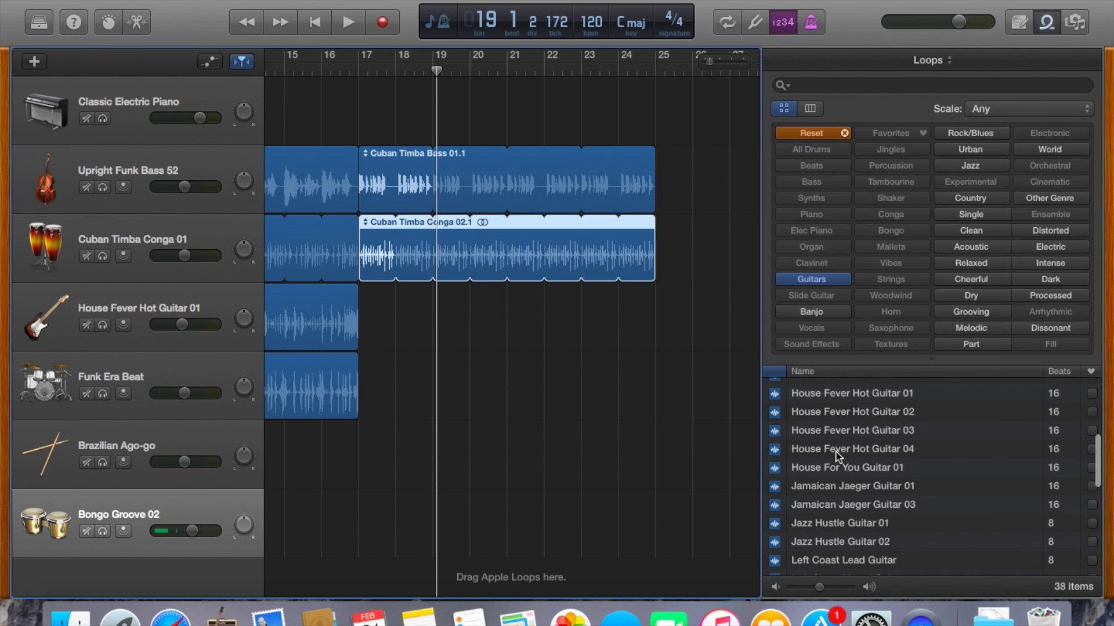
scroll(836, 456, down, 2)
scroll(837, 456, up, 4)
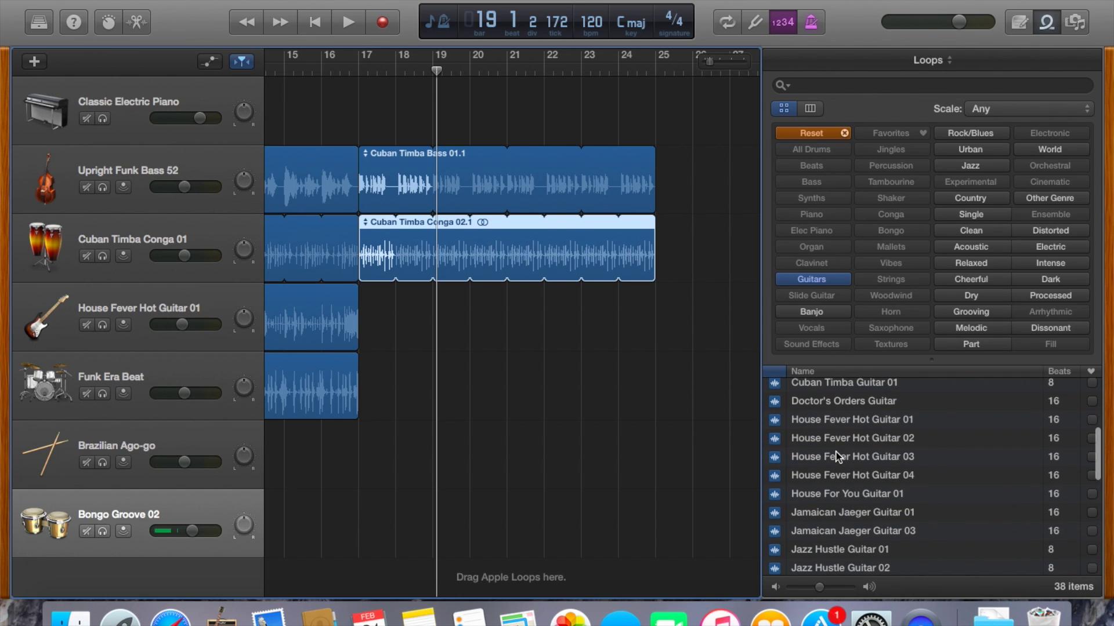
scroll(836, 456, up, 2)
scroll(835, 455, down, 8)
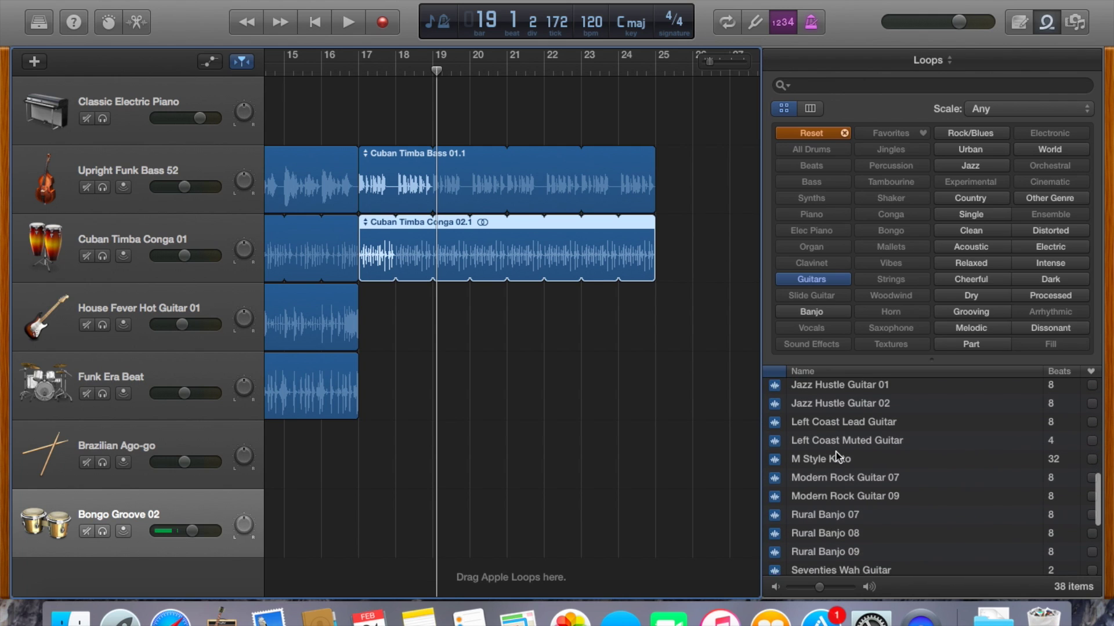
scroll(836, 455, down, 4)
click(836, 471)
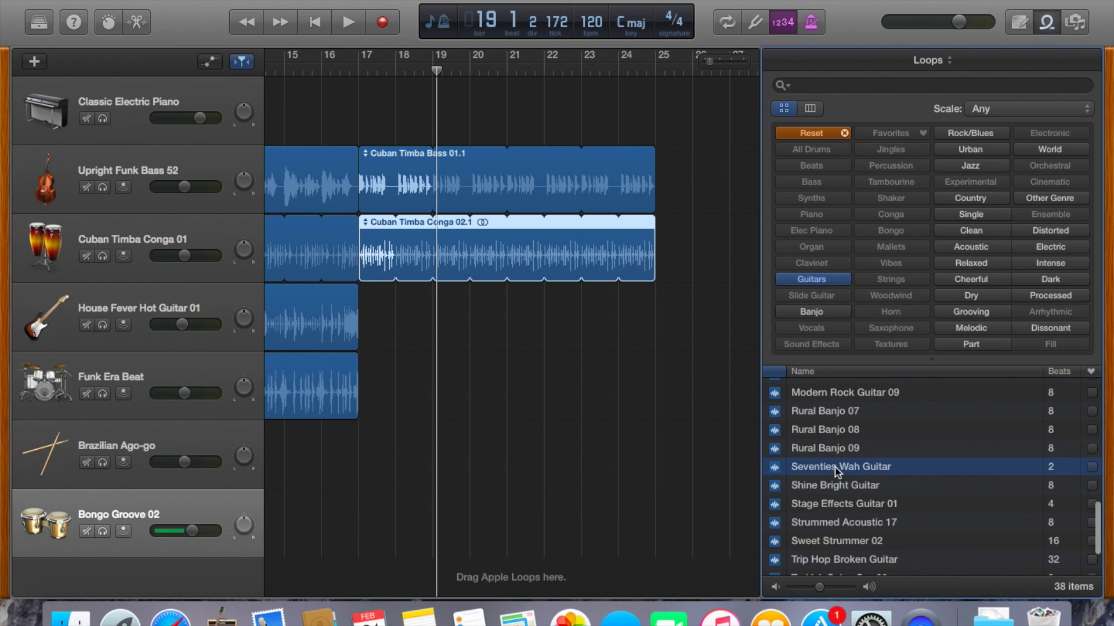
Step: Place Seventies Wah Guitar at bar 17 on the guitar track, looped to bar 25, and reset filters
drag(836, 471, 387, 328)
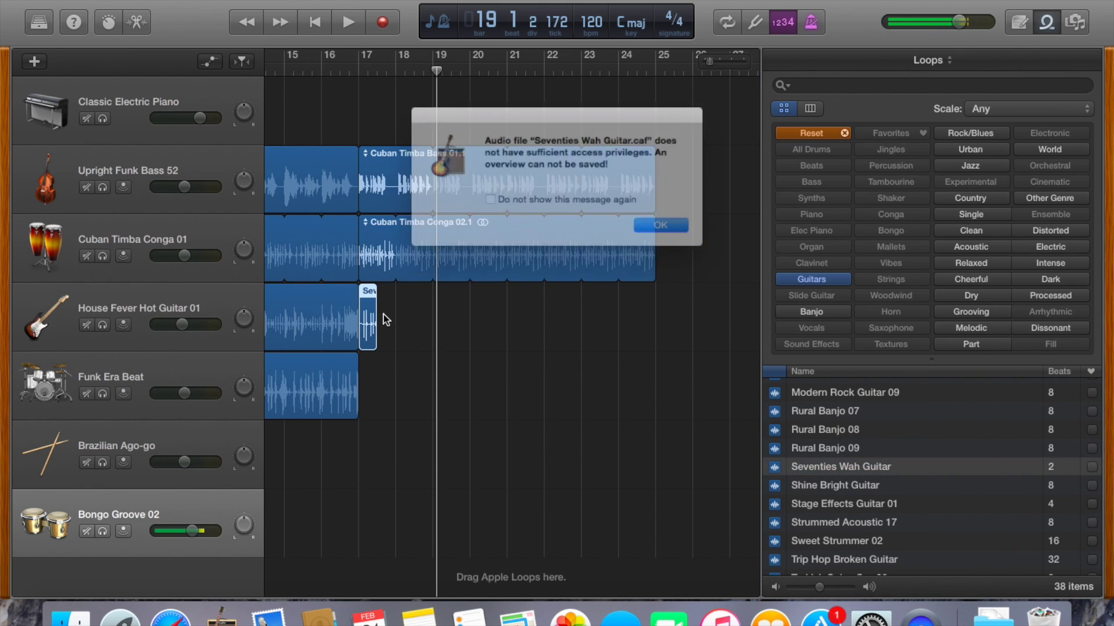
click(672, 231)
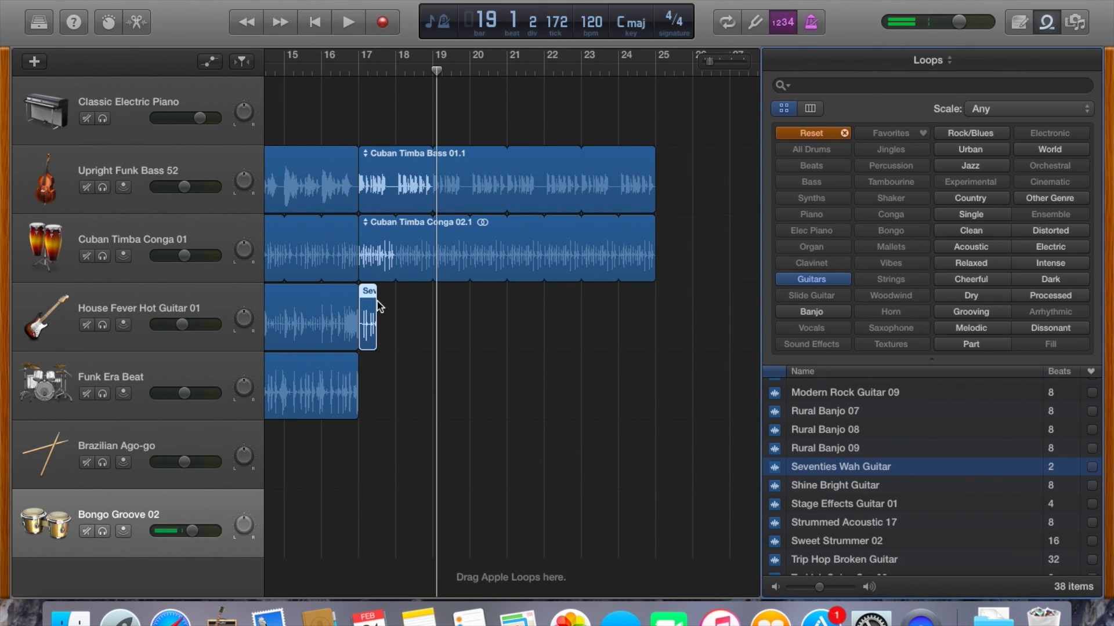
drag(380, 304, 657, 311)
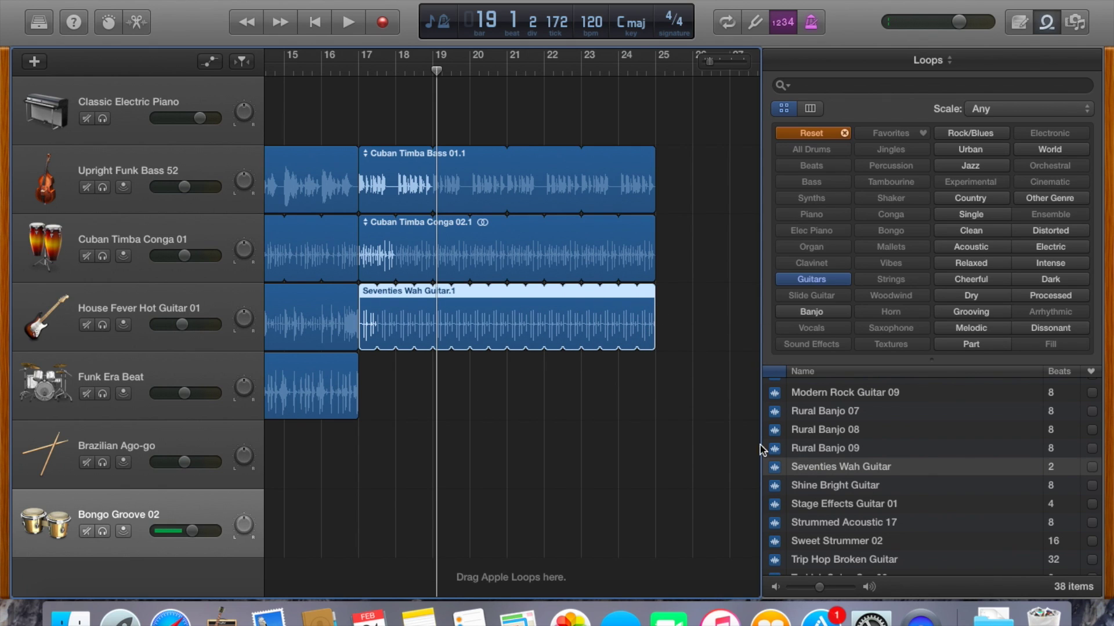
click(810, 135)
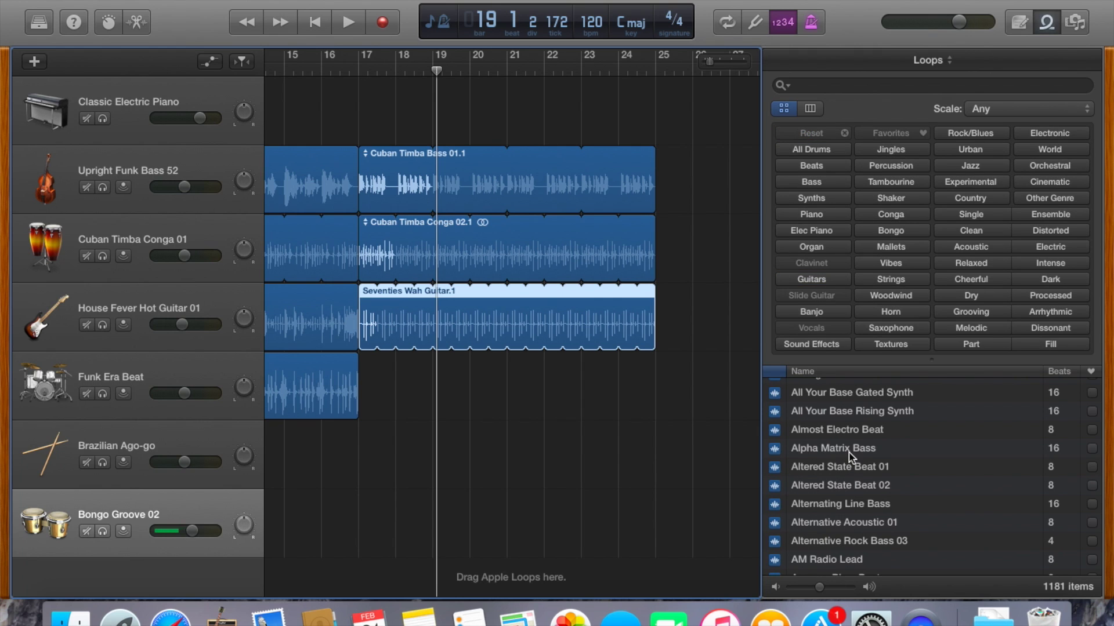
Step: Place a one-bar Bongo Groove 01 region at bar 17 on the Bongo Groove 02 track
click(891, 167)
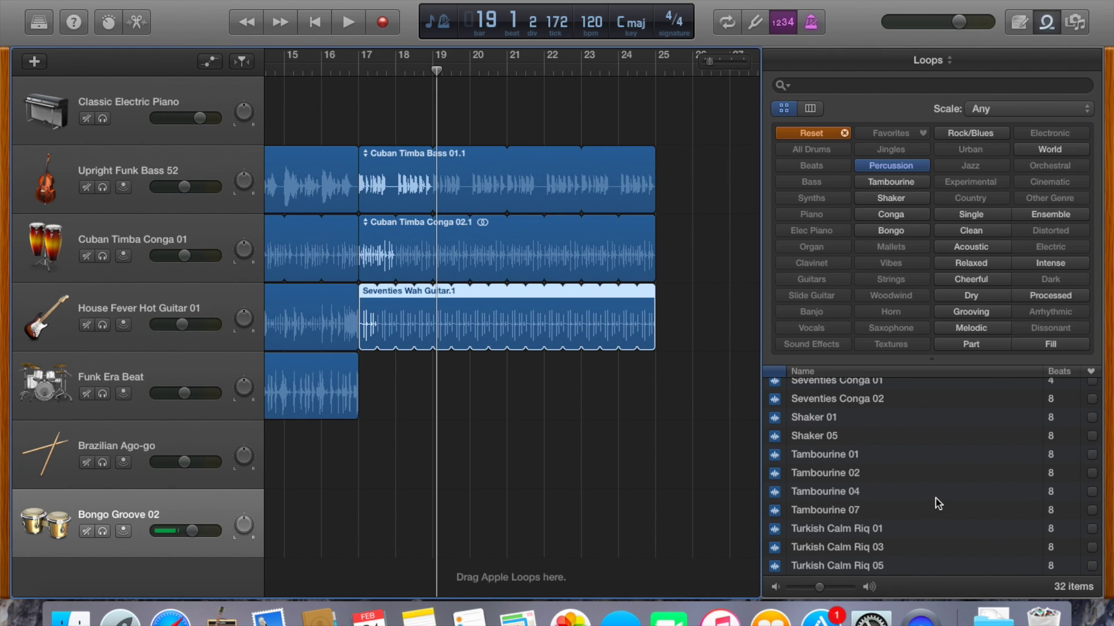
scroll(938, 504, up, 5)
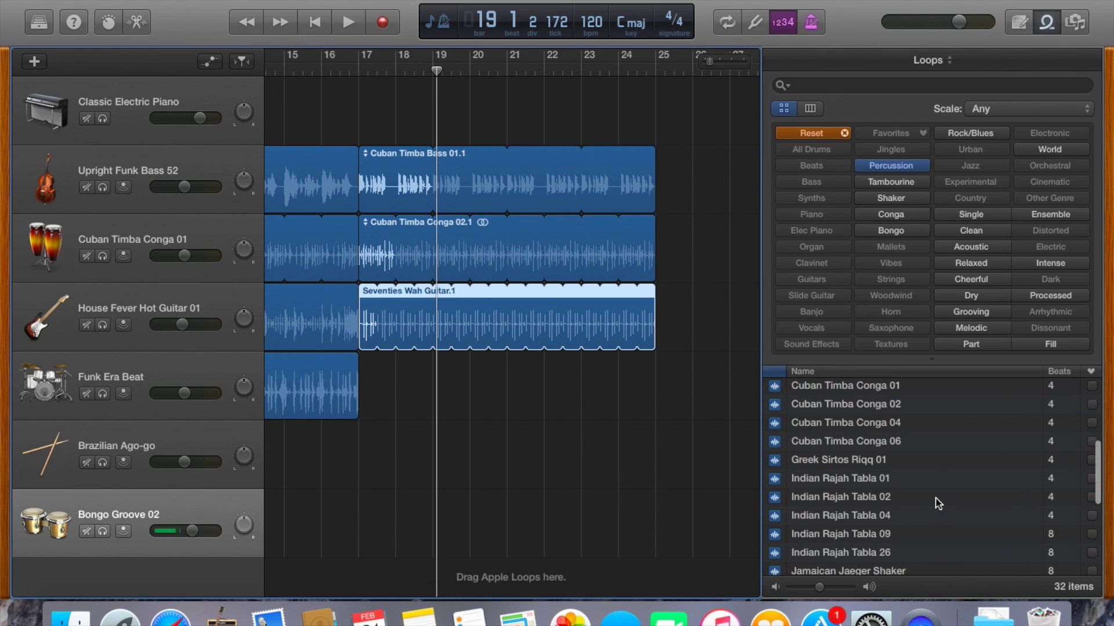
scroll(938, 504, up, 5)
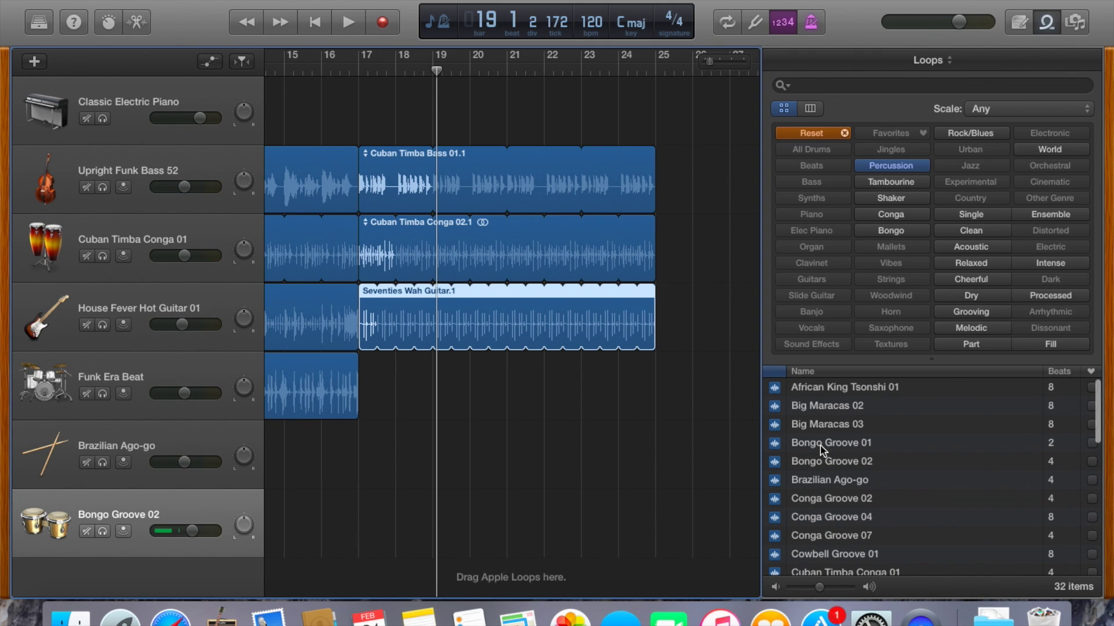
drag(821, 450, 393, 446)
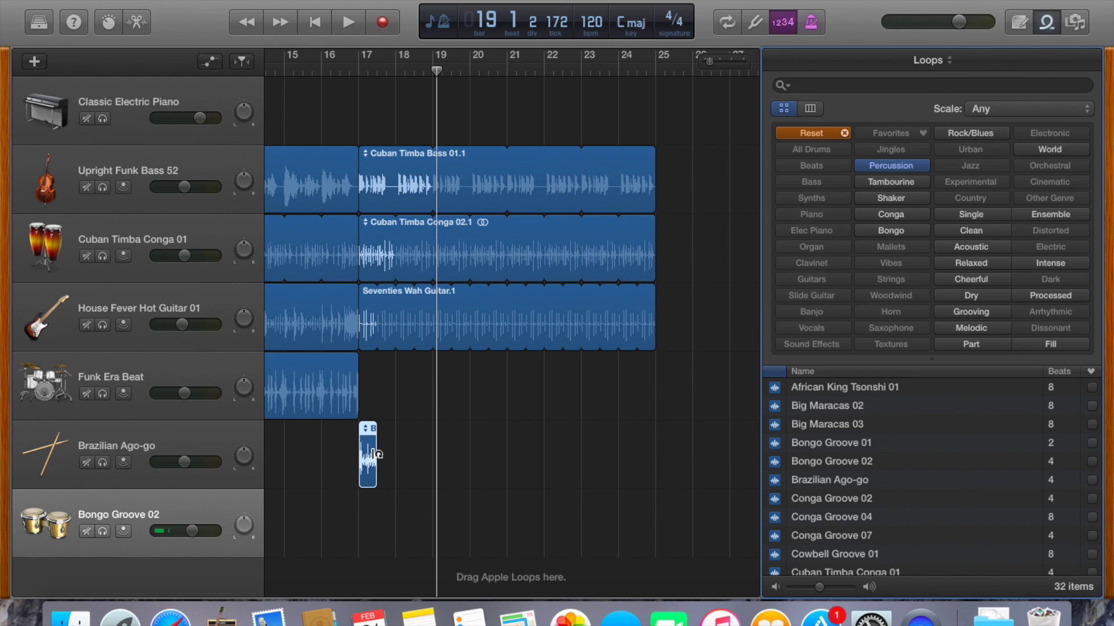
drag(366, 447, 374, 522)
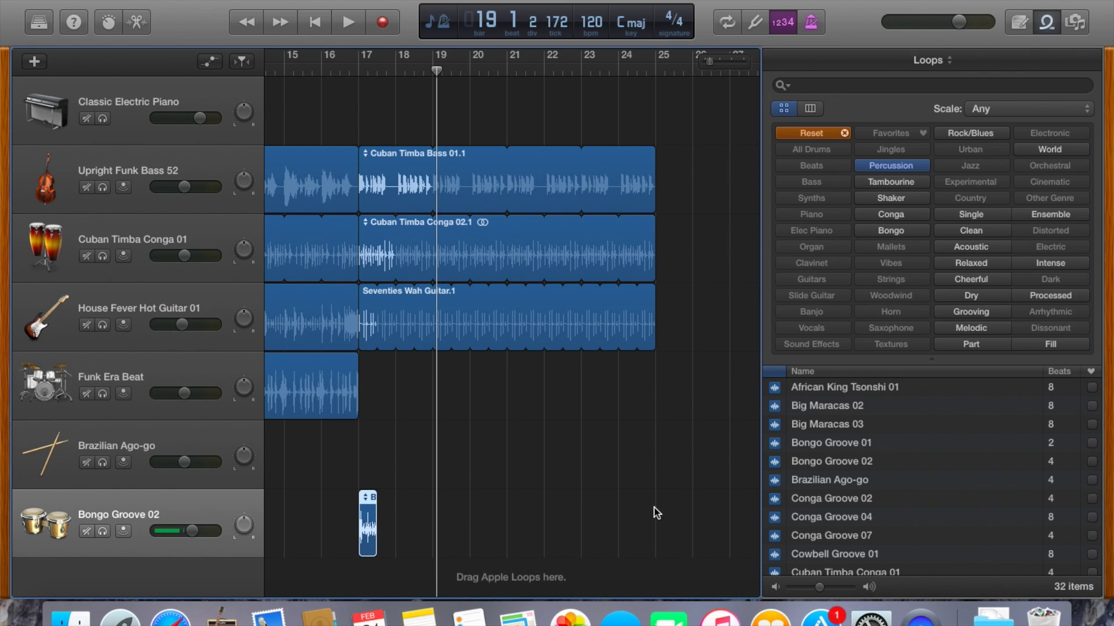
click(396, 71)
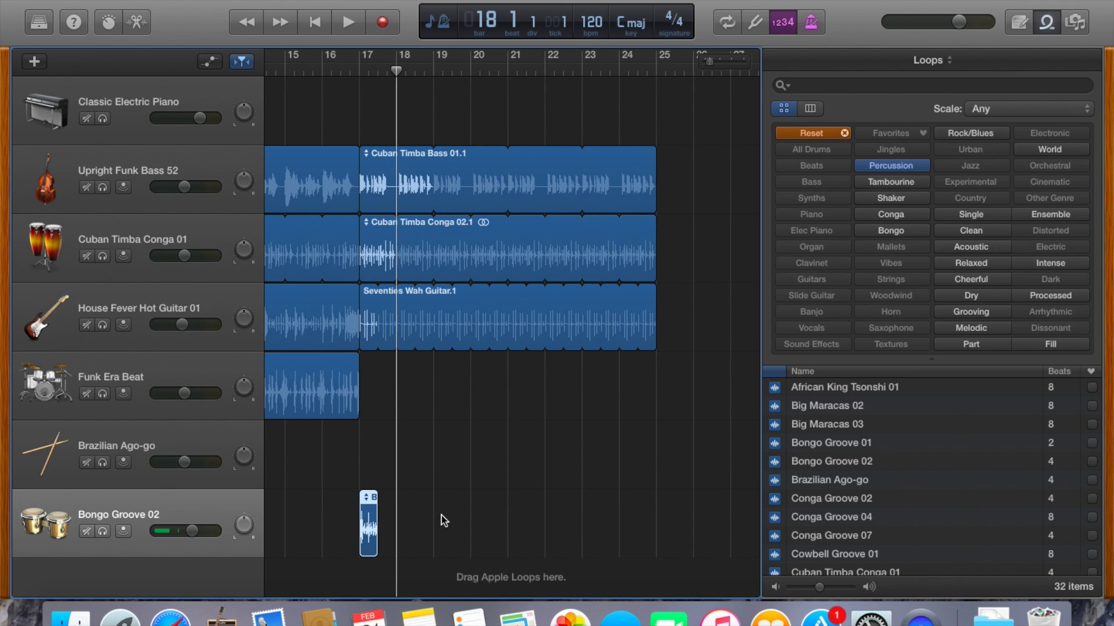
drag(377, 508, 396, 509)
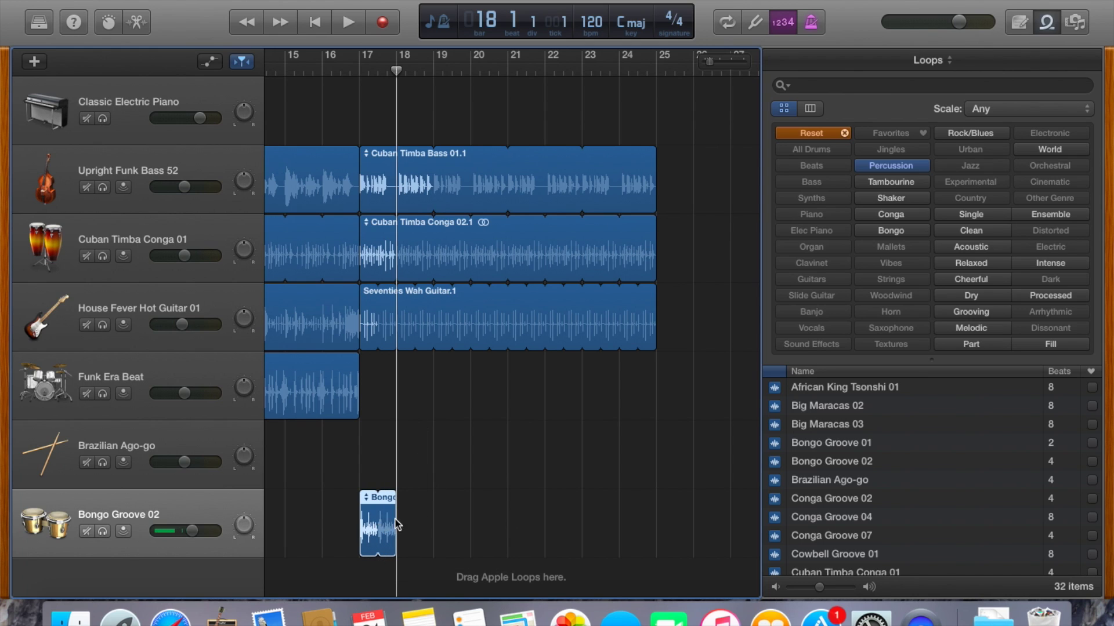
Step: Paste copies of the bongo region at bars 19, 21 and 23
click(435, 71)
key(super+v)
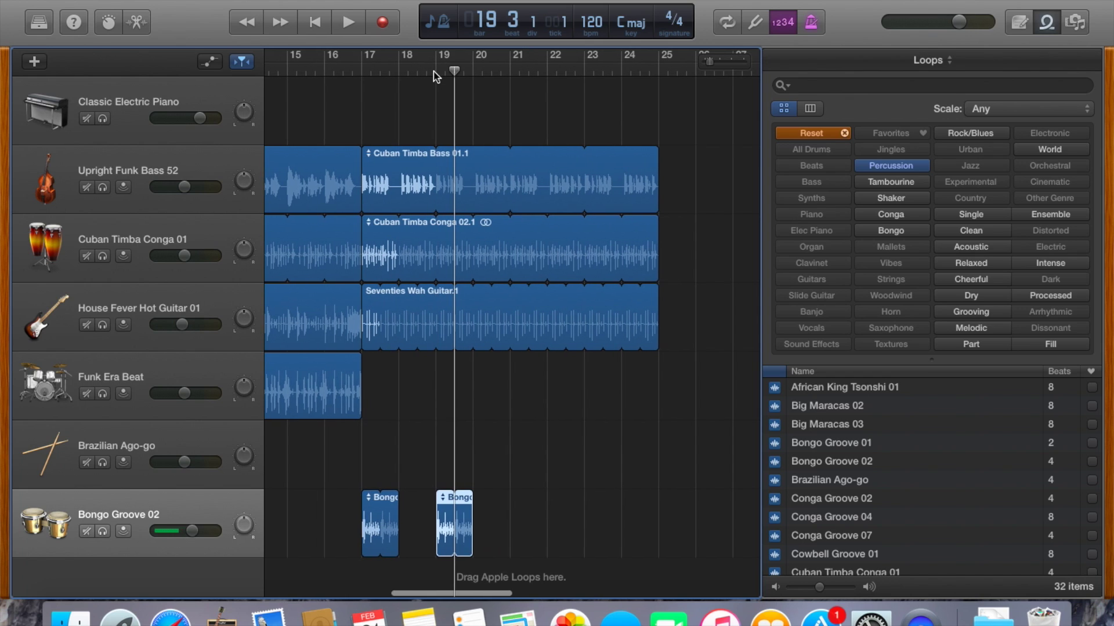
click(510, 79)
key(super+v)
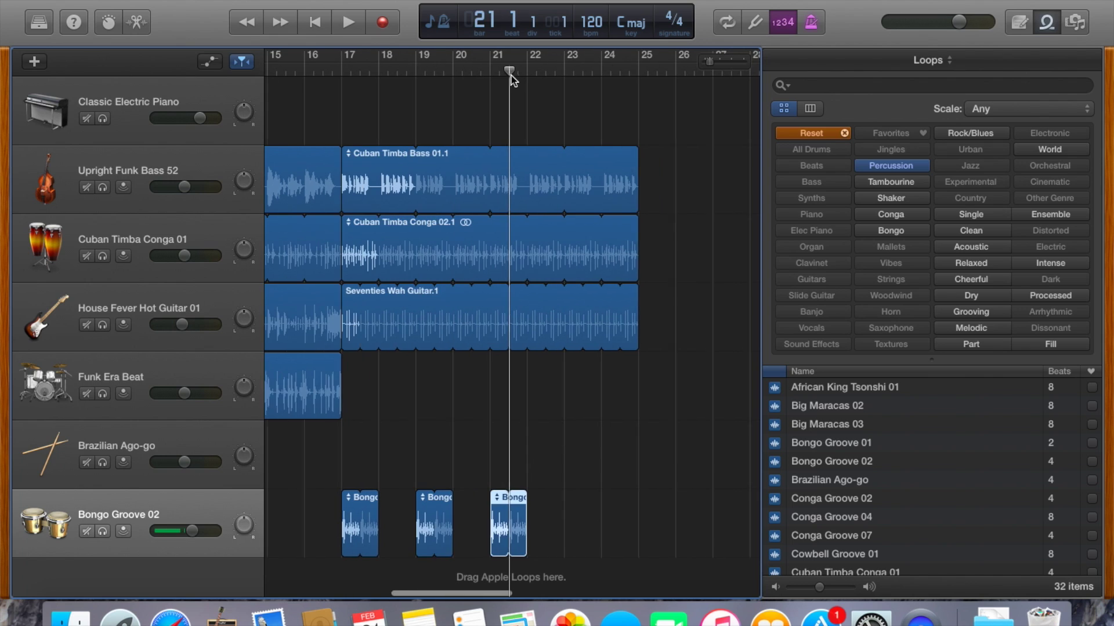
click(566, 79)
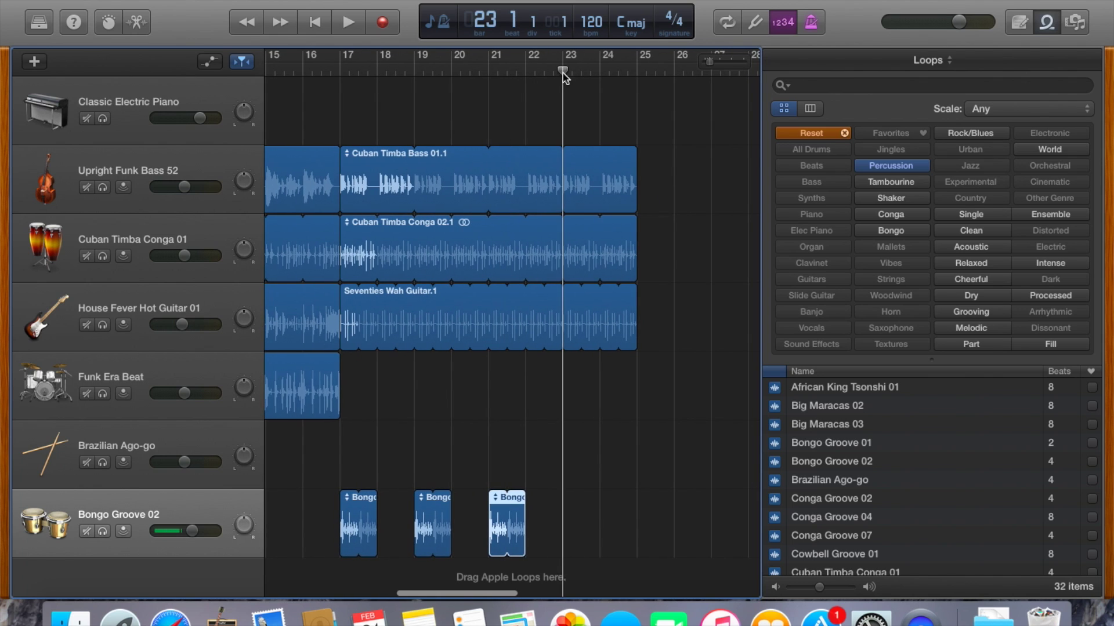
key(super+v)
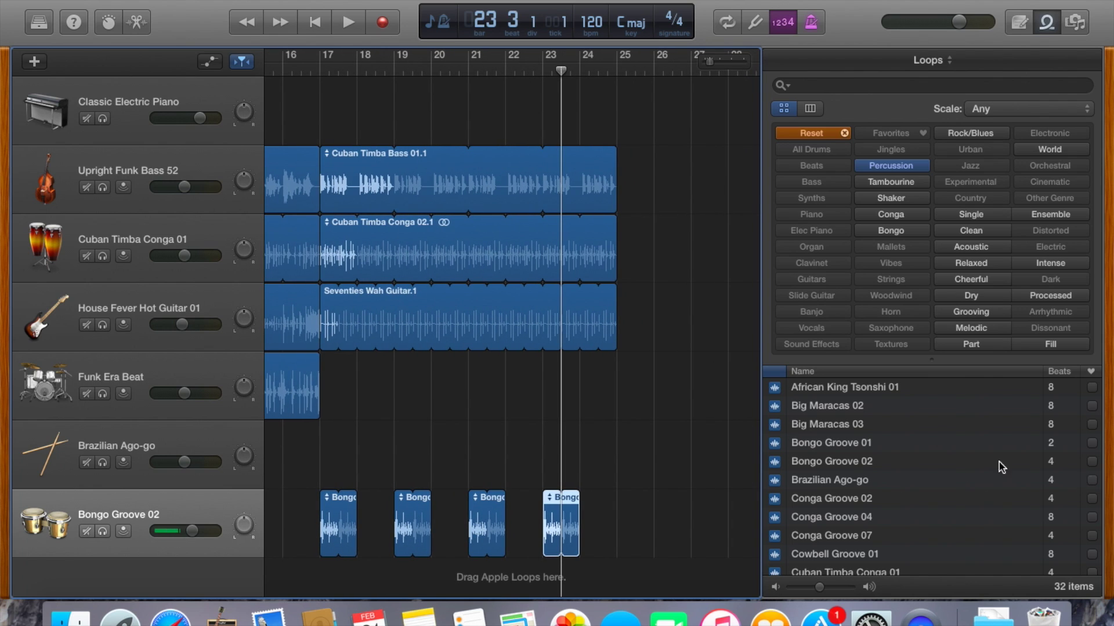
Step: Preview Brazilian Ago-go and place it on the Ago-go track at bar 18
scroll(837, 485, down, 3)
scroll(837, 484, up, 3)
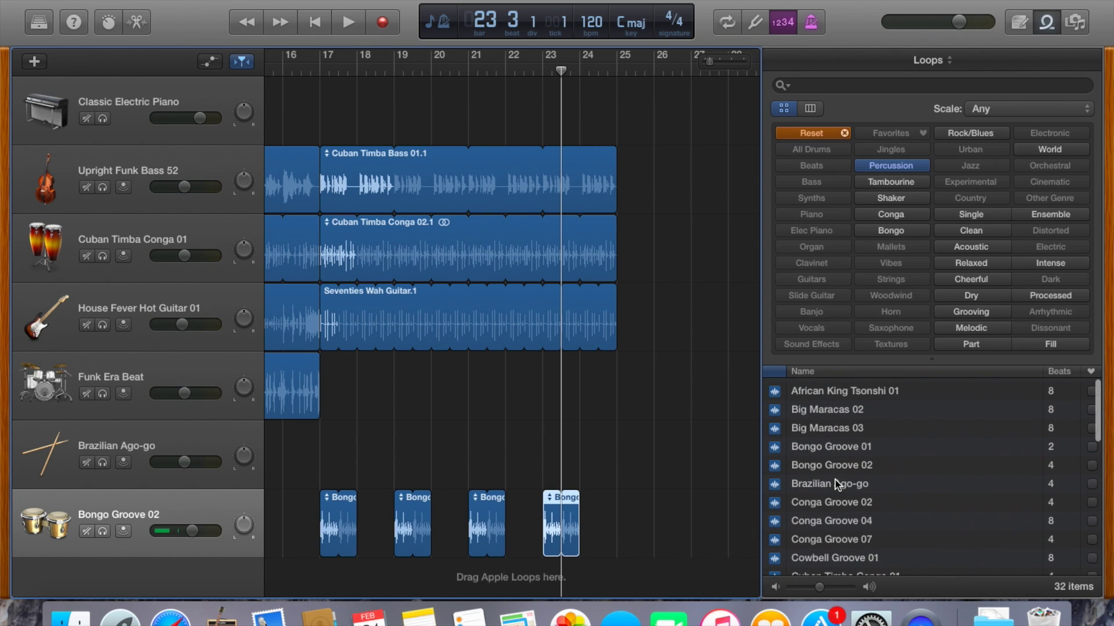
scroll(837, 485, down, 1)
scroll(837, 485, down, 2)
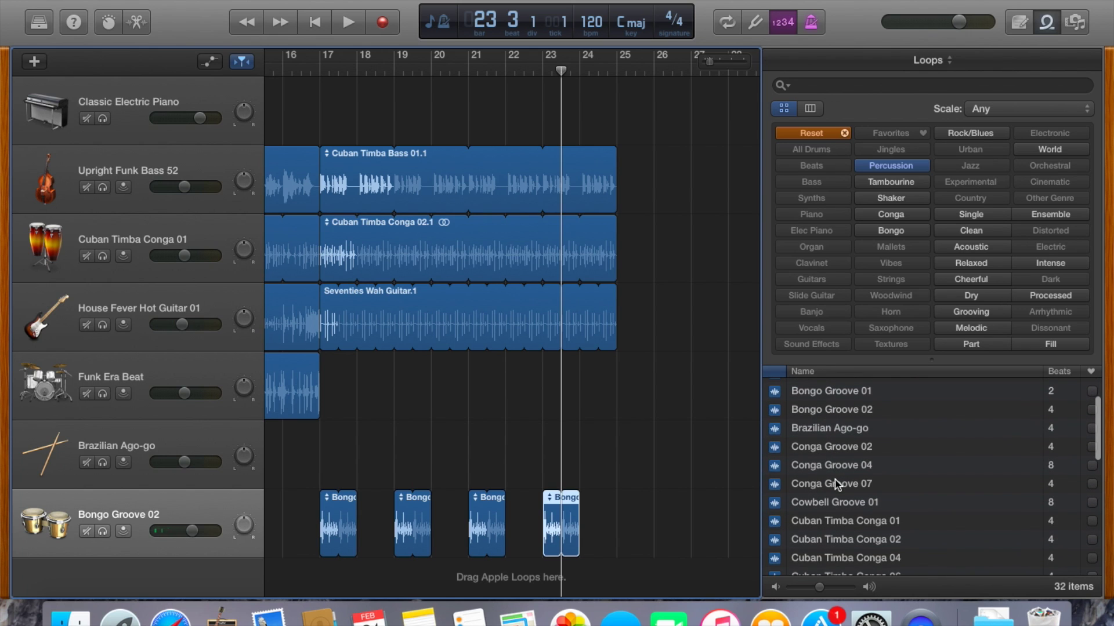
click(808, 427)
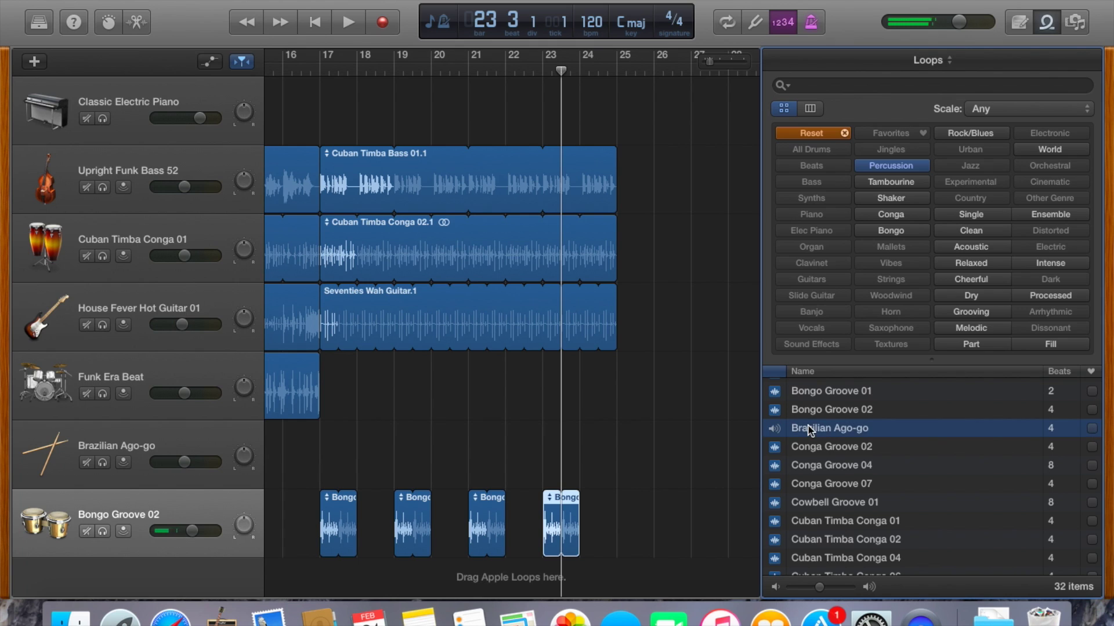
drag(785, 417, 371, 464)
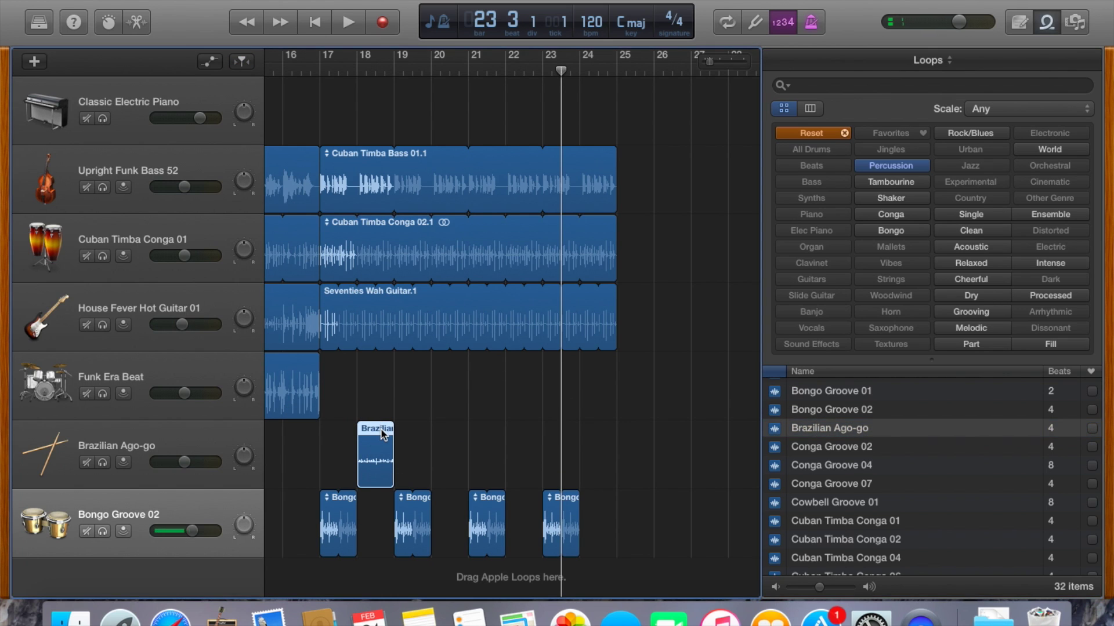
Step: Paste Ago-go copies on the Ago-go track at bars 20, 22 and 24
click(433, 72)
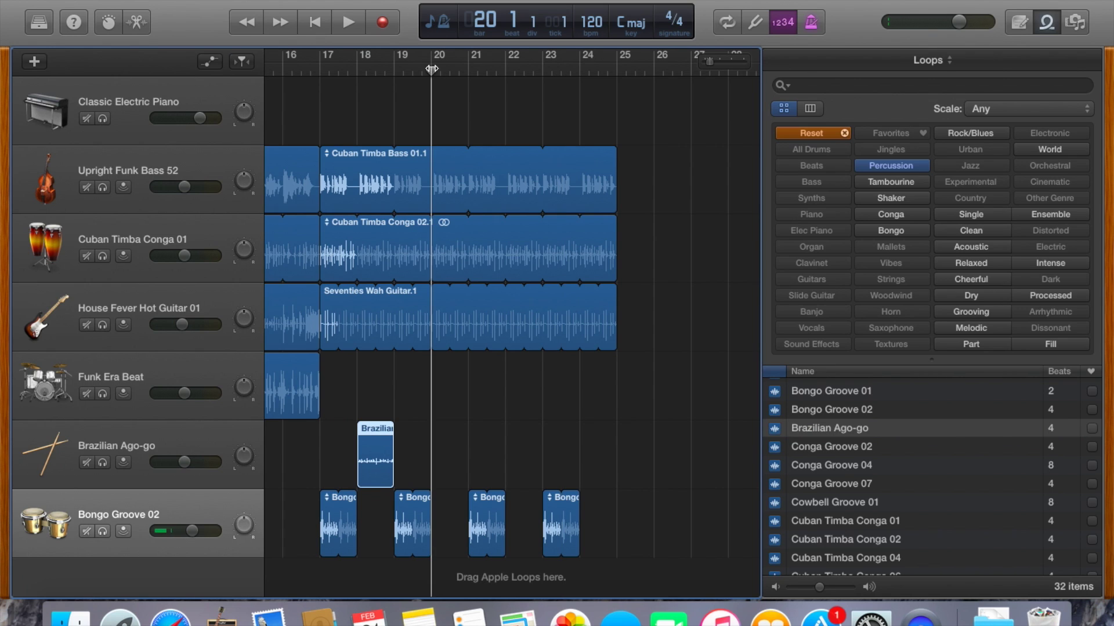
key(super+v)
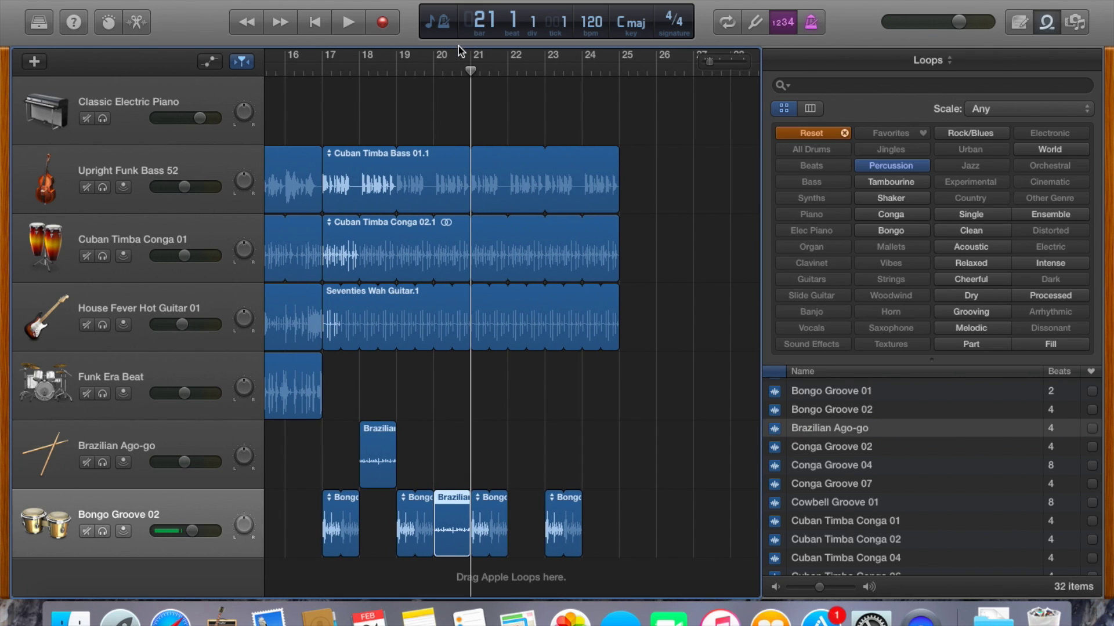
key(super+z)
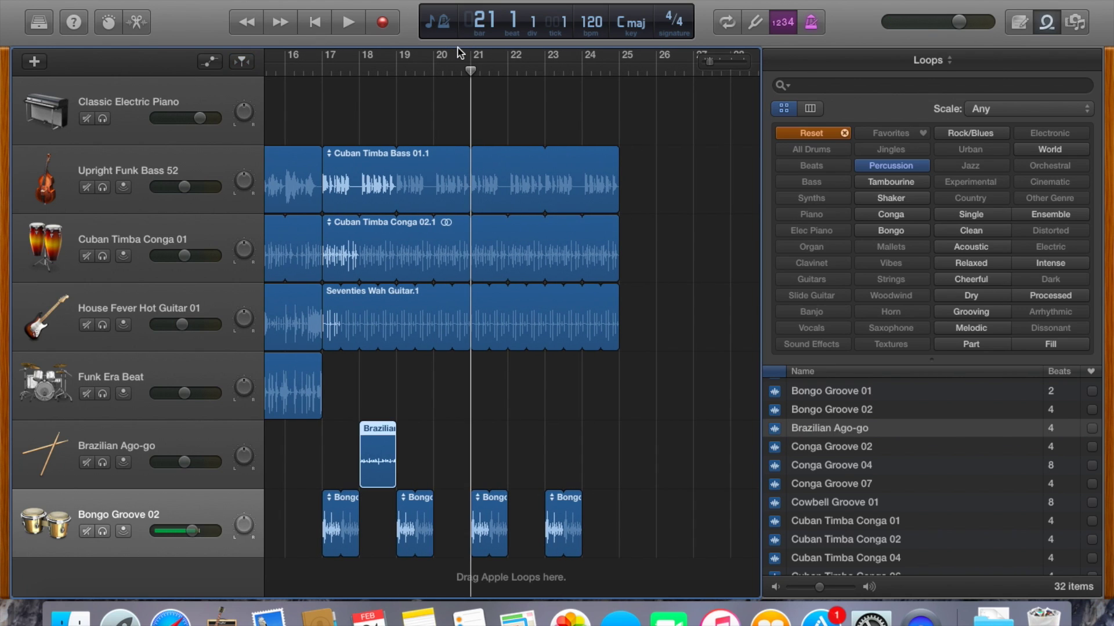
click(206, 442)
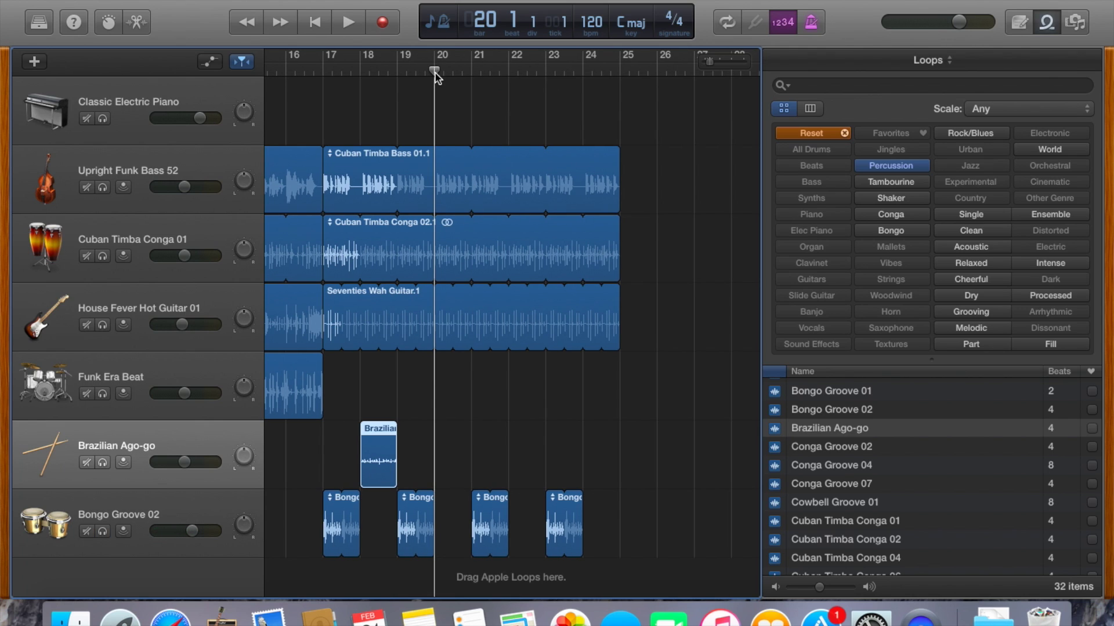
key(super+v)
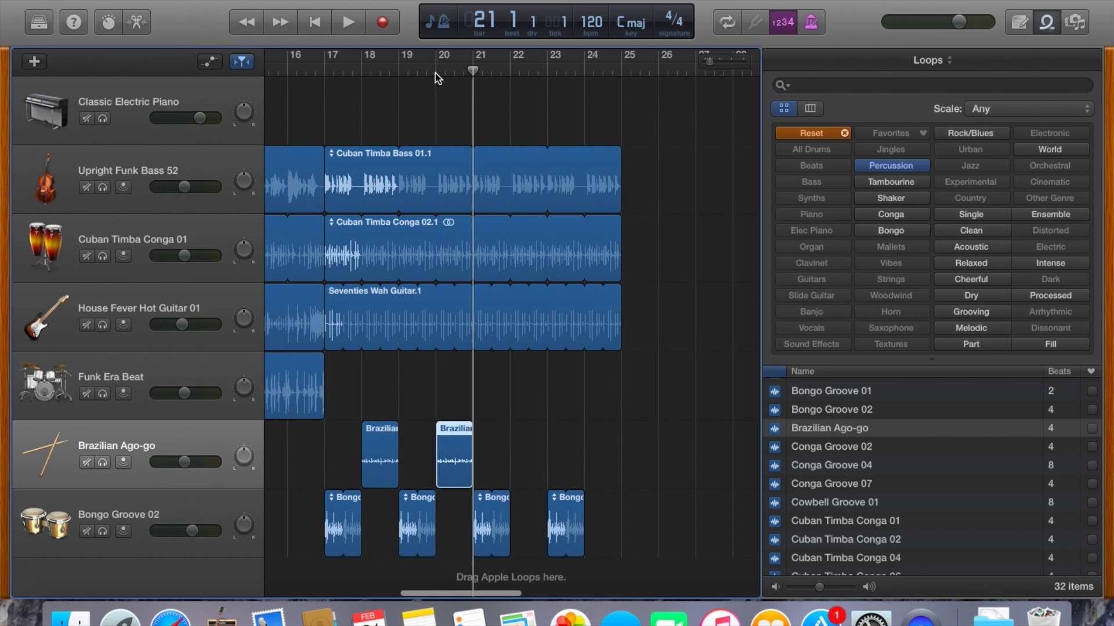
click(510, 72)
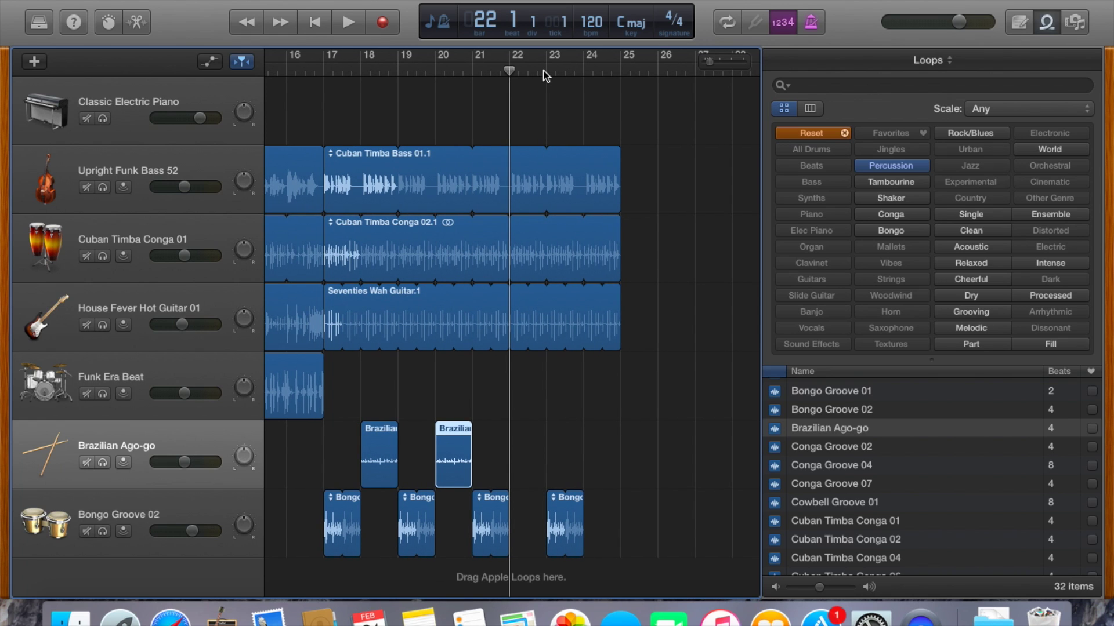
key(super+v)
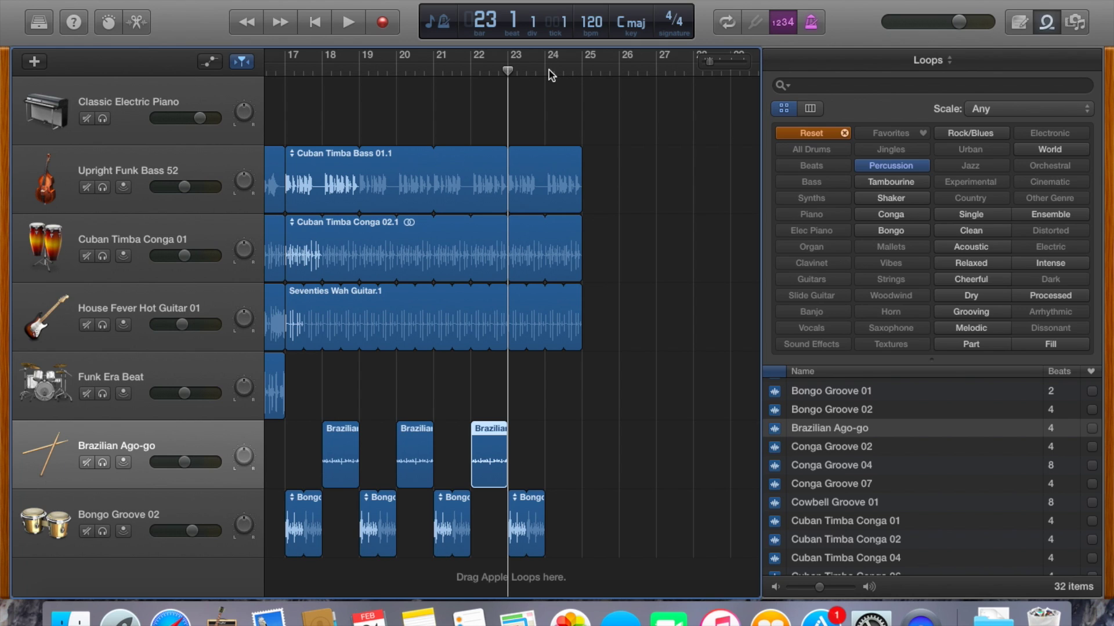
click(548, 75)
key(super+v)
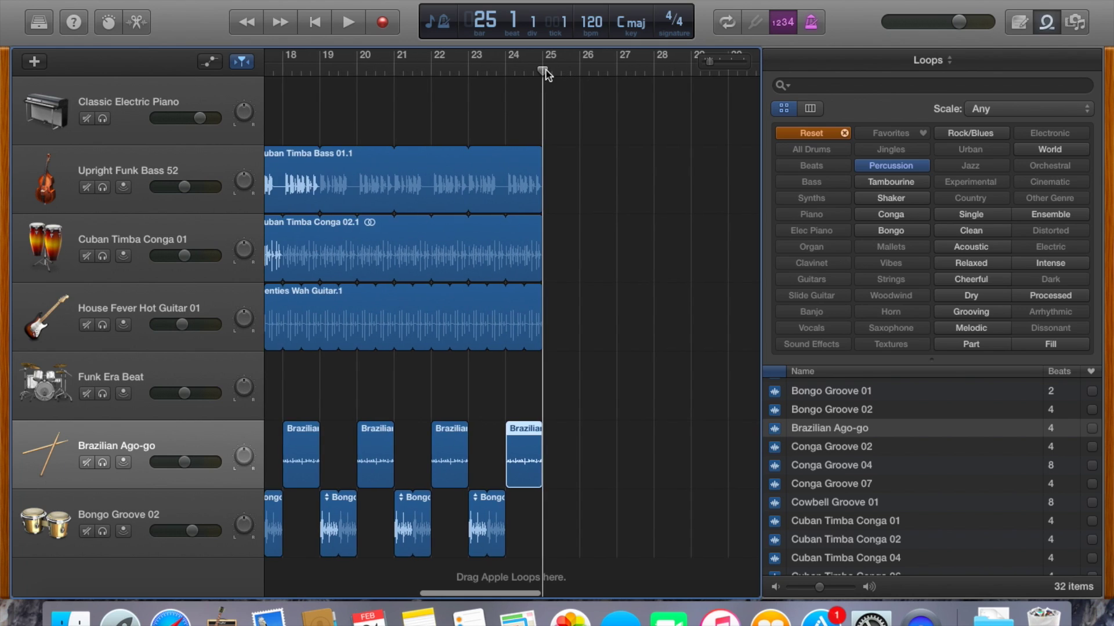
Step: Play the arrangement from bar 17
scroll(547, 75, left, 10)
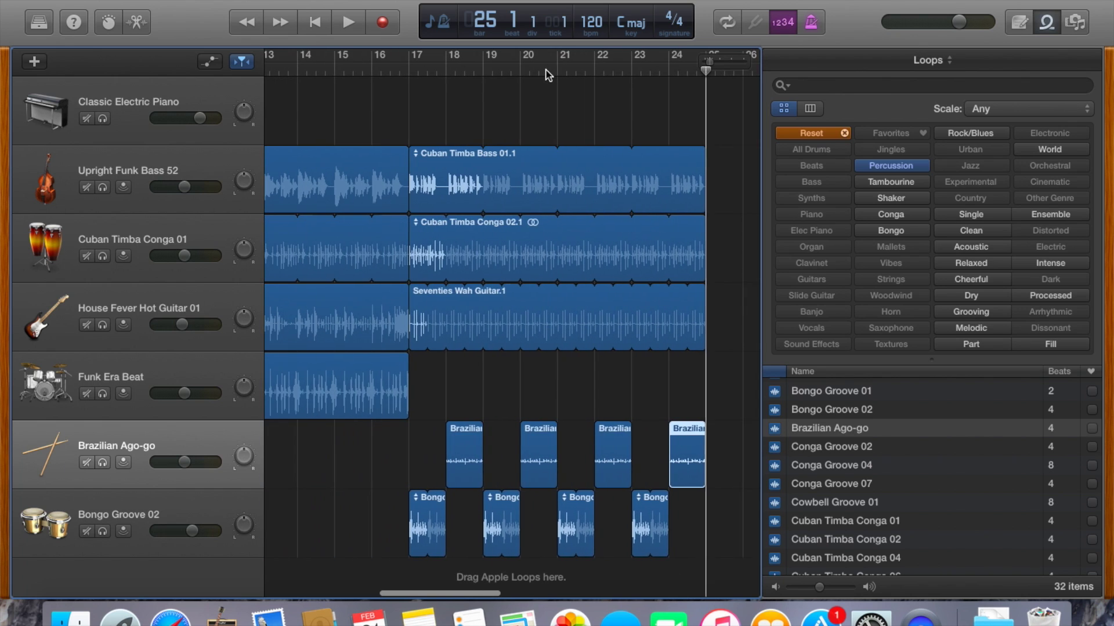
click(413, 72)
key(space)
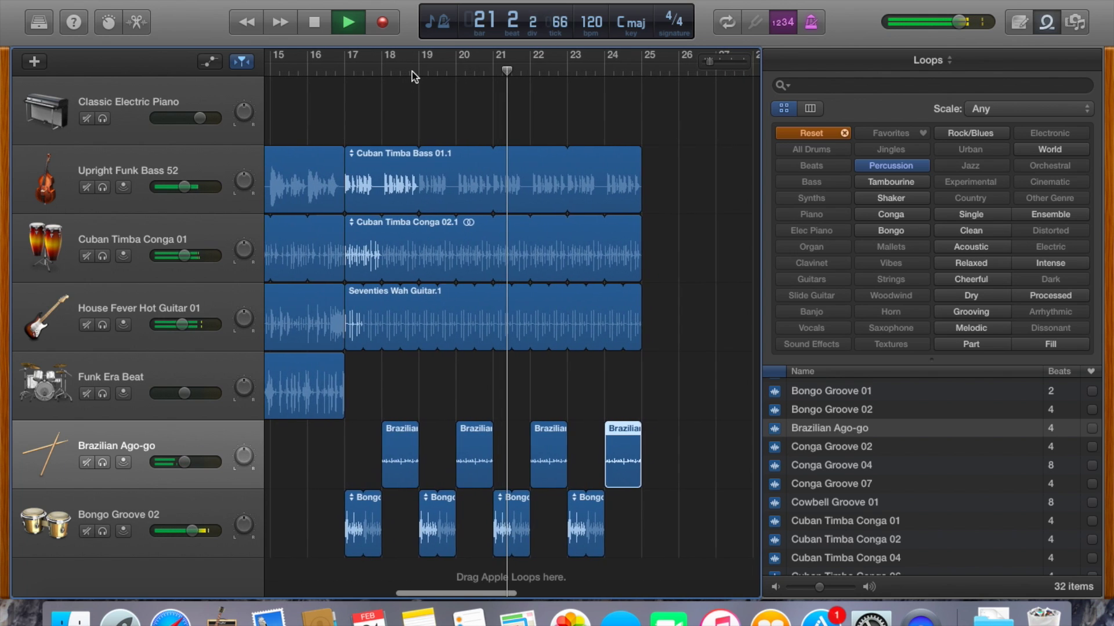
Step: Stop playback and scroll back and forth through the Tracks area to review the regions
key(space)
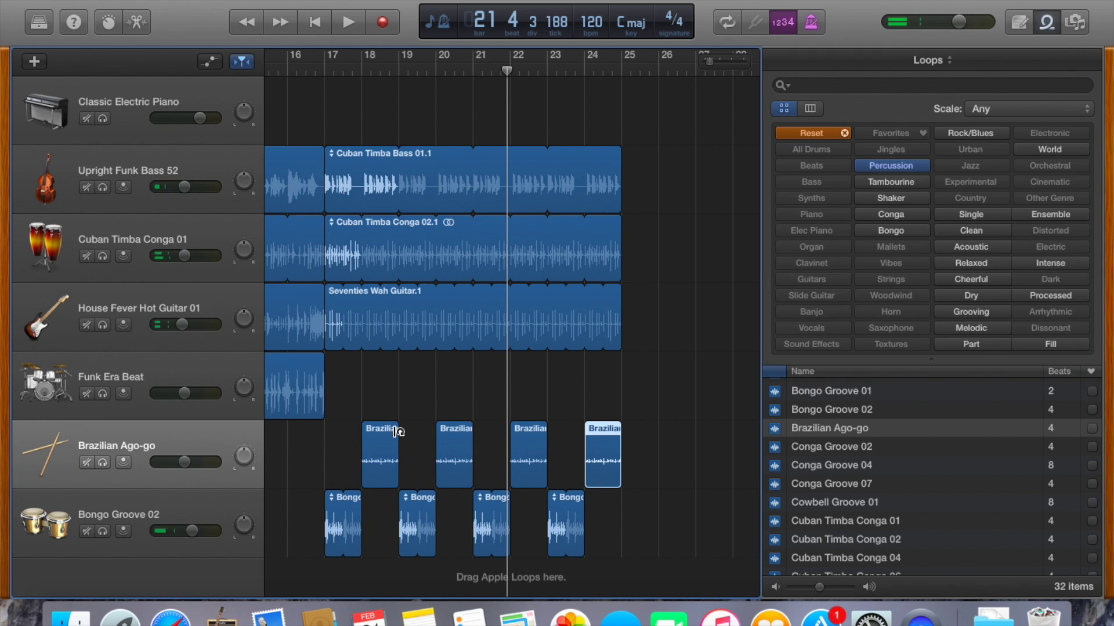
scroll(396, 431, left, 10)
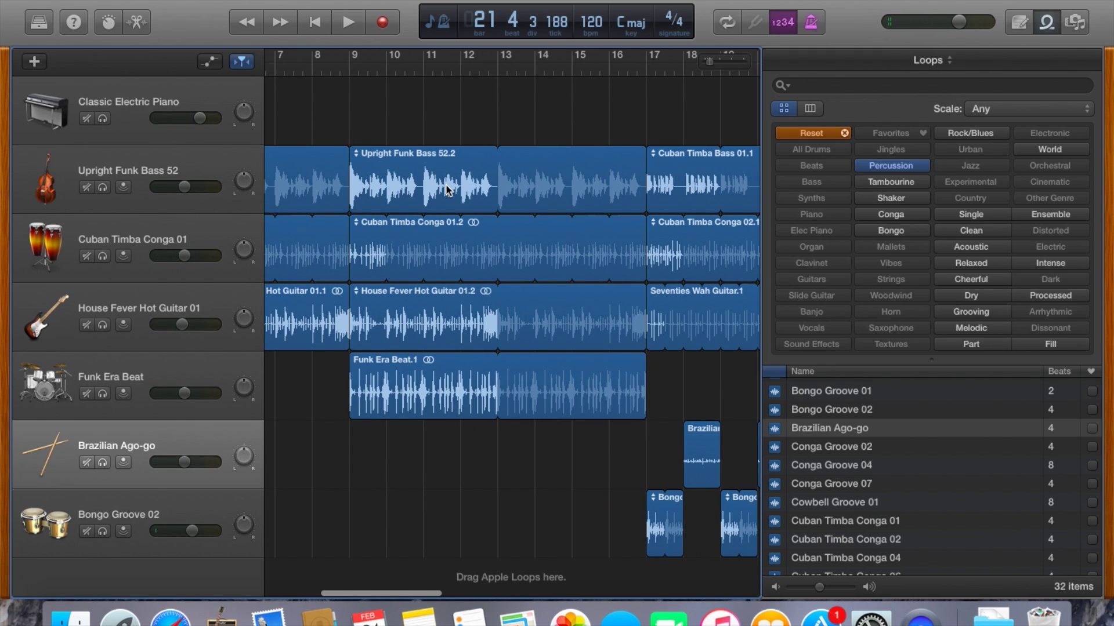
scroll(447, 190, right, 5)
scroll(446, 190, left, 10)
scroll(446, 189, right, 10)
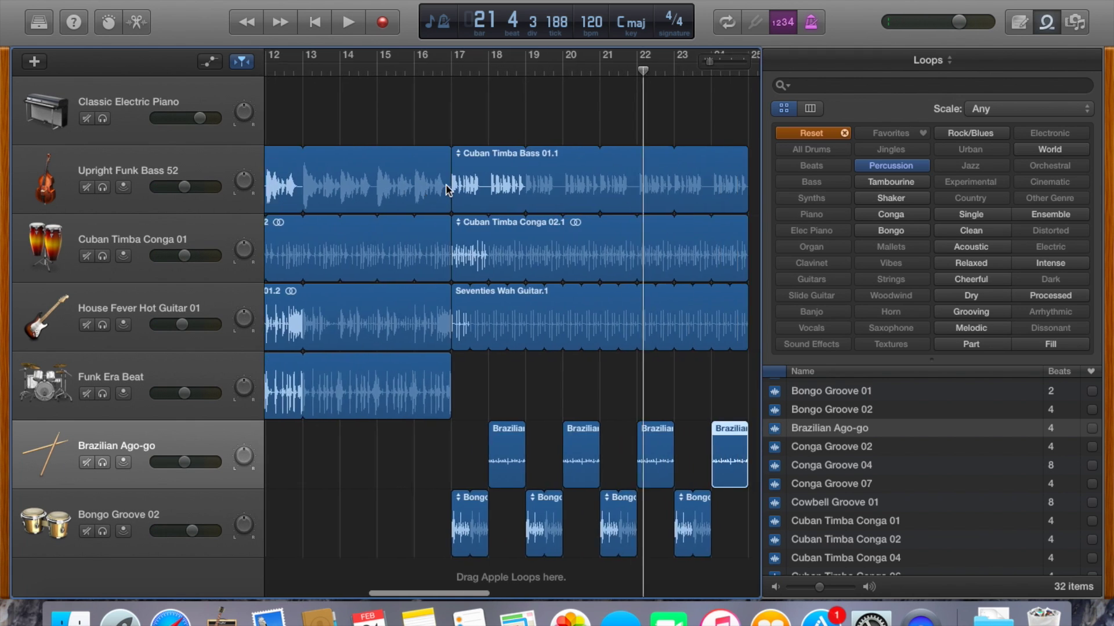
scroll(447, 190, left, 3)
scroll(446, 189, right, 3)
scroll(447, 190, left, 6)
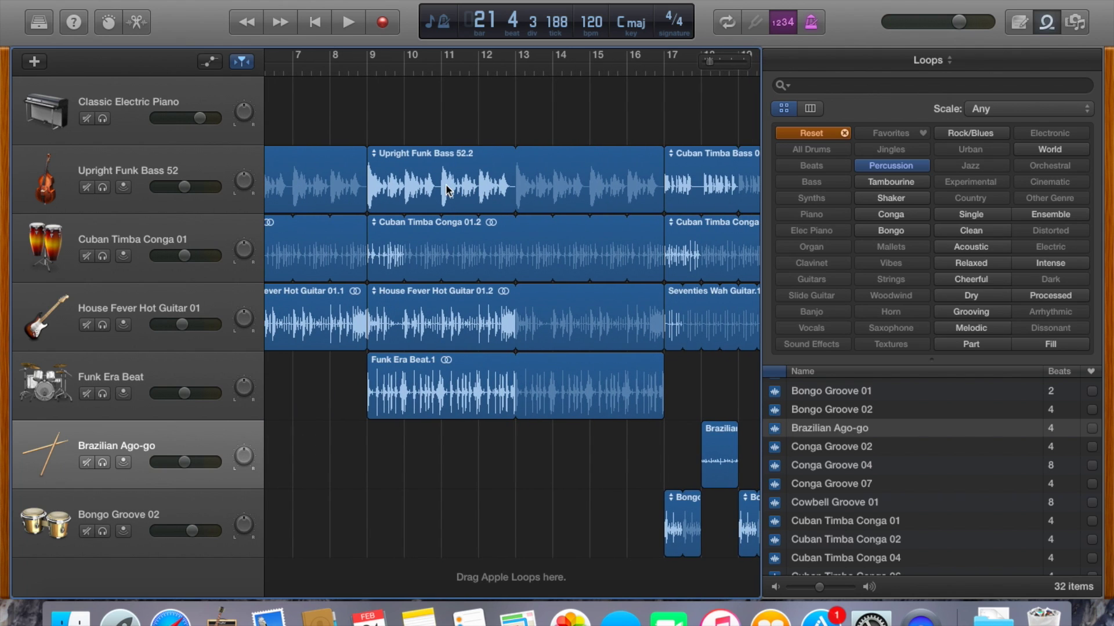
scroll(446, 190, right, 1)
scroll(447, 190, right, 3)
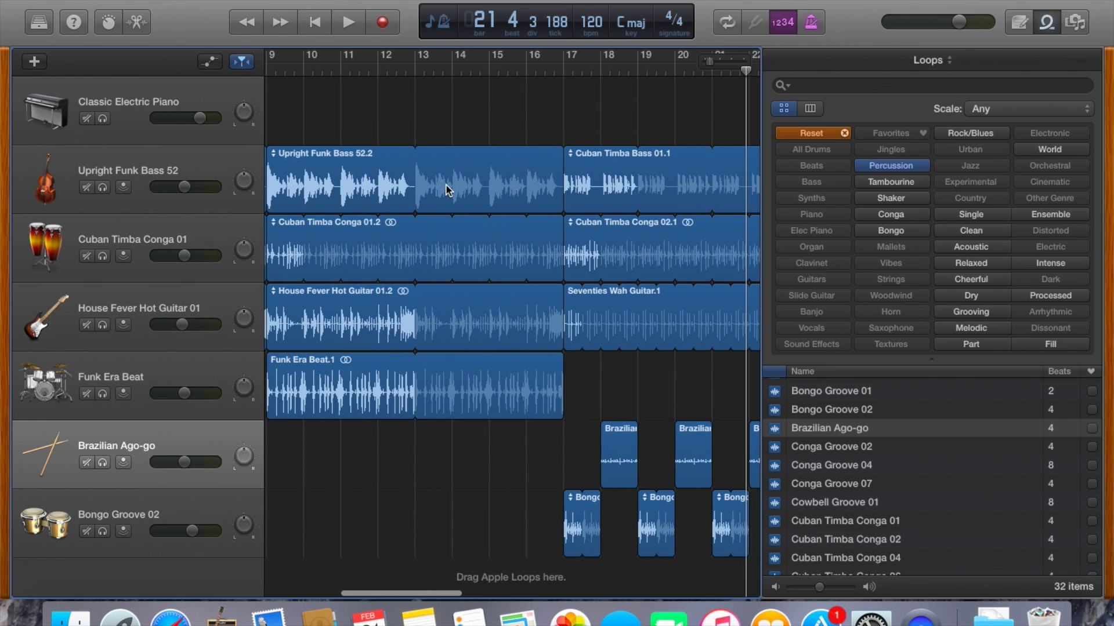
Step: Select the Upright Funk Bass, Cuban Timba Conga, House Fever Hot Guitar and Funk Era Beat regions and copy them
click(506, 185)
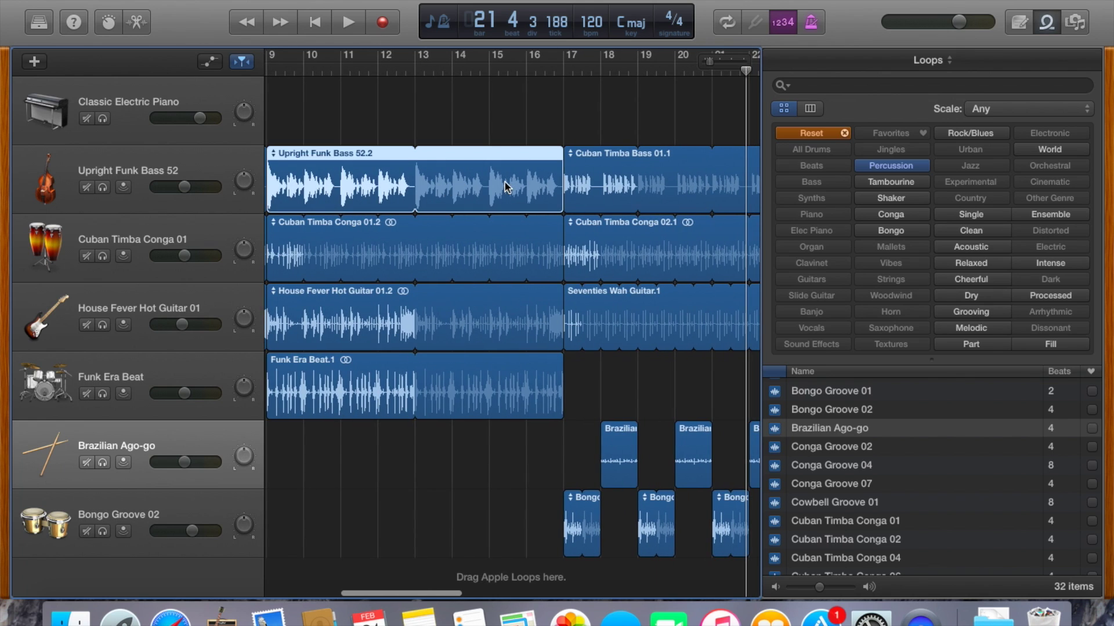
shift+click(496, 264)
shift+click(487, 316)
shift+click(483, 384)
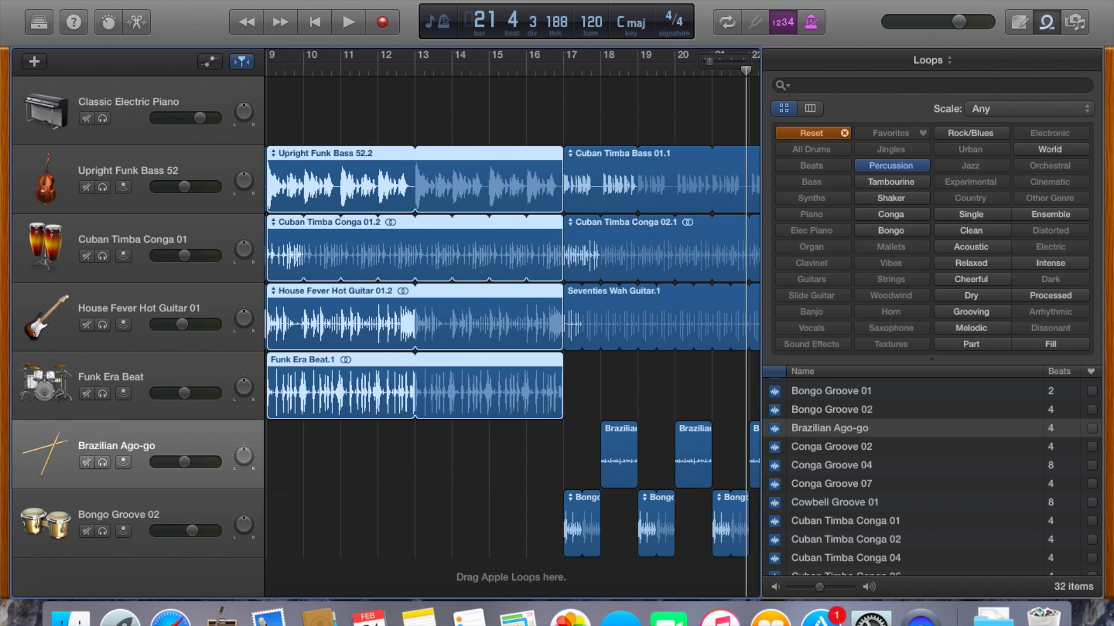
click(158, 1)
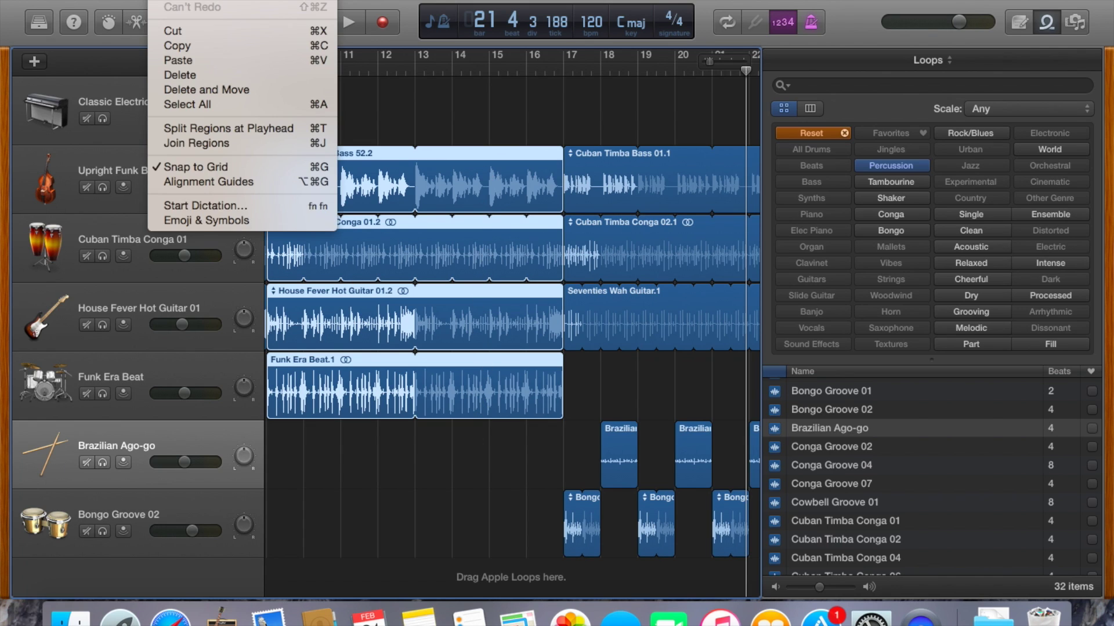
click(176, 46)
Step: Paste the copied A-section regions at bar 25 starting on the bass track
scroll(564, 365, right, 3)
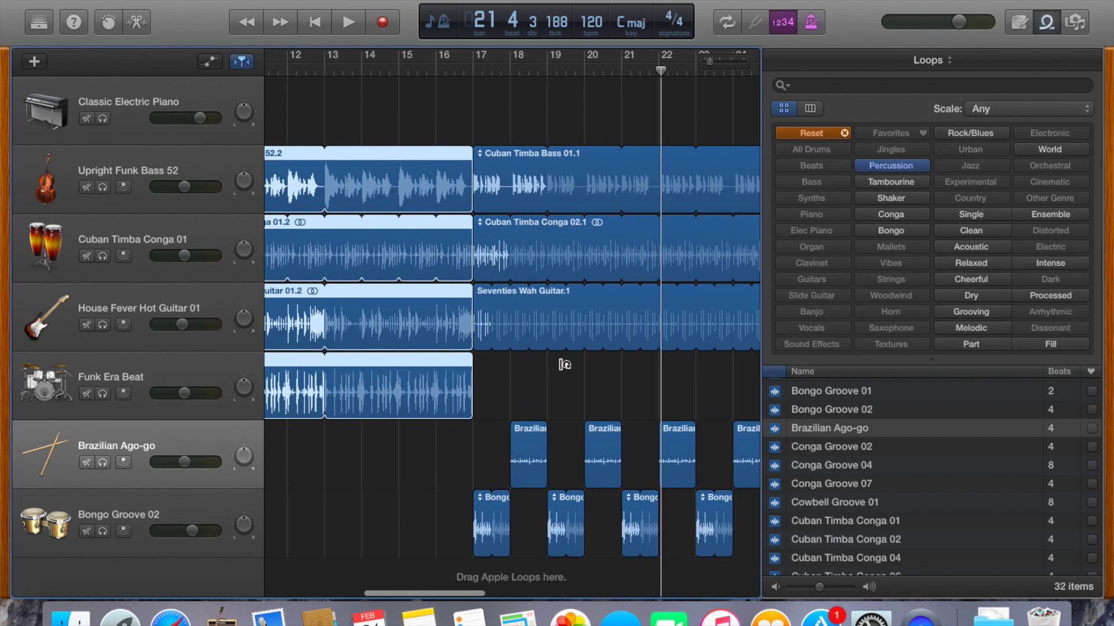
scroll(564, 364, right, 4)
click(651, 70)
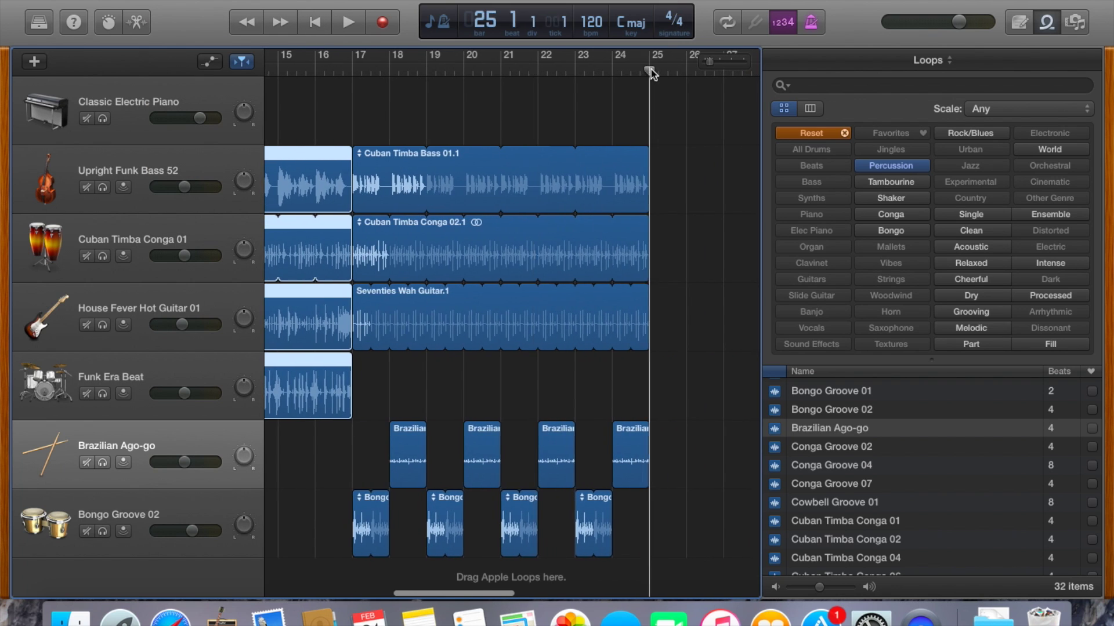
click(213, 147)
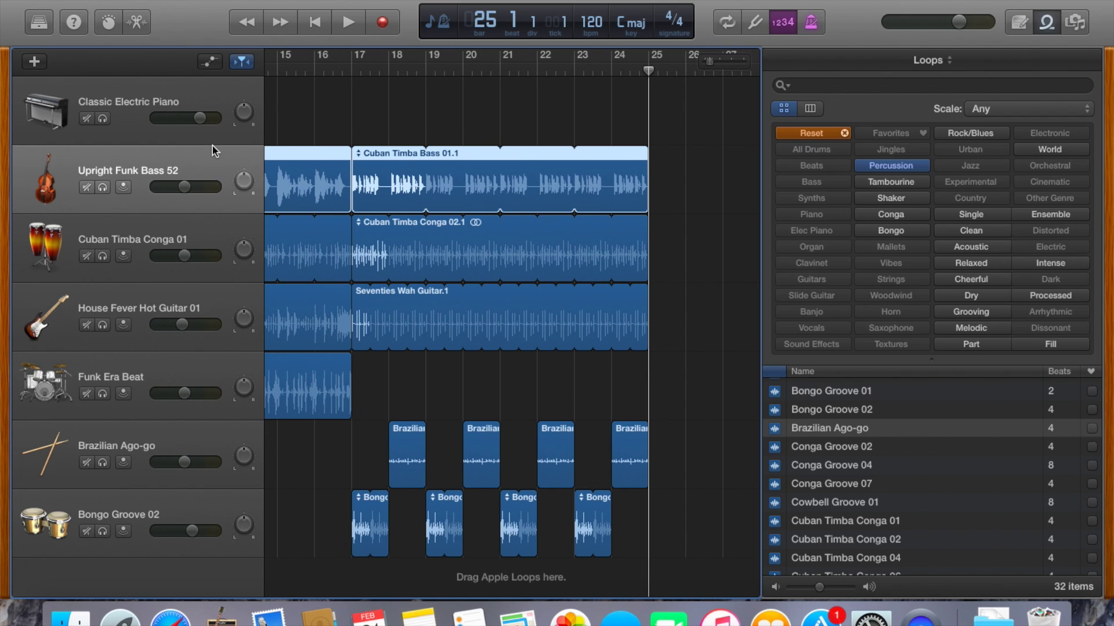
key(super+v)
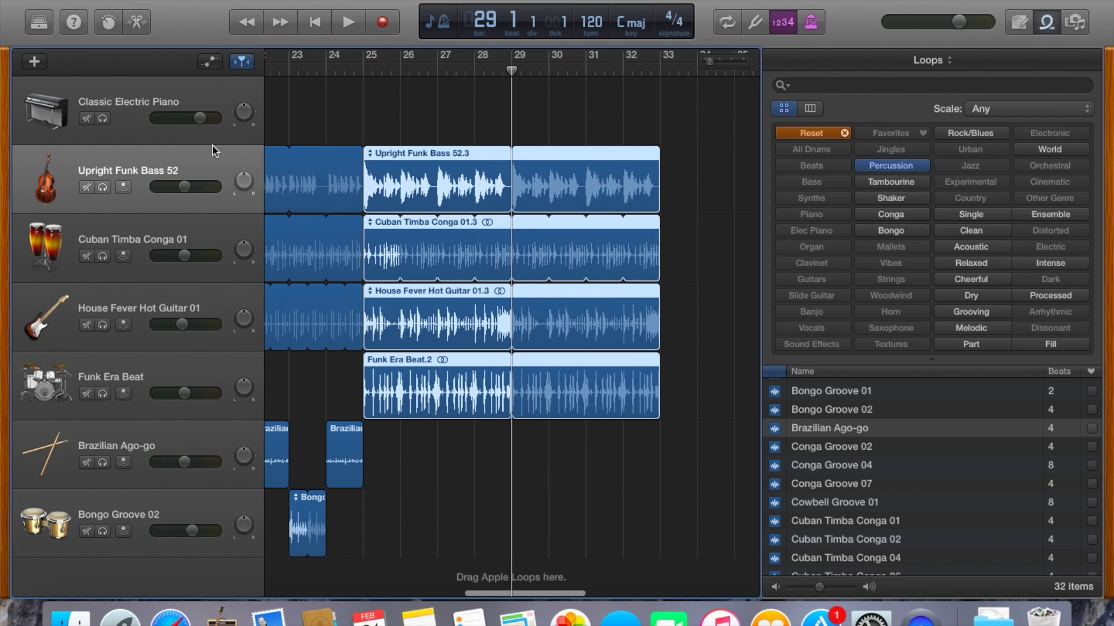
Step: Scroll through the pasted section and set the playhead at bar 33
scroll(334, 155, left, 15)
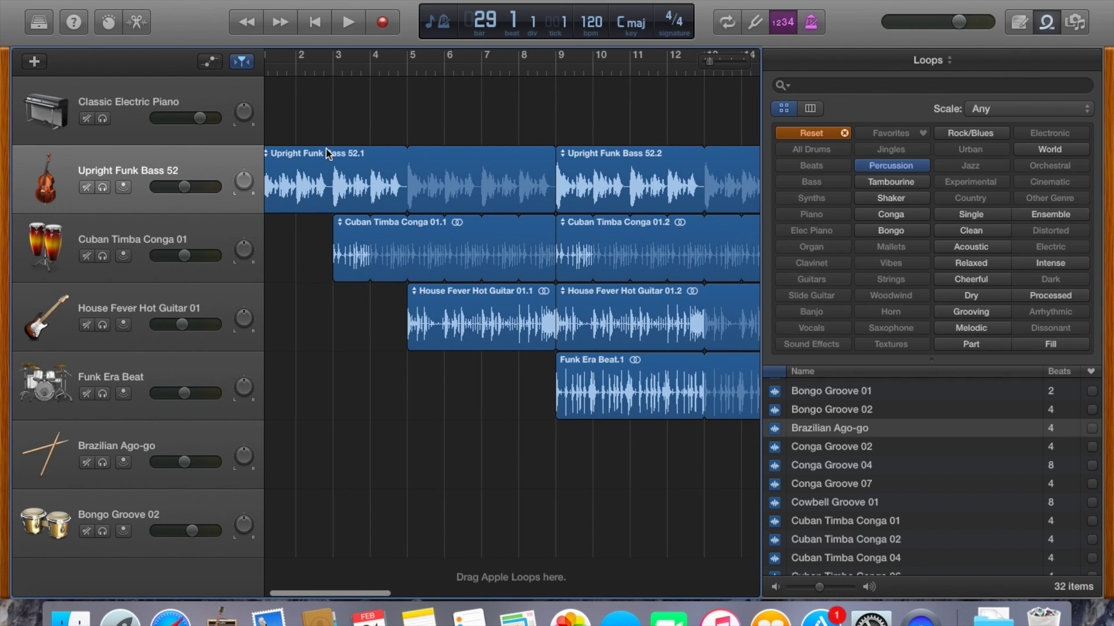
scroll(568, 161, right, 5)
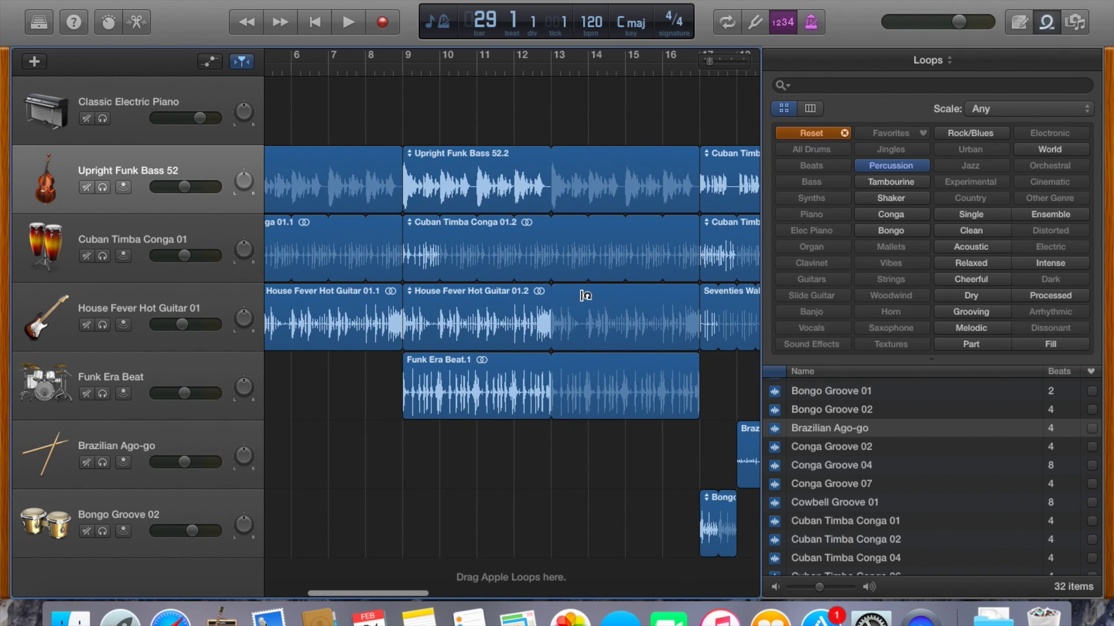
scroll(586, 296, right, 6)
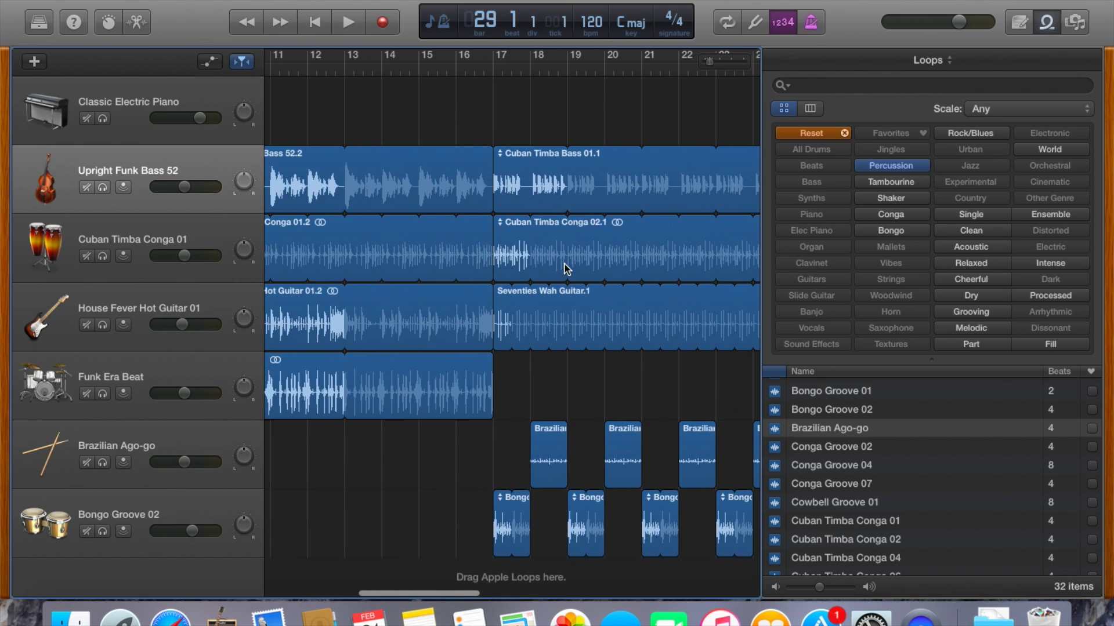
scroll(567, 268, right, 2)
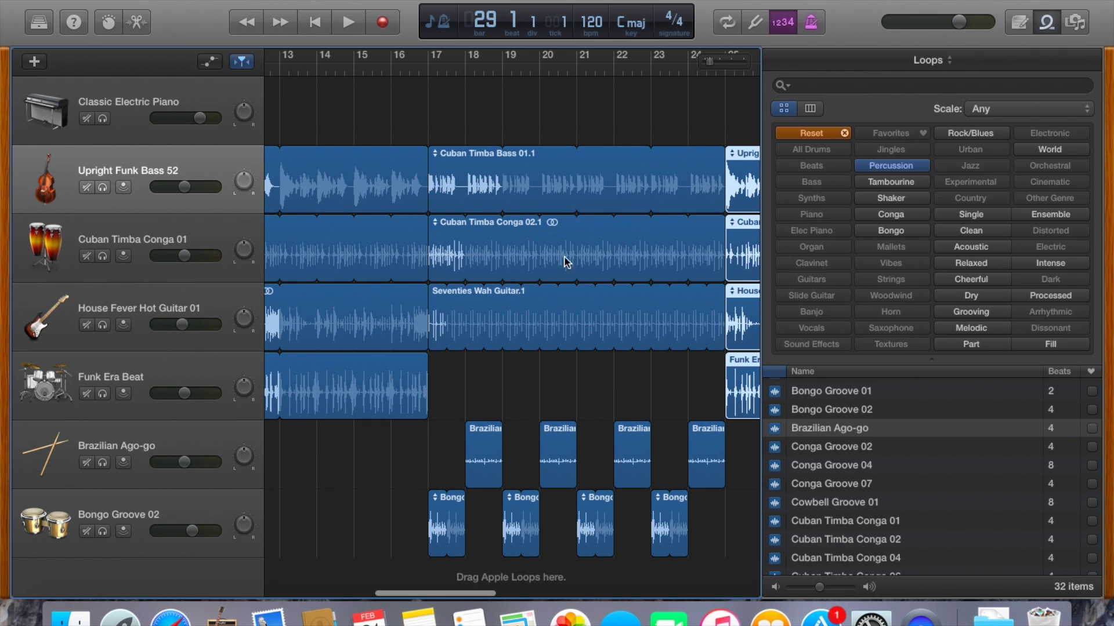
scroll(619, 319, right, 7)
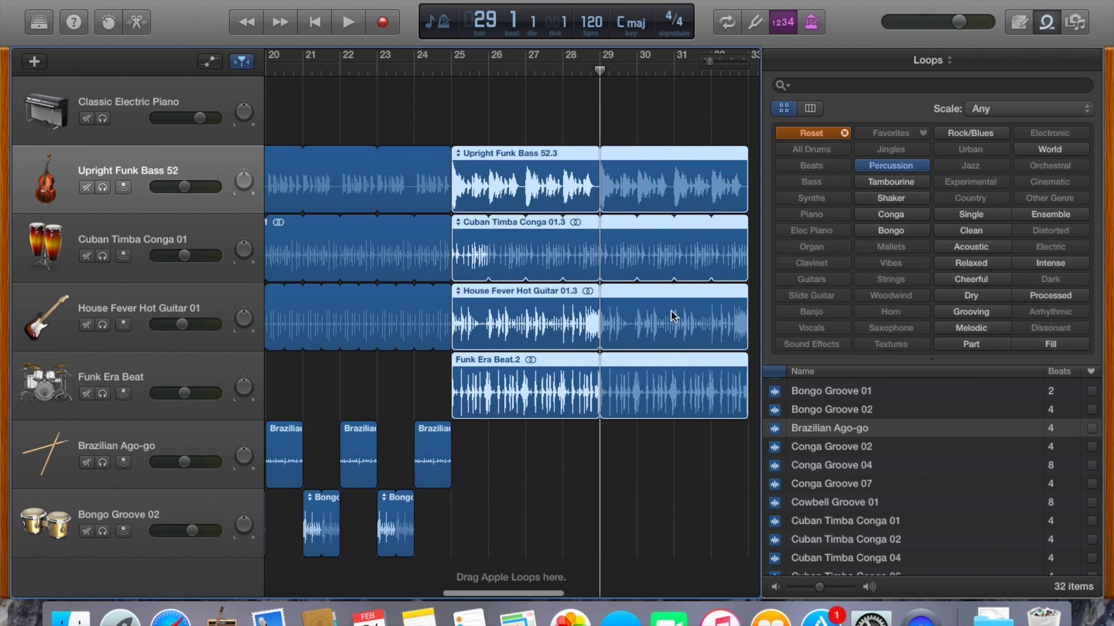
scroll(667, 297, right, 3)
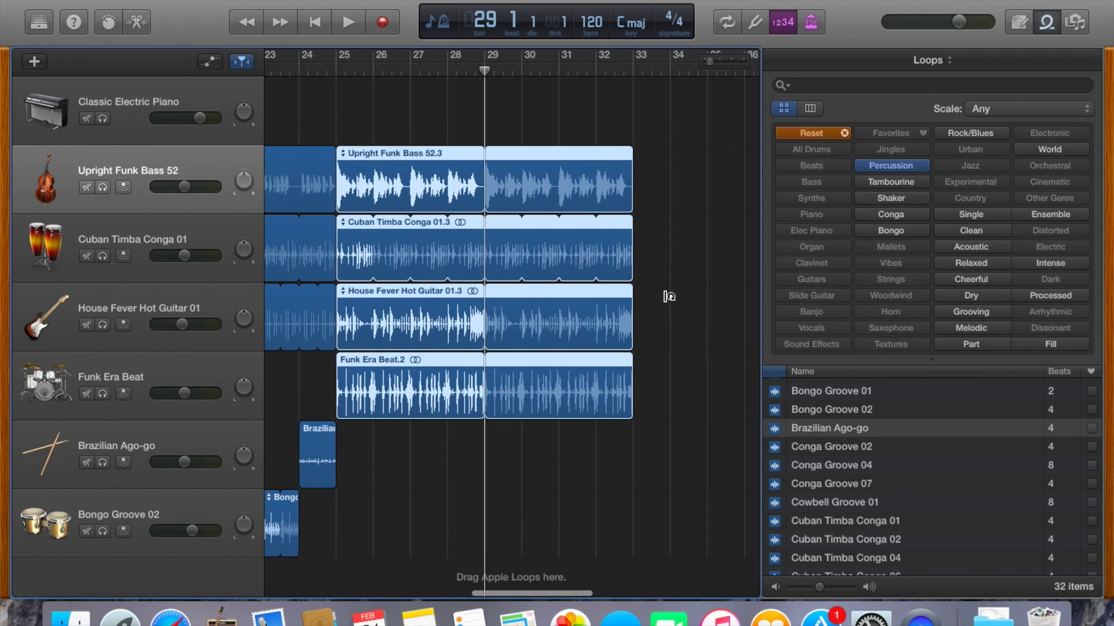
click(634, 72)
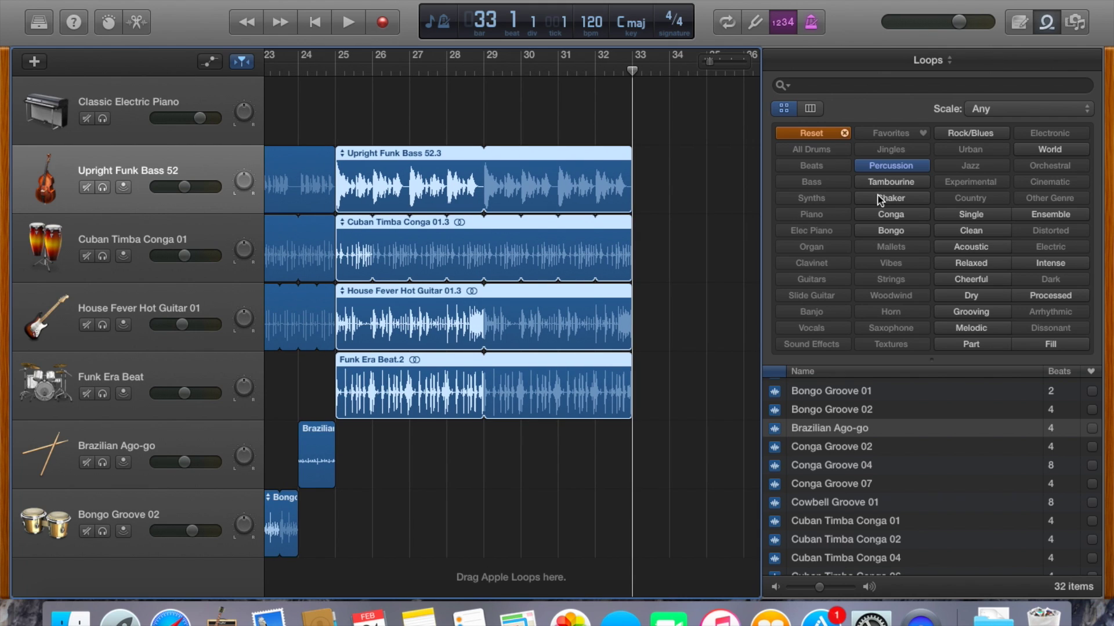
Step: Place Latin Fire Bass 01 from the Bass loops on the bass track at bar 33, looped to bar 41
click(811, 133)
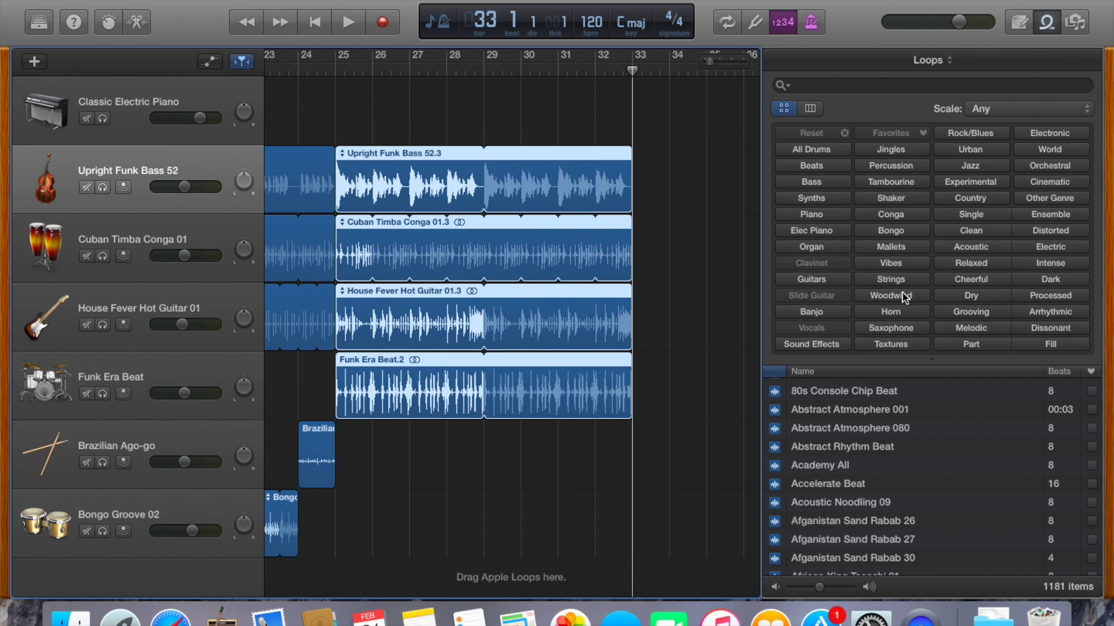
click(810, 182)
scroll(865, 496, down, 5)
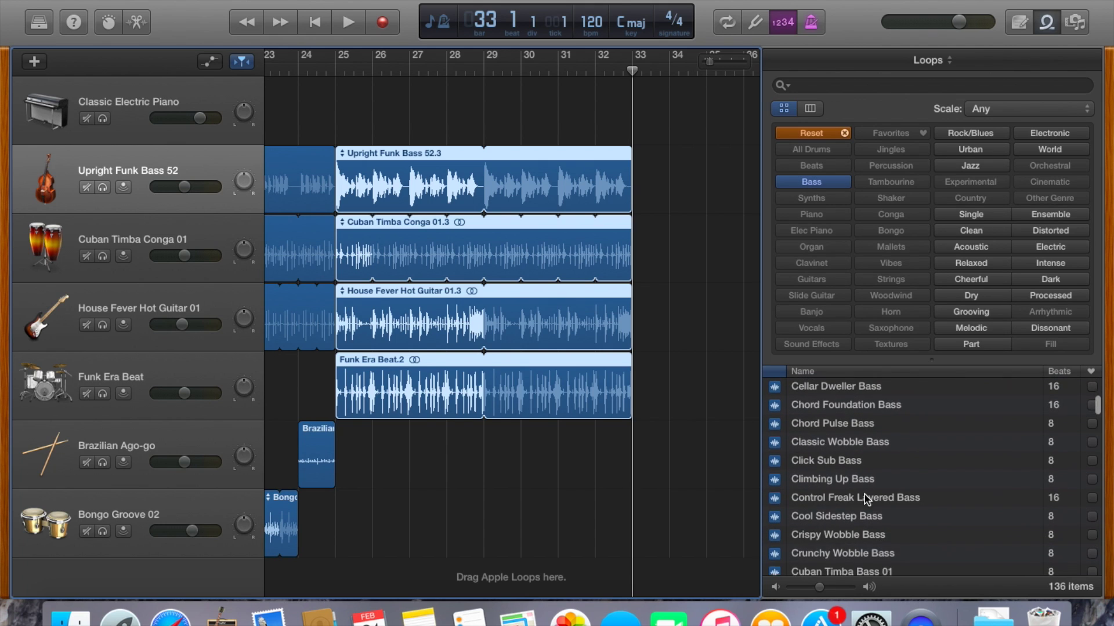
scroll(866, 499, down, 15)
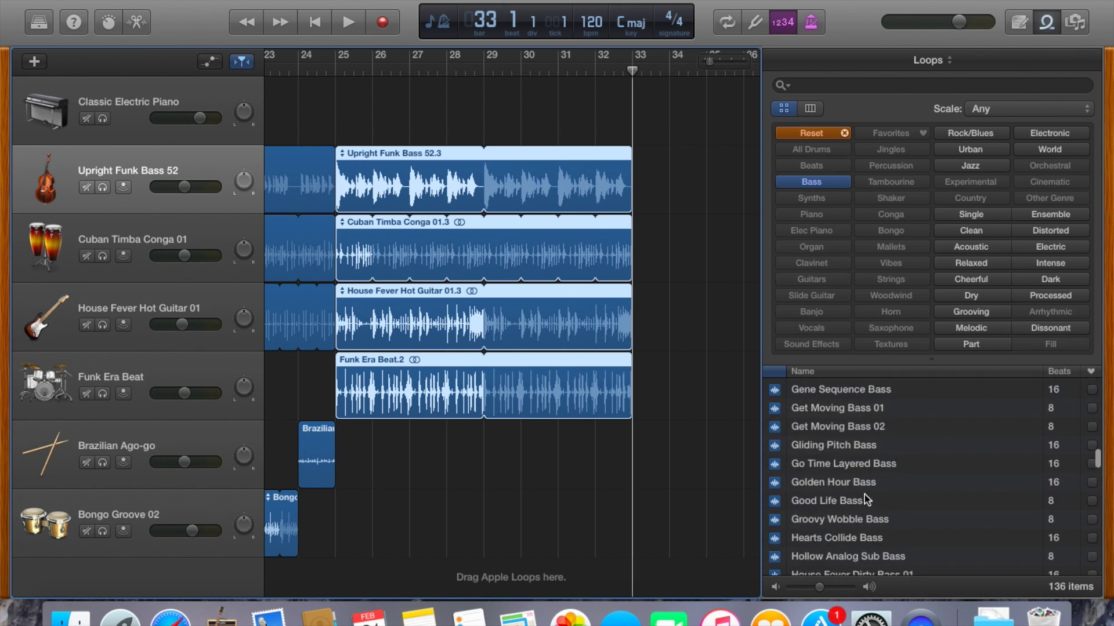
scroll(864, 497, down, 10)
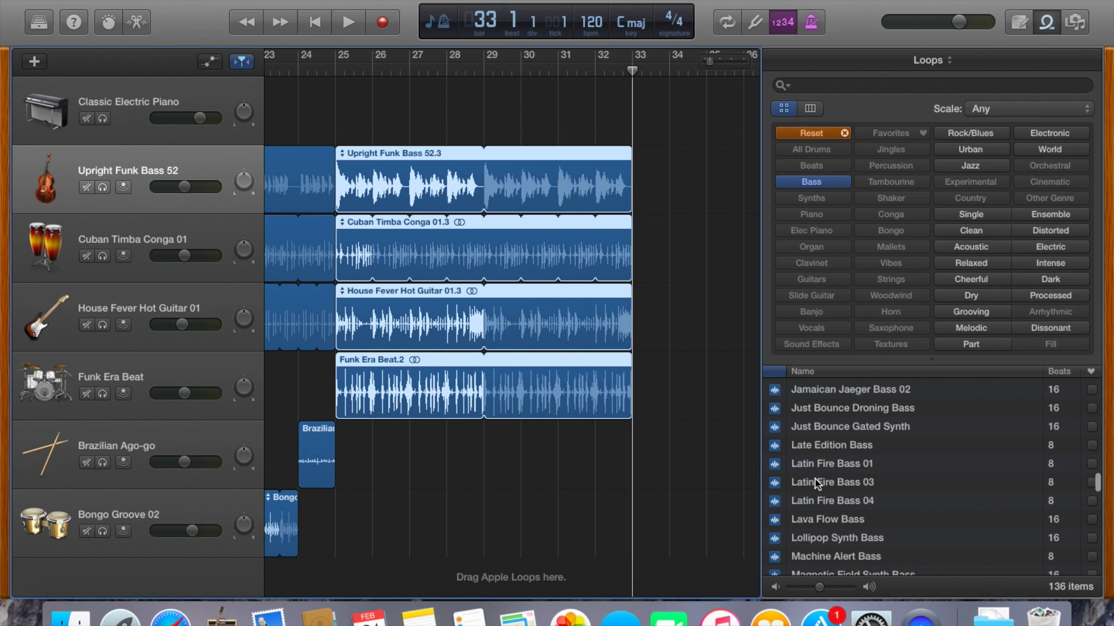
drag(813, 462, 656, 204)
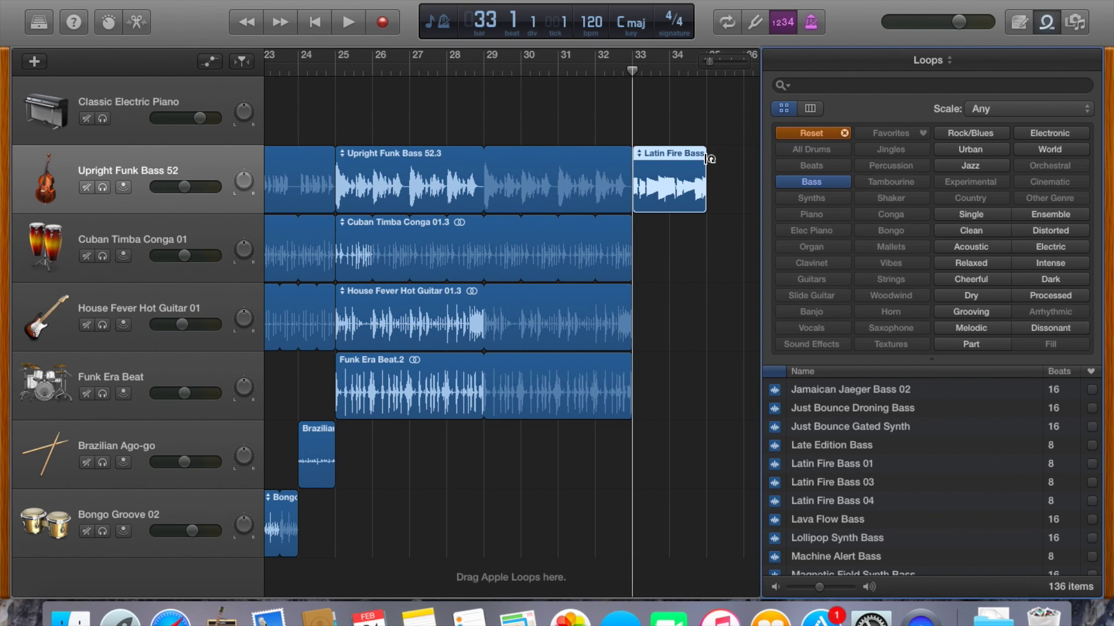
drag(709, 158, 642, 171)
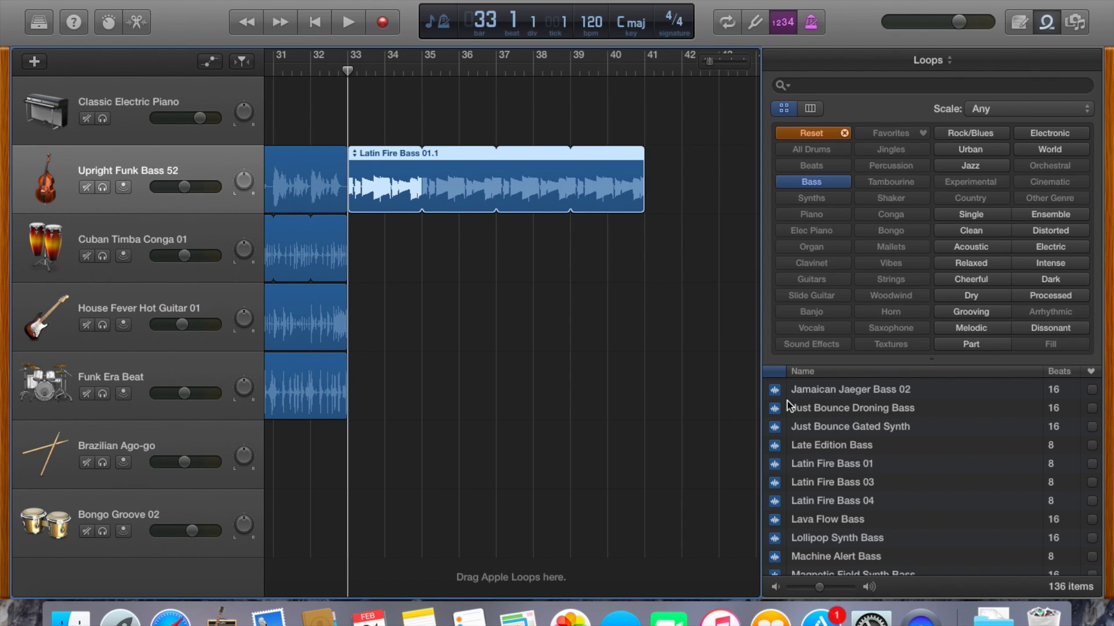
Step: Add Abstract Atmosphere 080 from the Elec Piano loops to the conga track at bar 33 and preview it
click(802, 134)
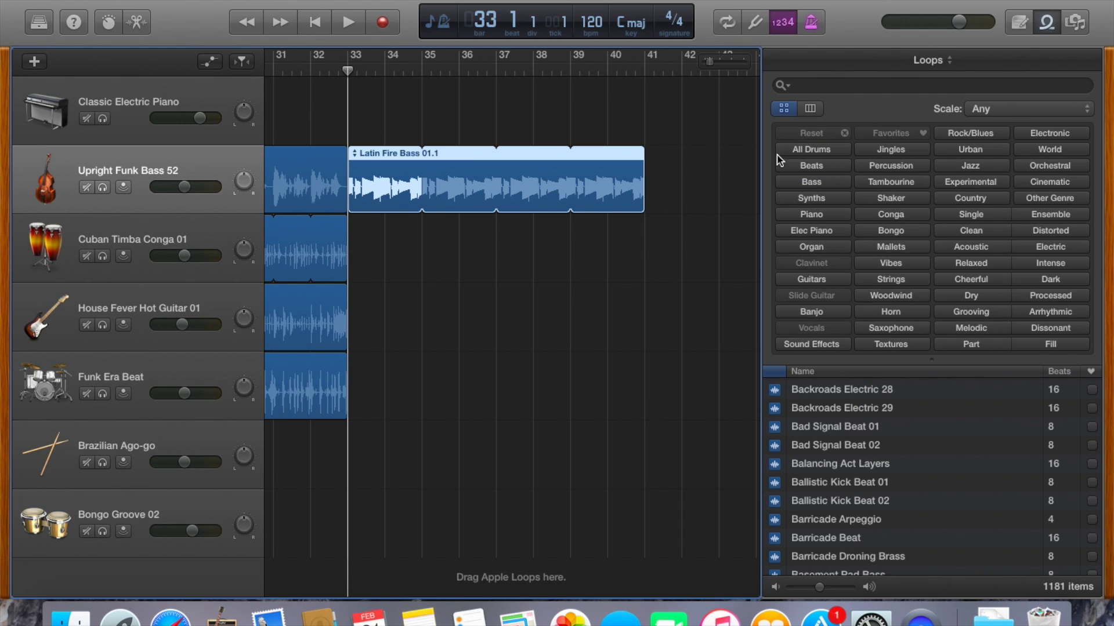
click(805, 232)
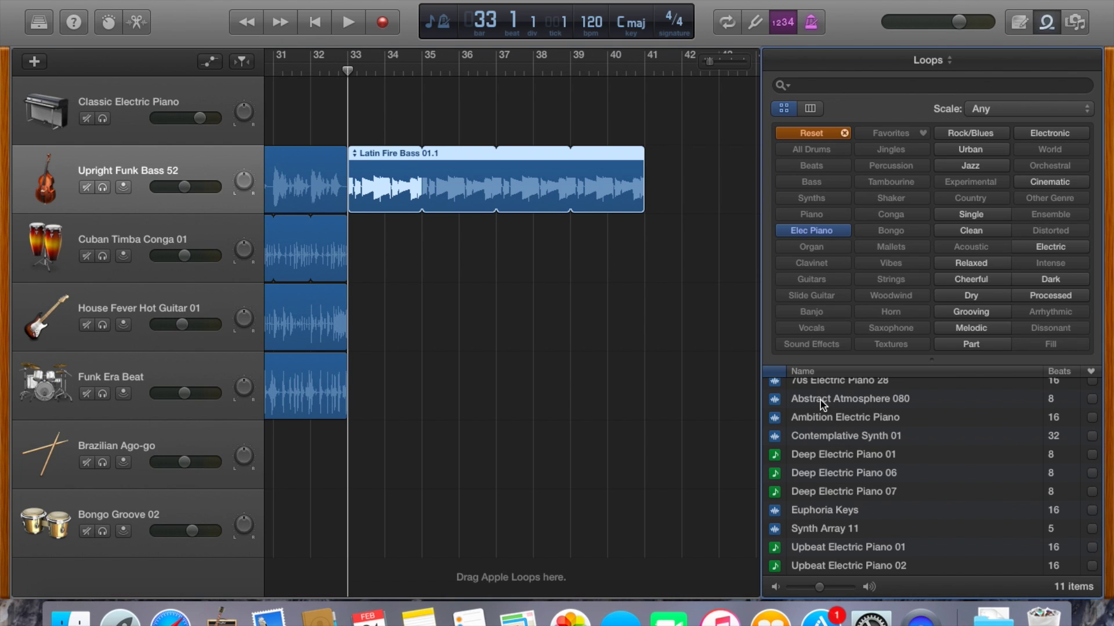
drag(821, 400, 378, 261)
click(656, 232)
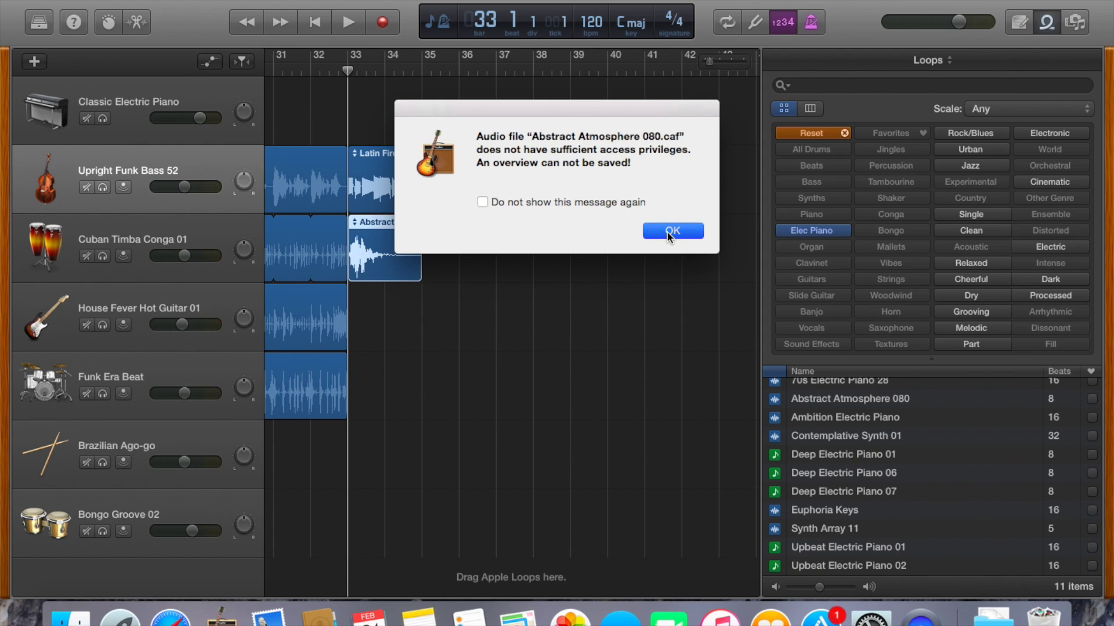
key(space)
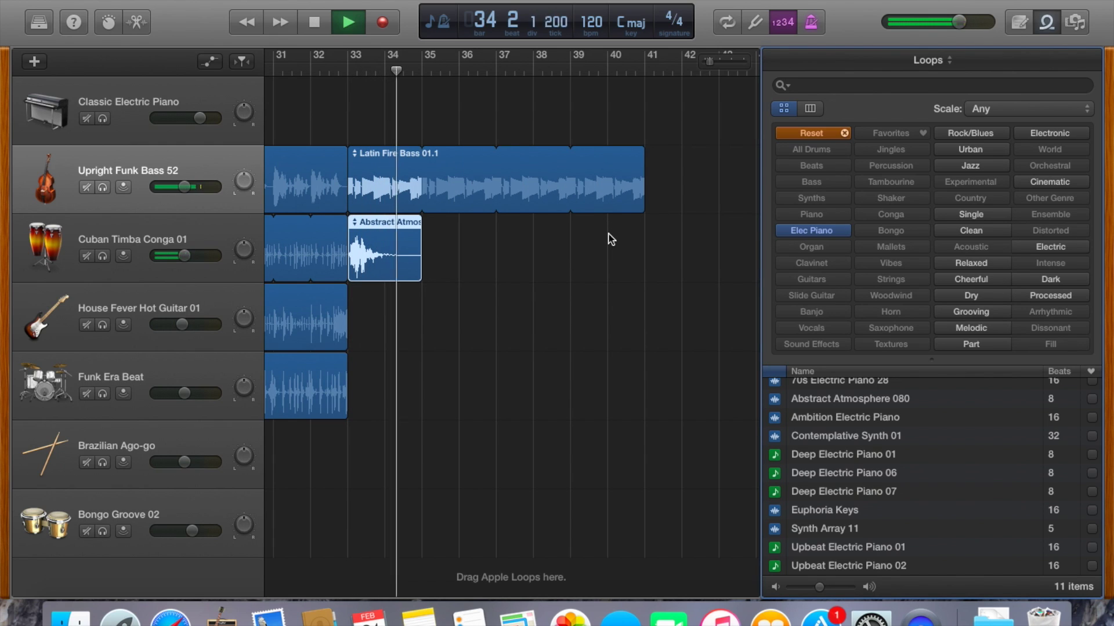
key(space)
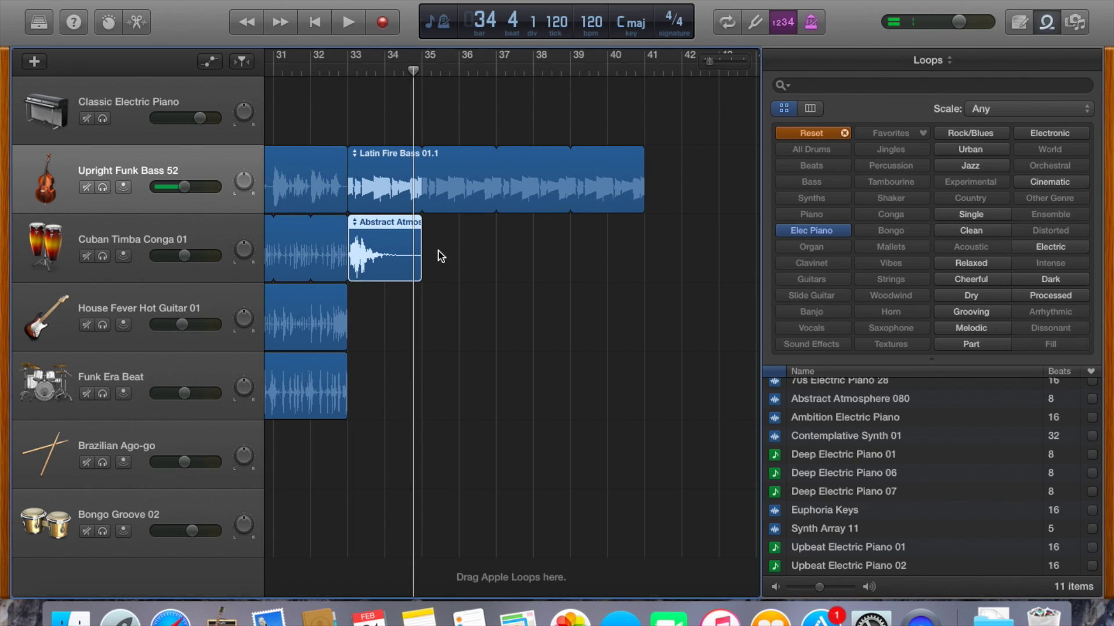
Step: Paste a copy of Abstract Atmosphere on the conga track at bar 37
click(495, 67)
key(super+v)
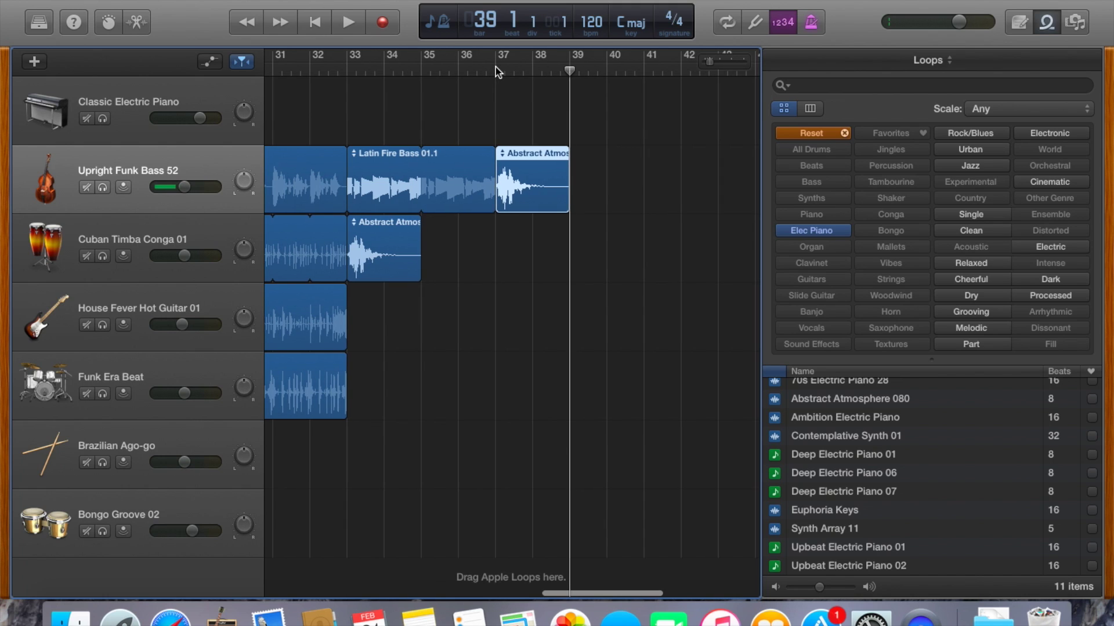
key(super+z)
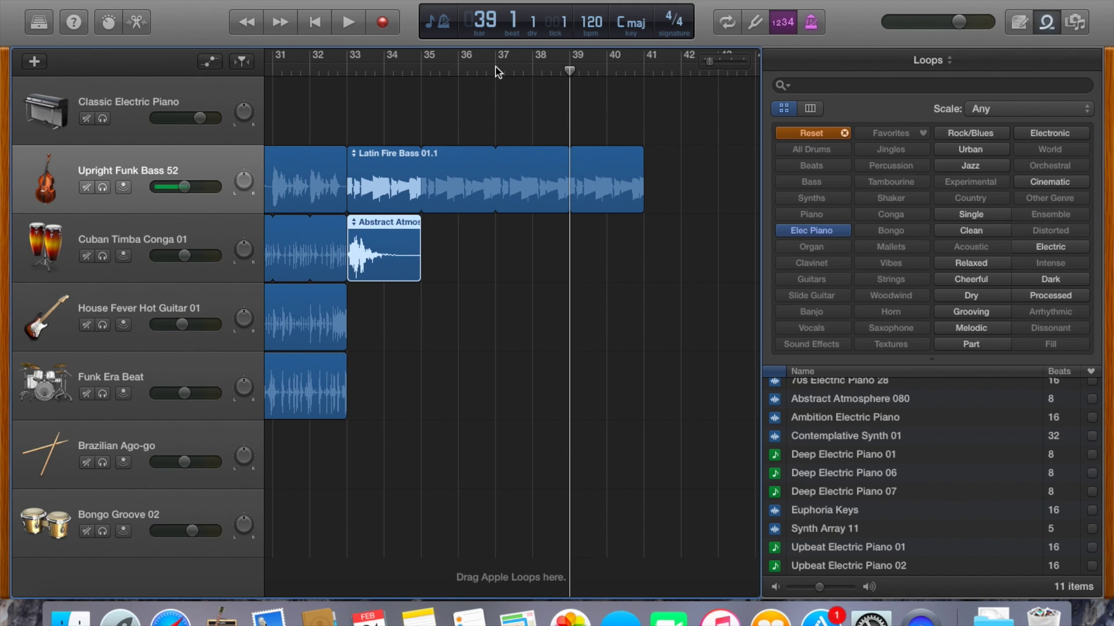
click(198, 234)
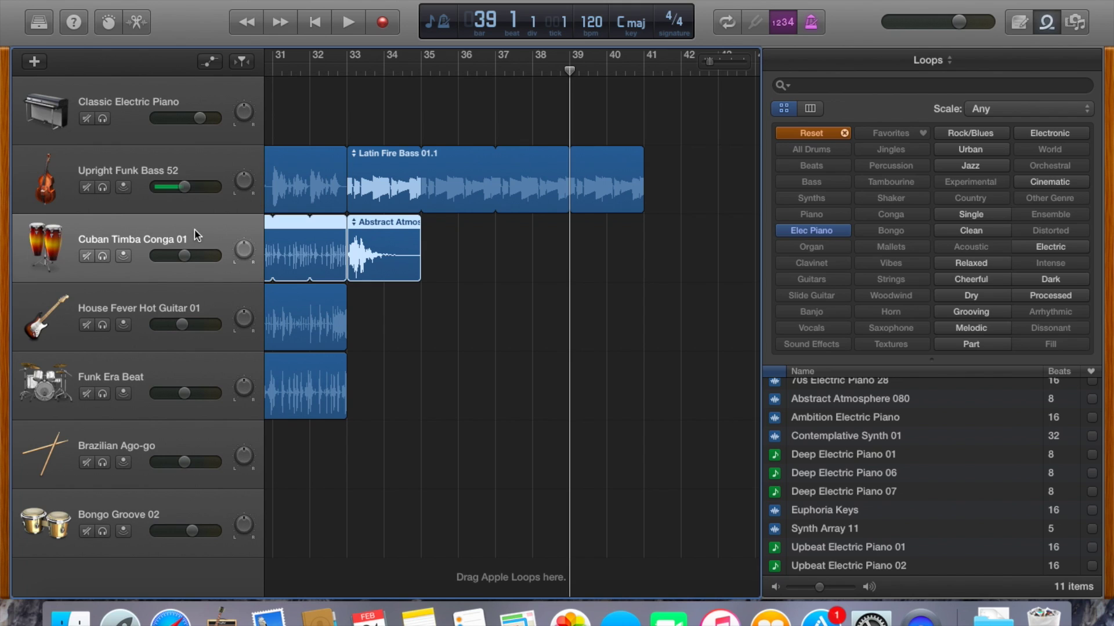
click(496, 73)
key(super+v)
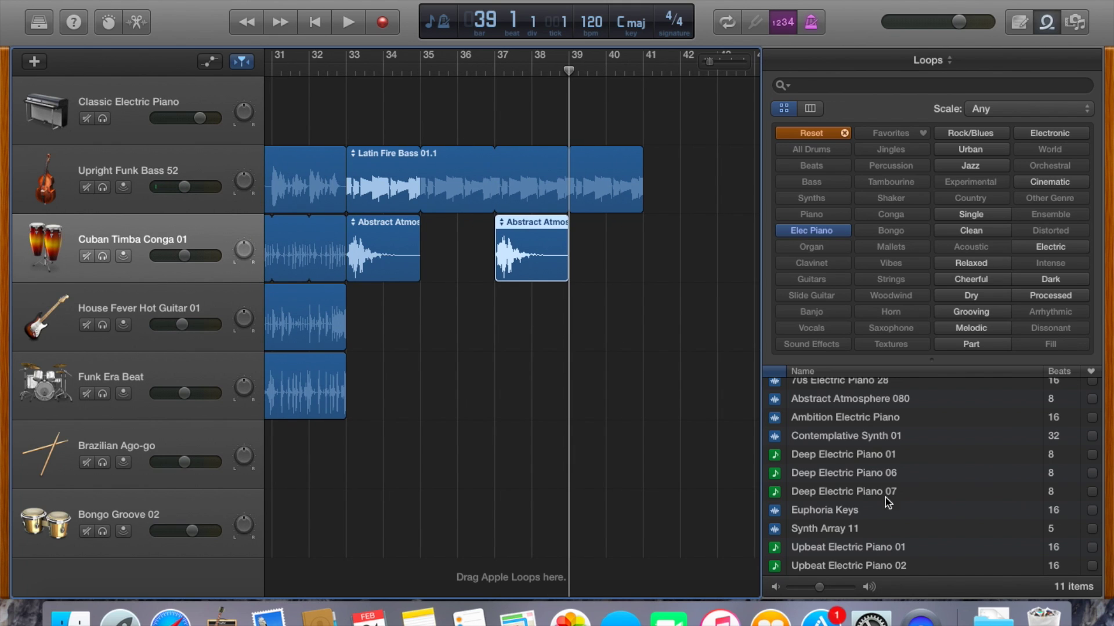
click(812, 134)
Step: Add Cuban Timba Guitar 01 from the Guitars loops to the guitar track at bar 33, looped to bar 41
click(810, 280)
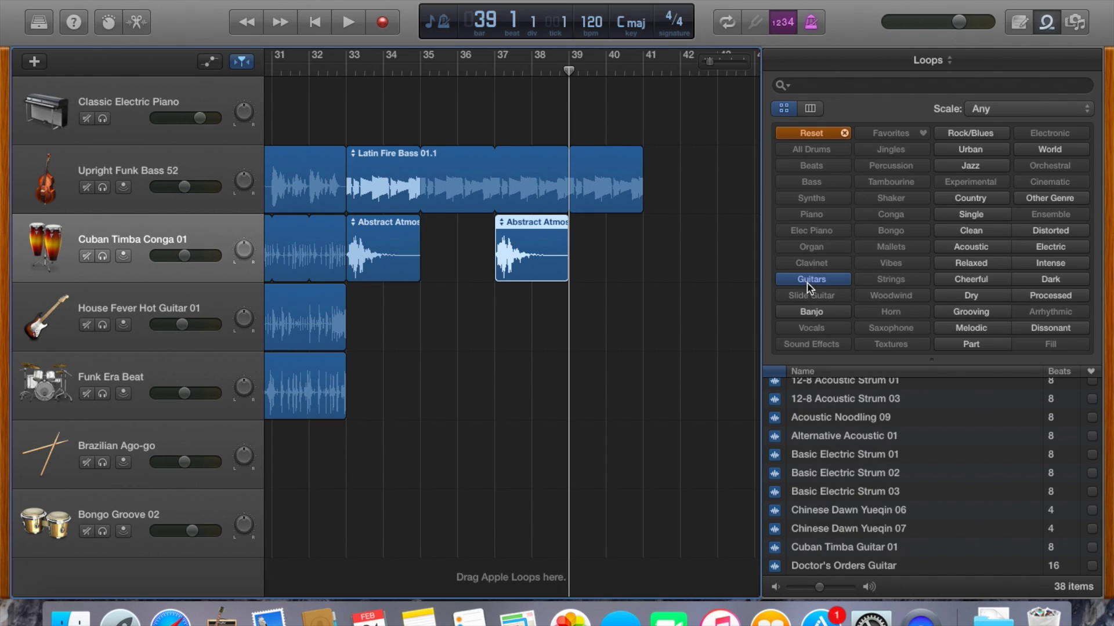
scroll(824, 523, down, 4)
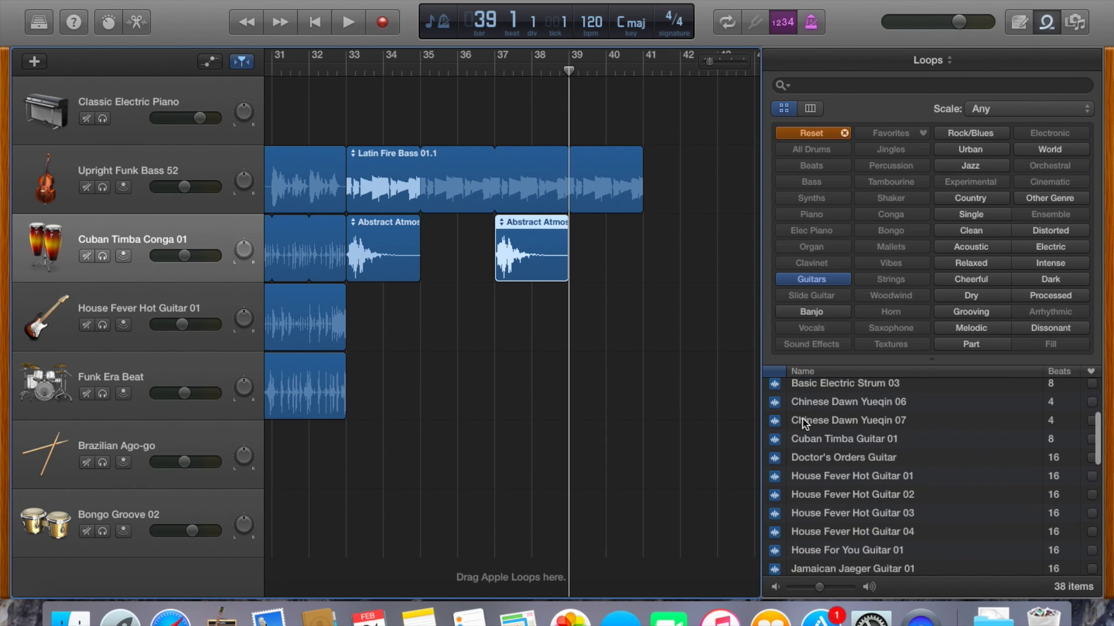
drag(816, 437, 371, 335)
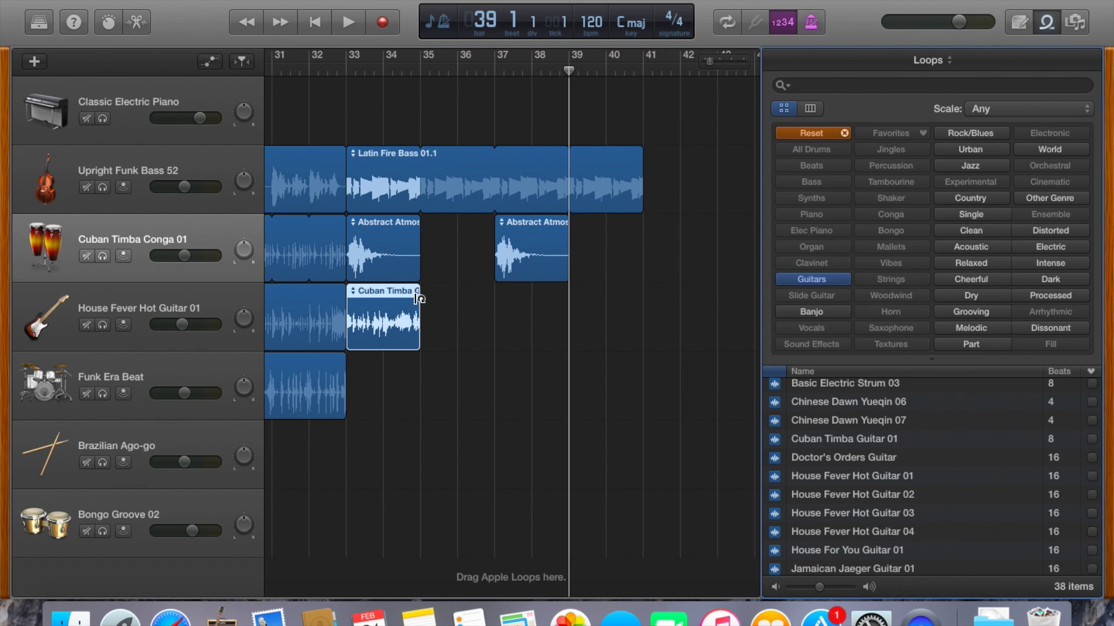
drag(421, 297, 650, 299)
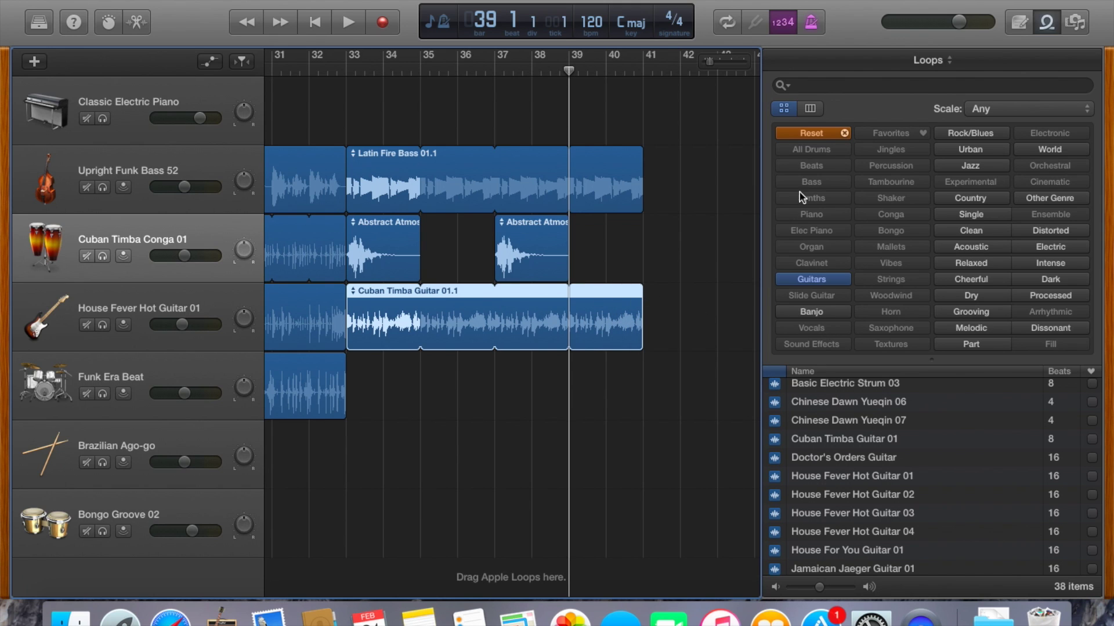
Step: Place Big Maracas 02 from the Shaker loops on Funk Era Beat at bar 33, looped to bar 41
click(807, 135)
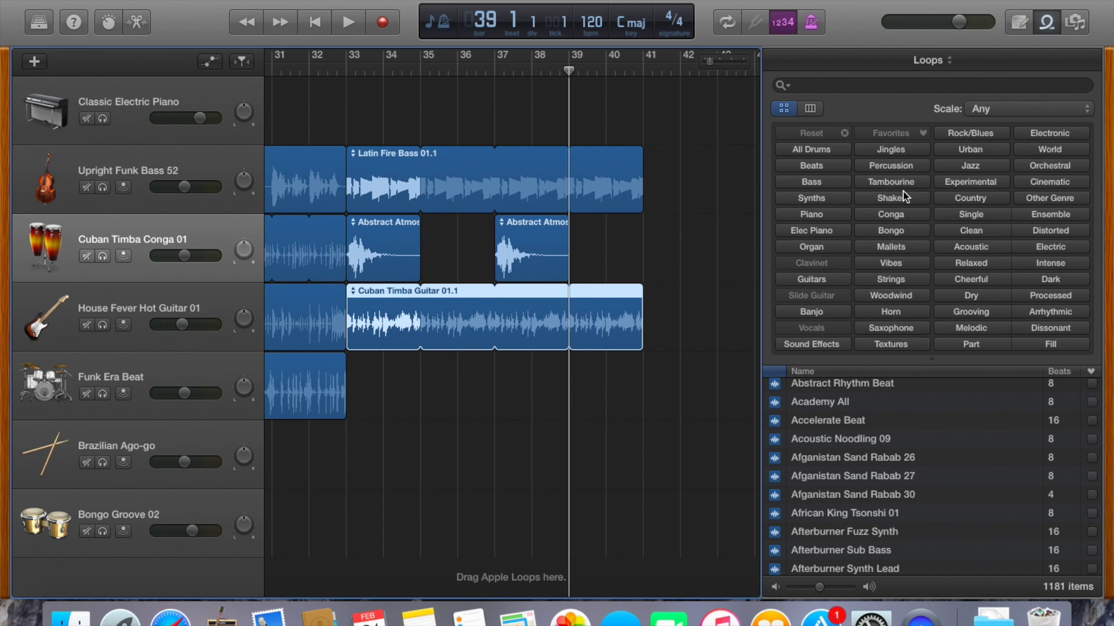
click(901, 199)
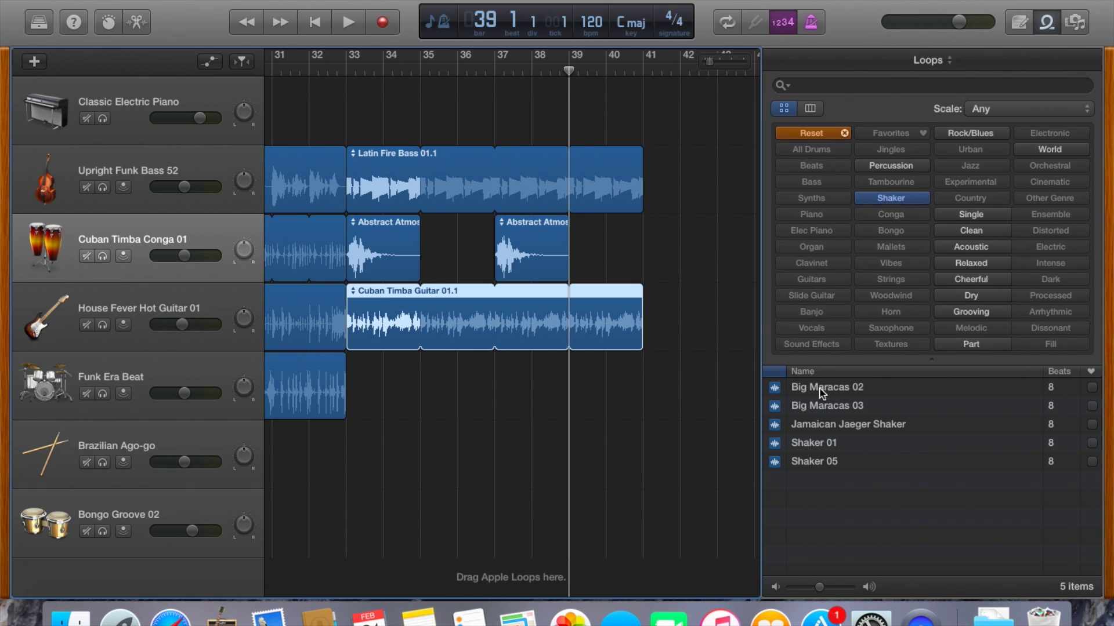
drag(819, 391, 418, 369)
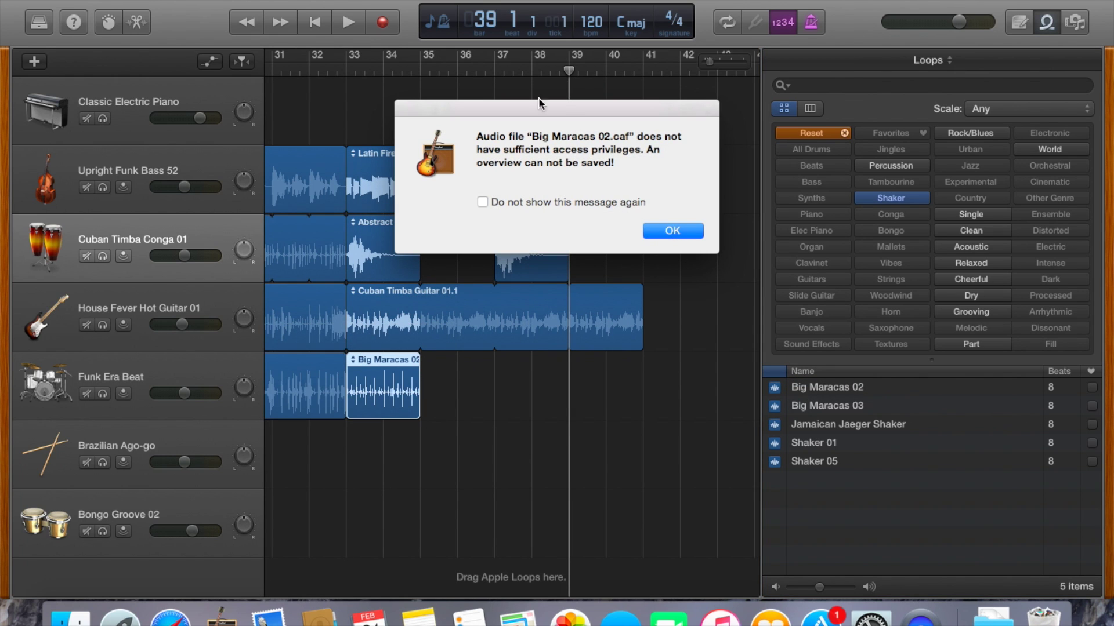
click(673, 232)
drag(419, 359, 645, 380)
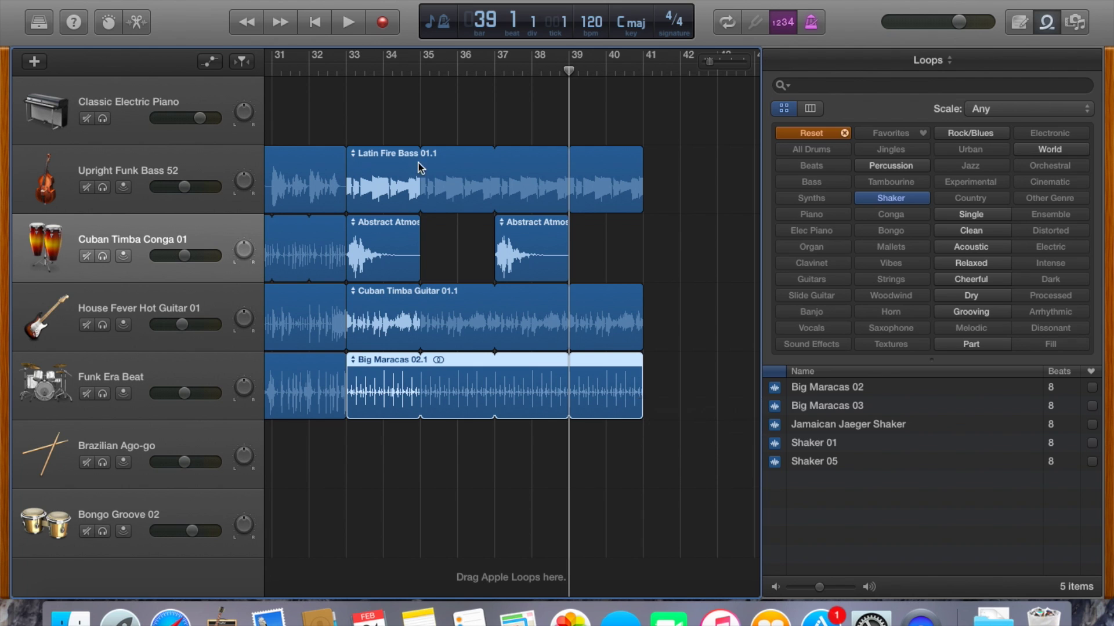
Step: Play the C section from bar 33 and stop it
click(337, 67)
key(space)
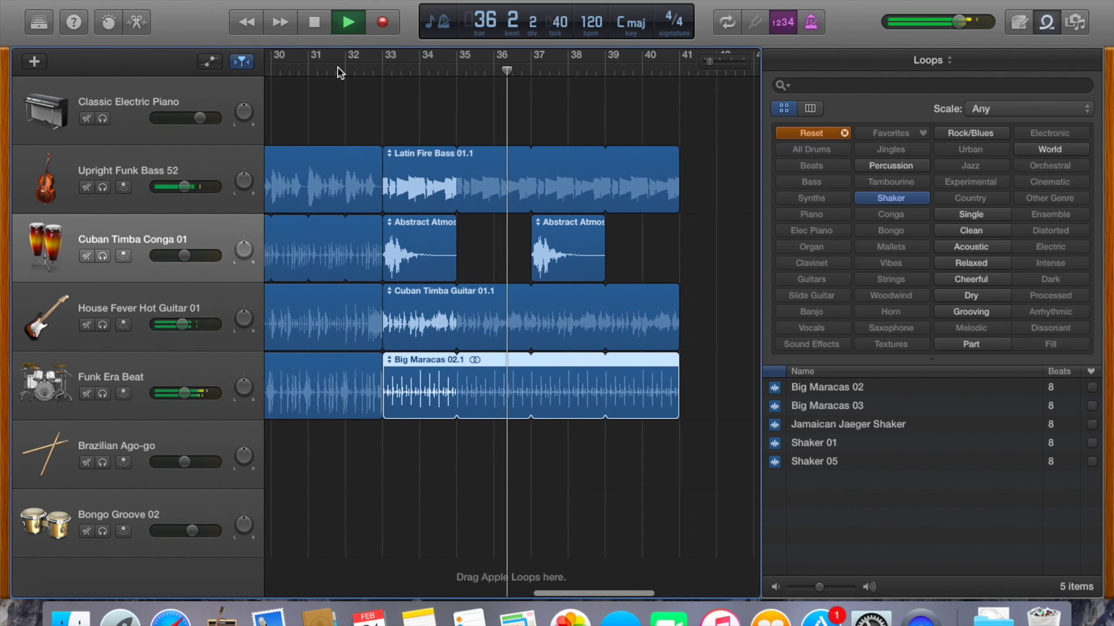
key(space)
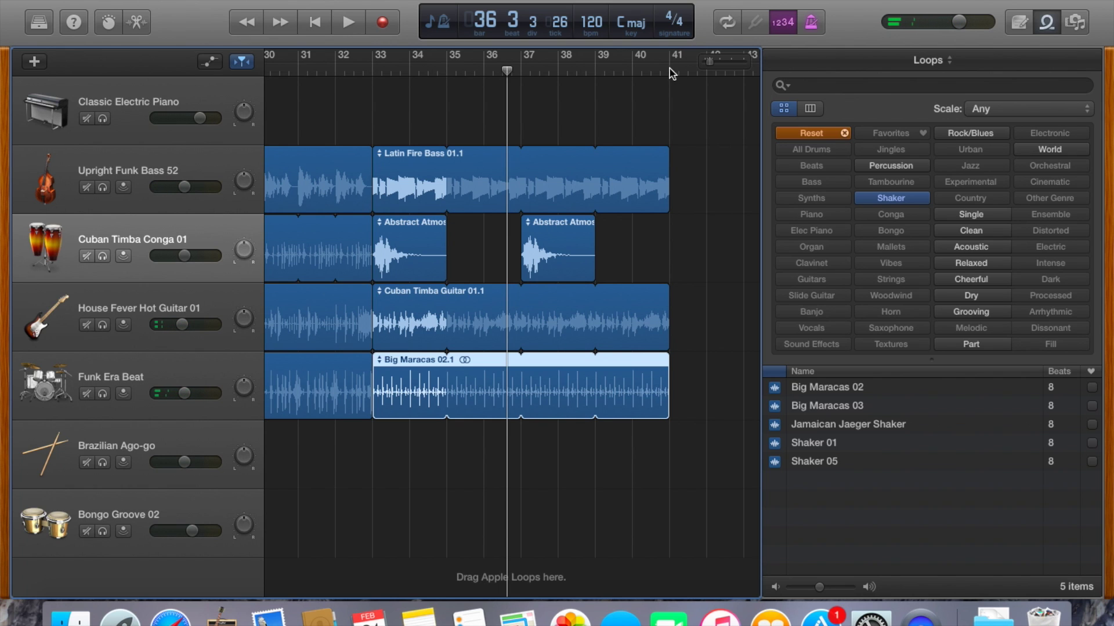
Step: Set bar 41 with Upright Funk Bass 52 as the paste target, undoing a stray paste
scroll(630, 101, left, 5)
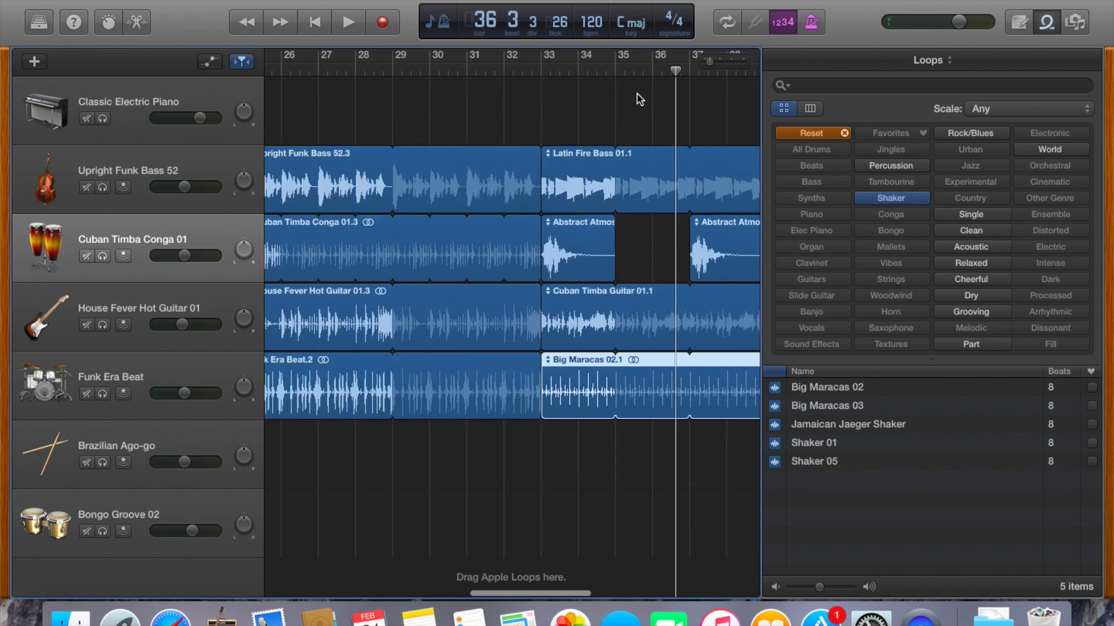
scroll(639, 99, left, 20)
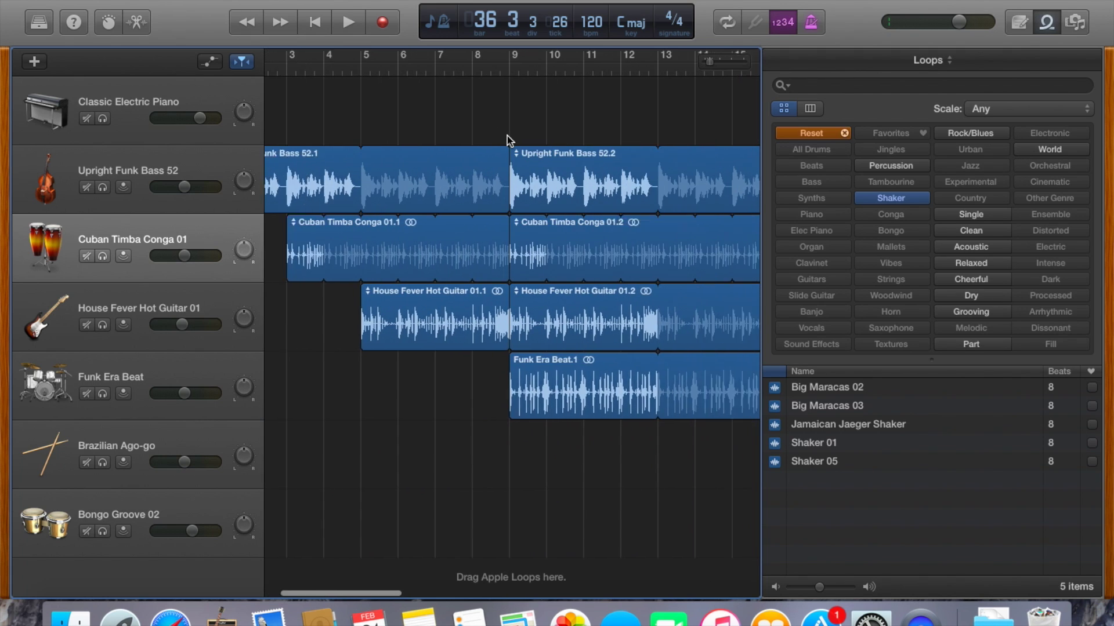
scroll(507, 141, right, 3)
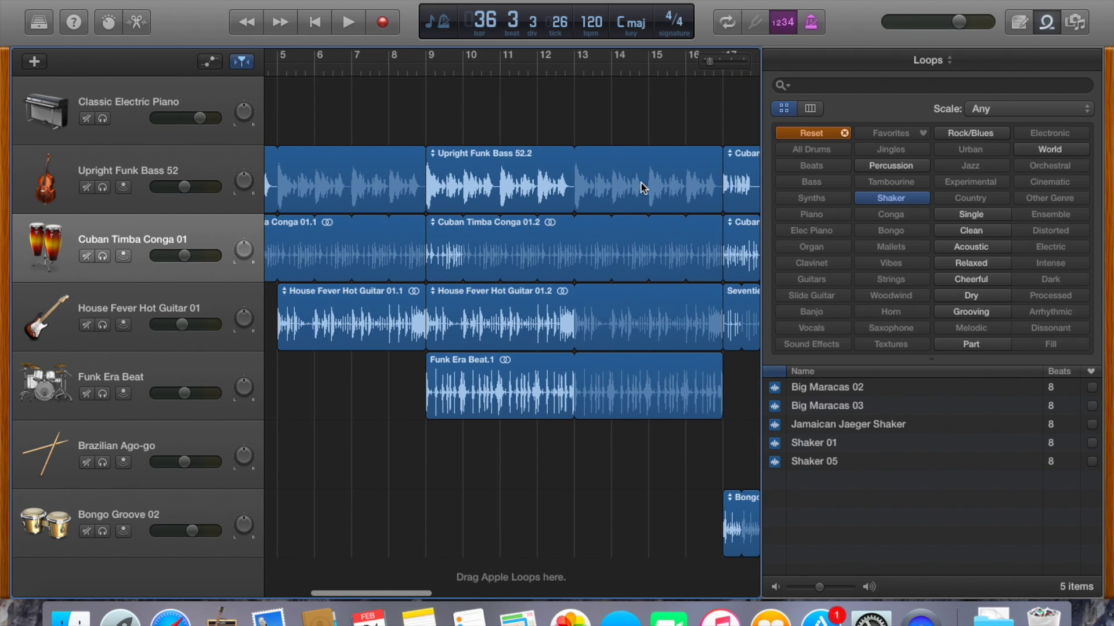
scroll(641, 184, right, 10)
scroll(642, 186, right, 6)
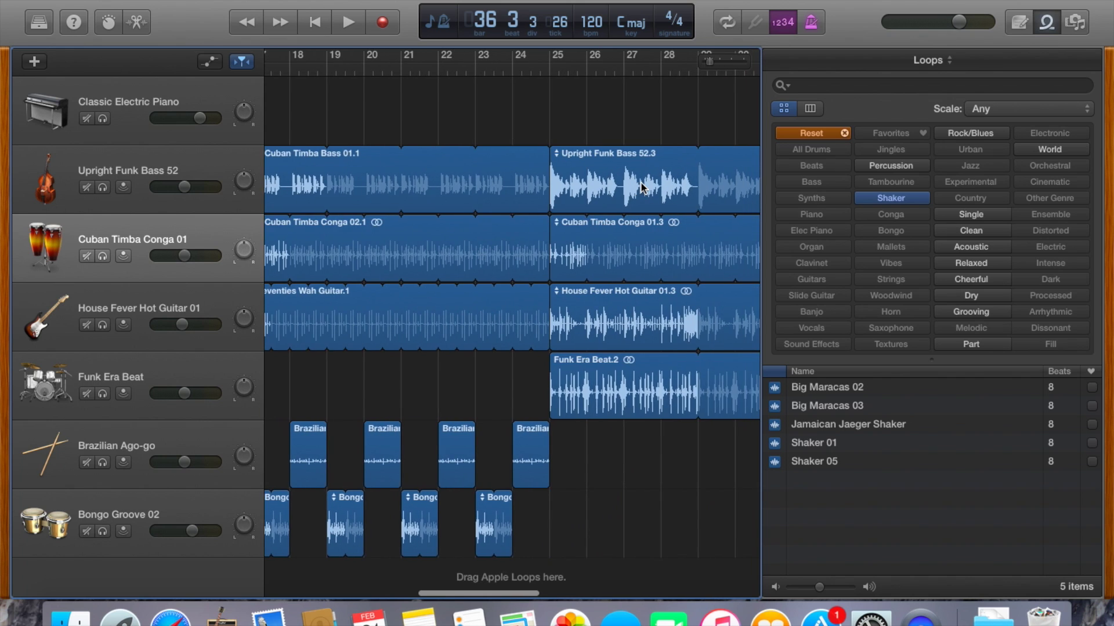
scroll(642, 187, right, 10)
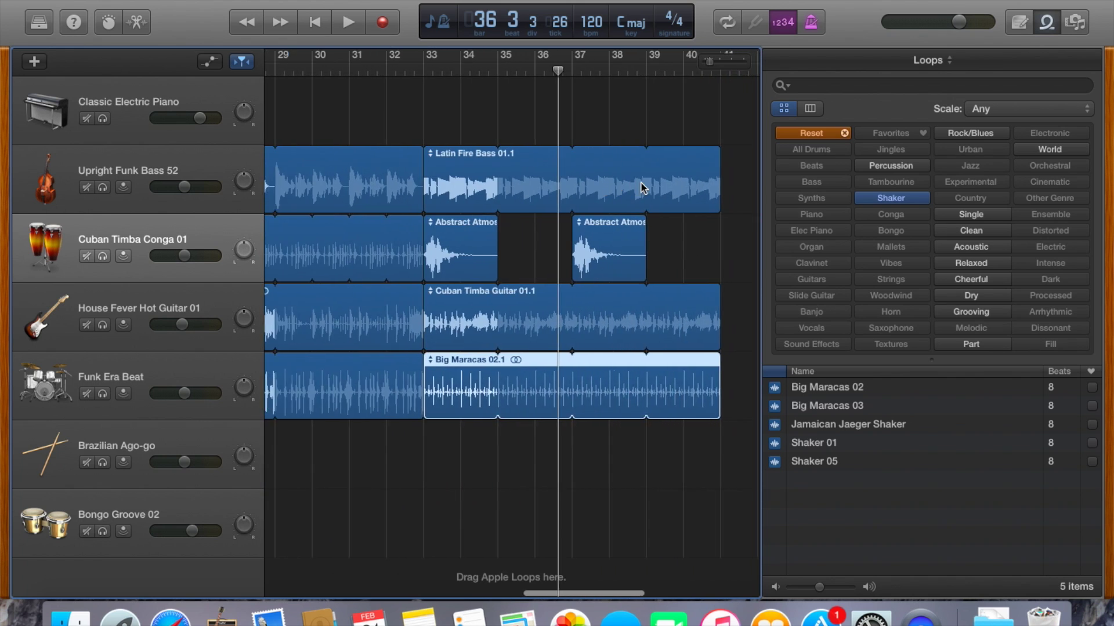
click(648, 62)
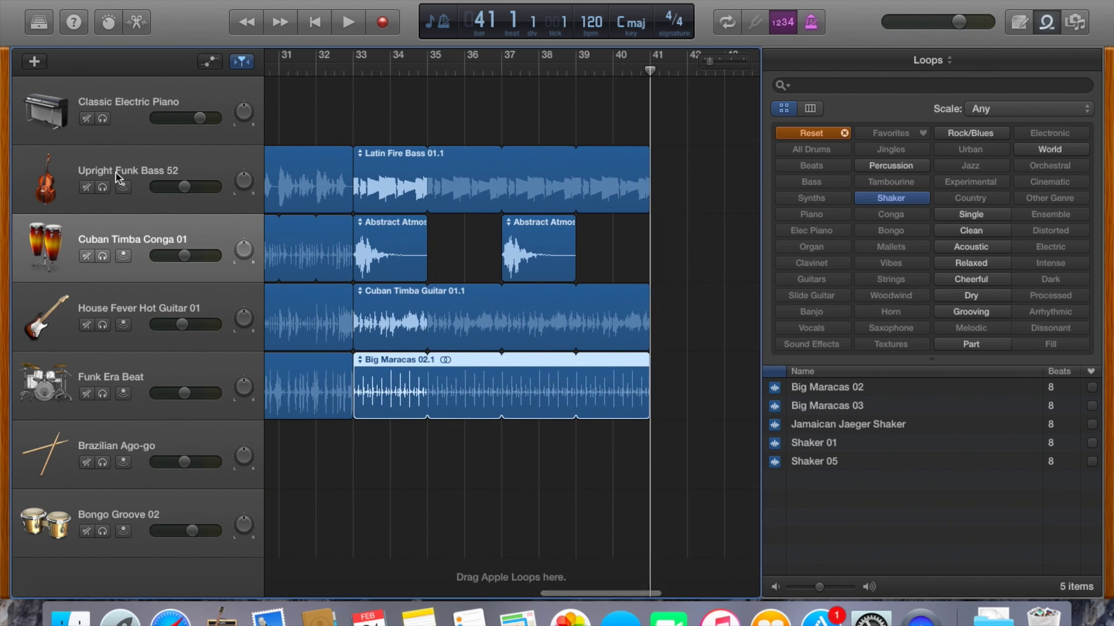
click(132, 165)
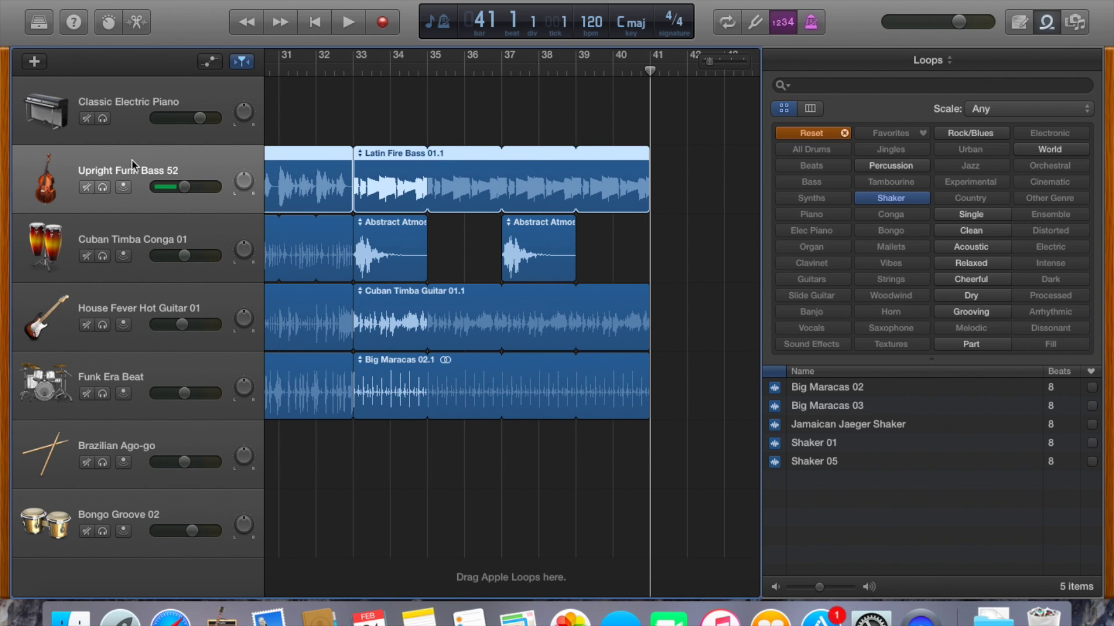
key(ctrl+v)
key(ctrl+z)
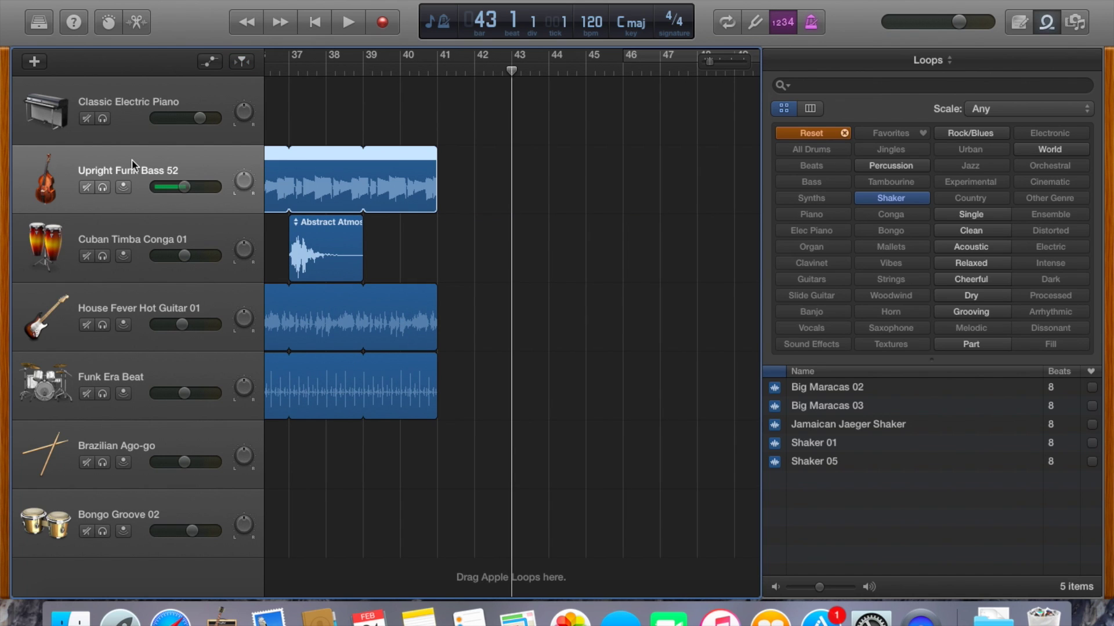
Step: Select the four A-section regions at bar 9 and return the playhead to bar 41
scroll(377, 323, left, 20)
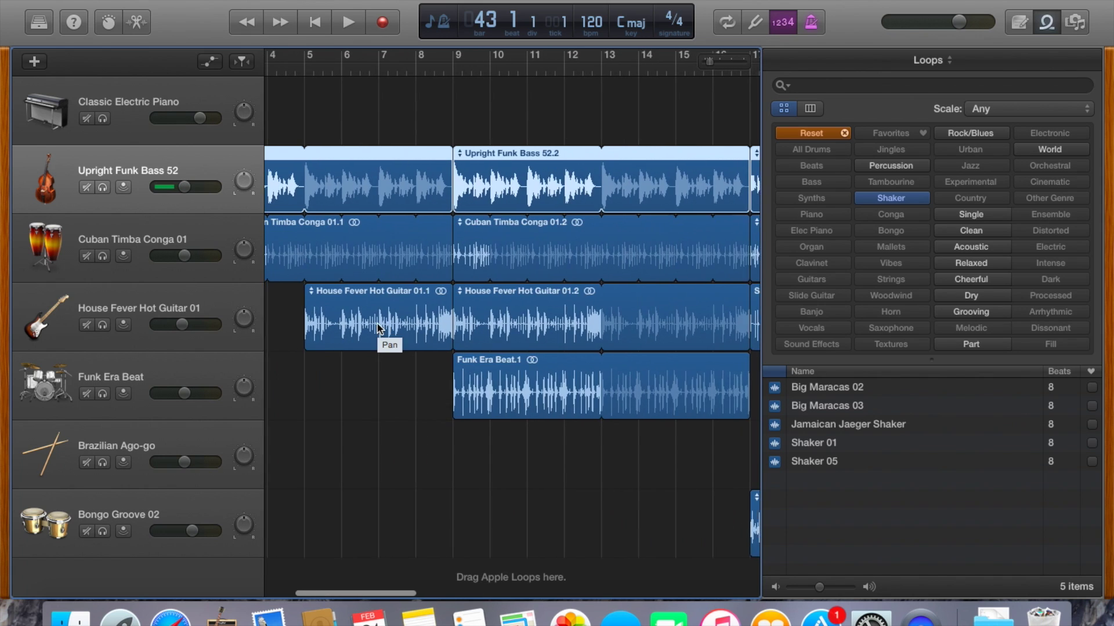
scroll(441, 226, left, 1)
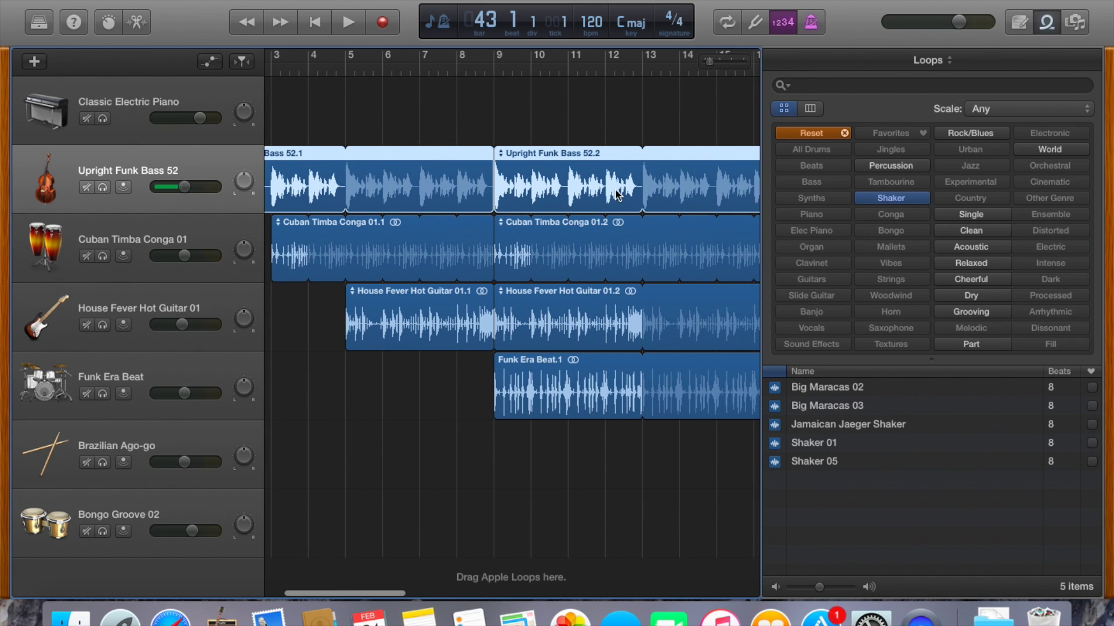
click(586, 139)
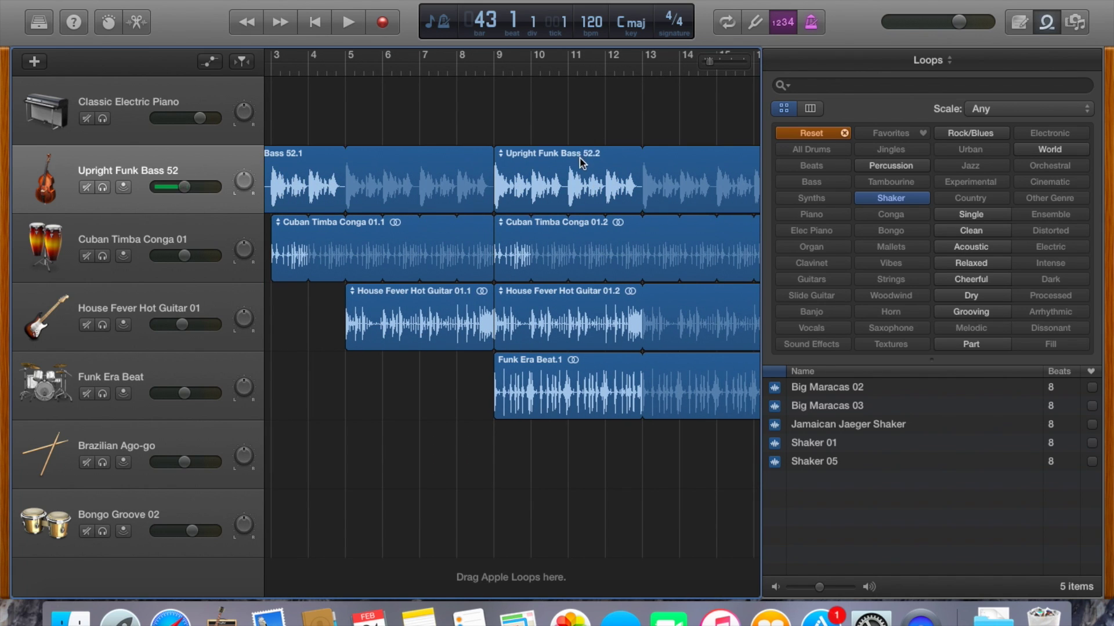
click(583, 165)
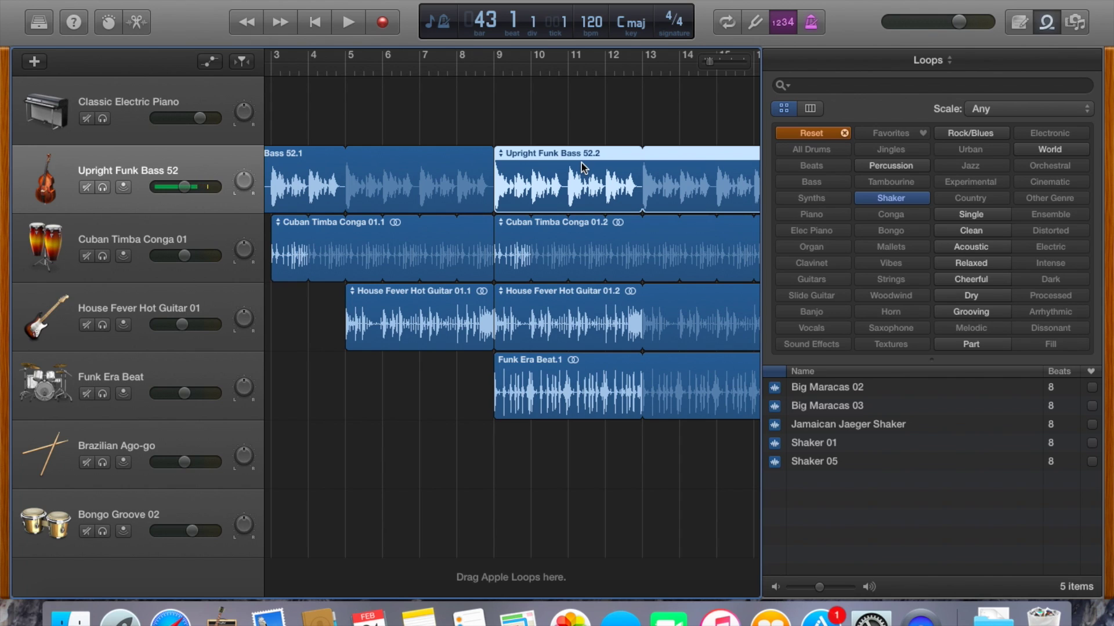
shift+click(590, 253)
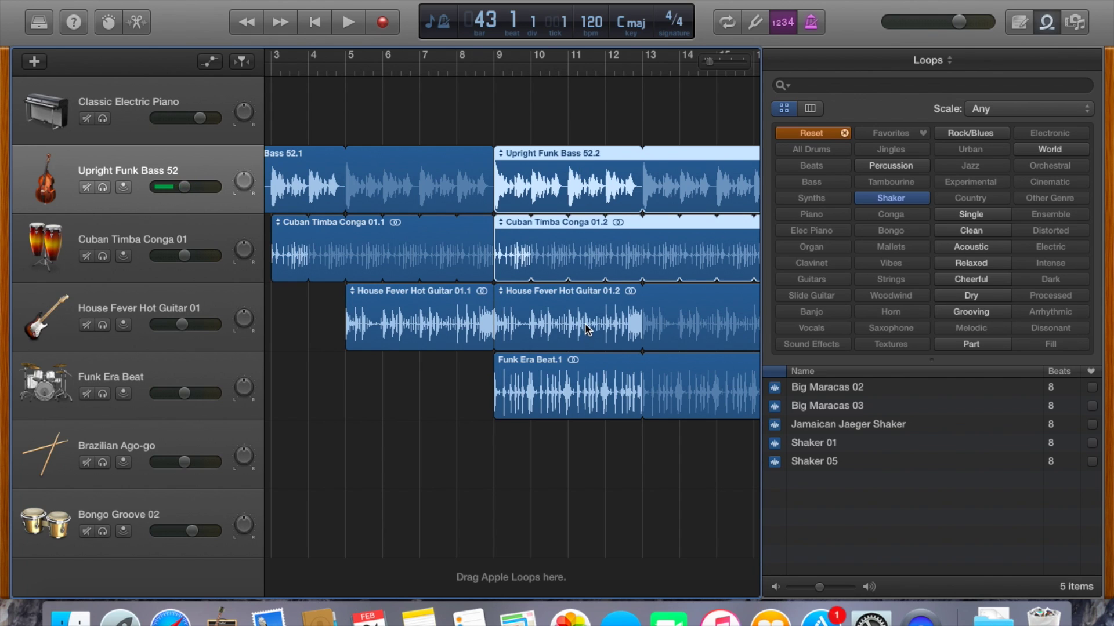
shift+click(587, 329)
shift+click(589, 388)
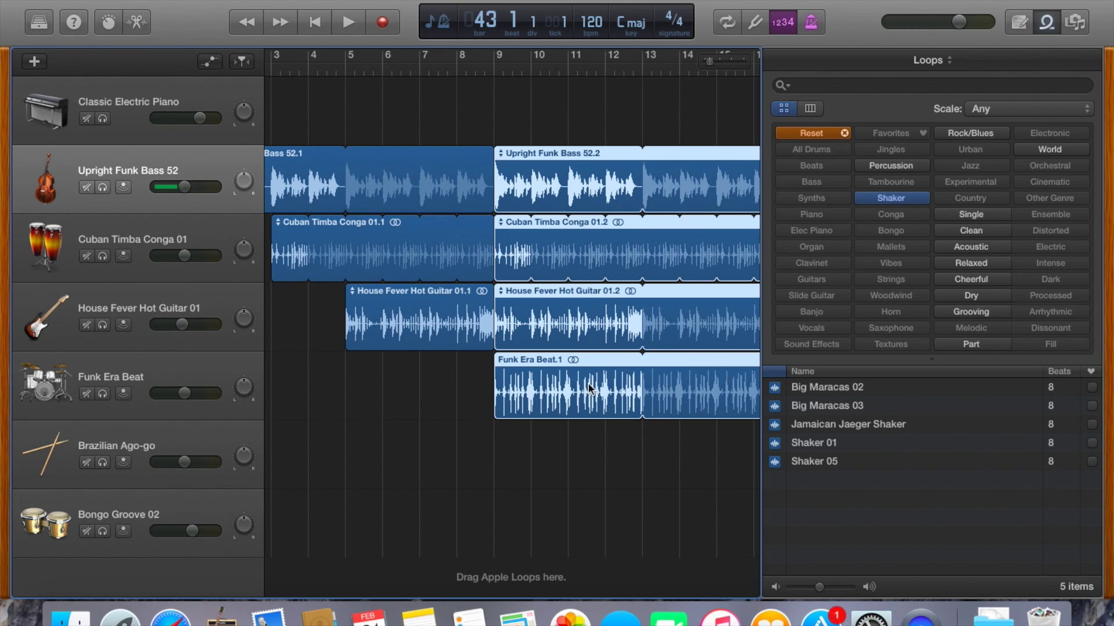
scroll(588, 388, right, 15)
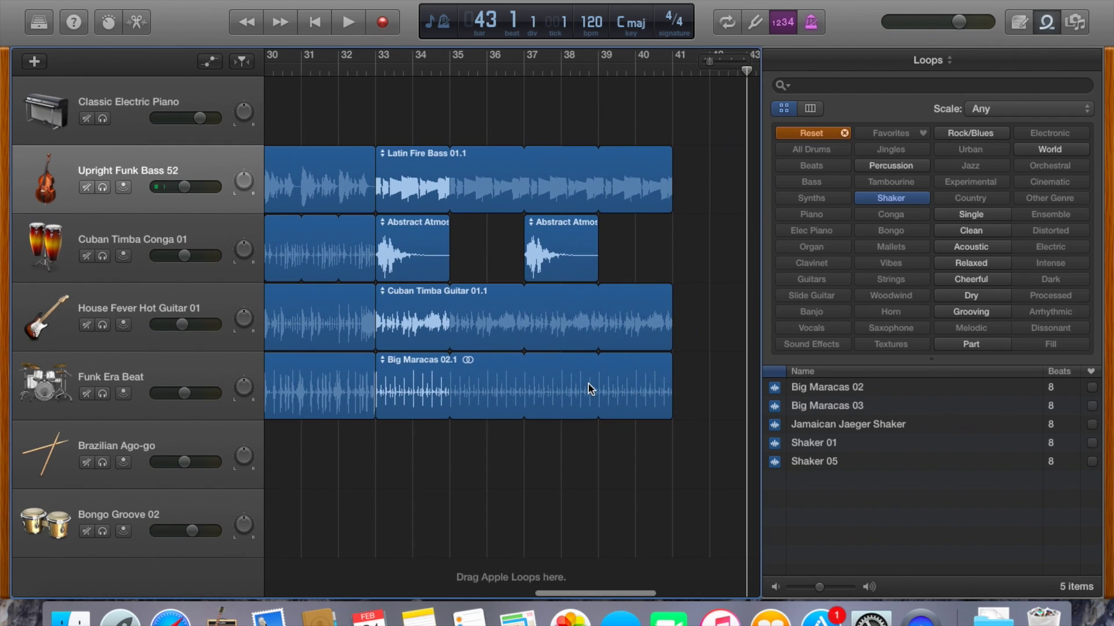
click(672, 70)
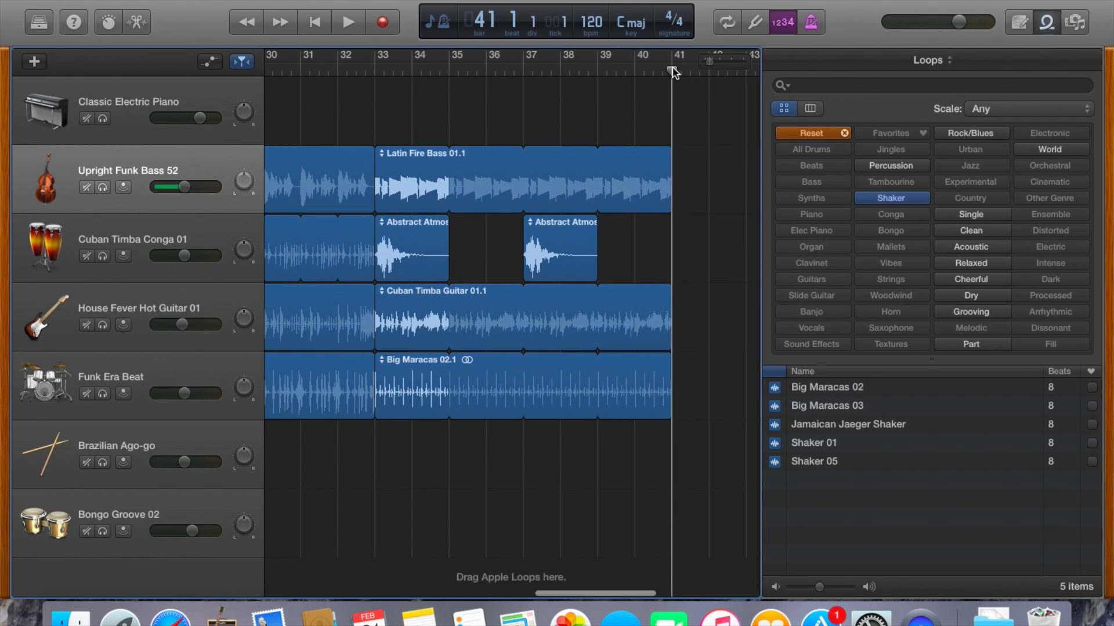
Step: Paste the A-section bass, conga, guitar and beat regions at bar 41 and review the full arrangement
key(super+v)
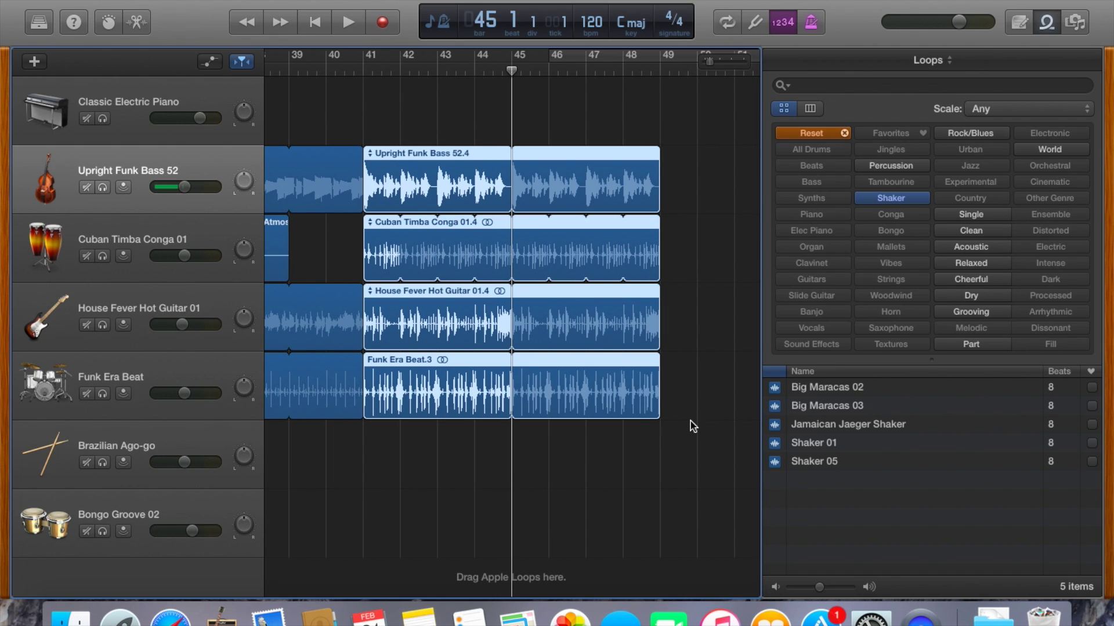
scroll(621, 391, left, 4)
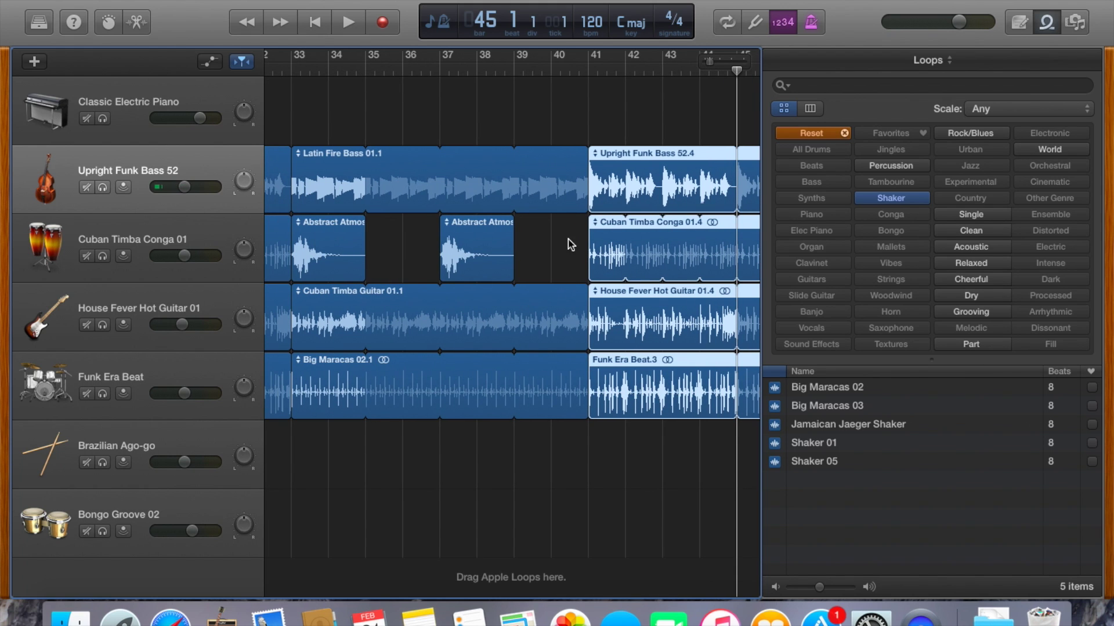
scroll(571, 244, left, 20)
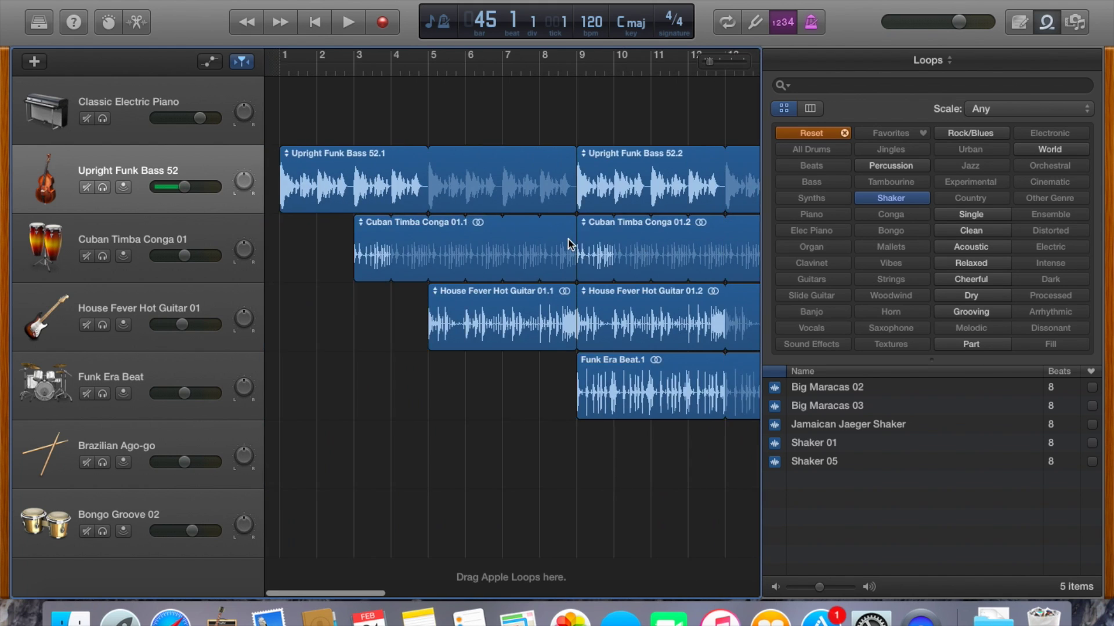
scroll(682, 163, right, 2)
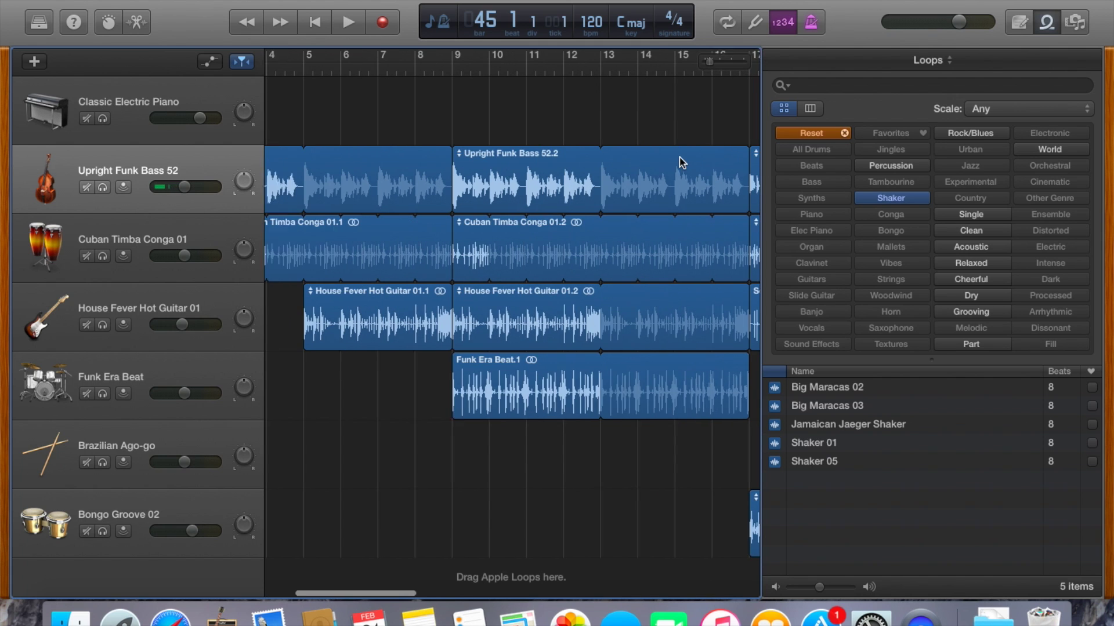
scroll(621, 266, right, 5)
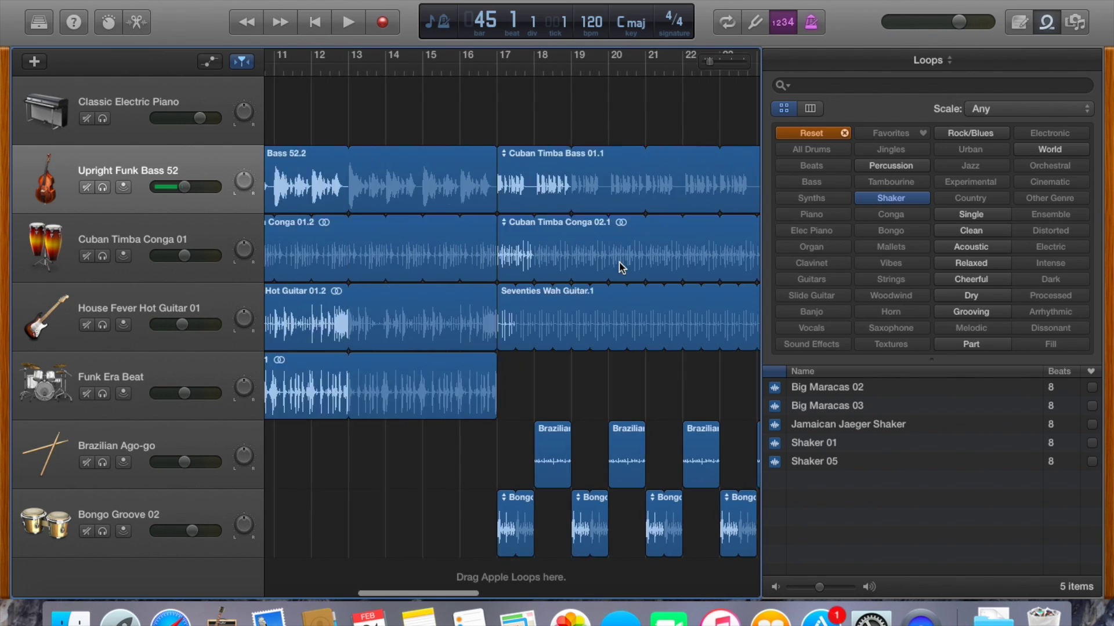
scroll(620, 266, right, 10)
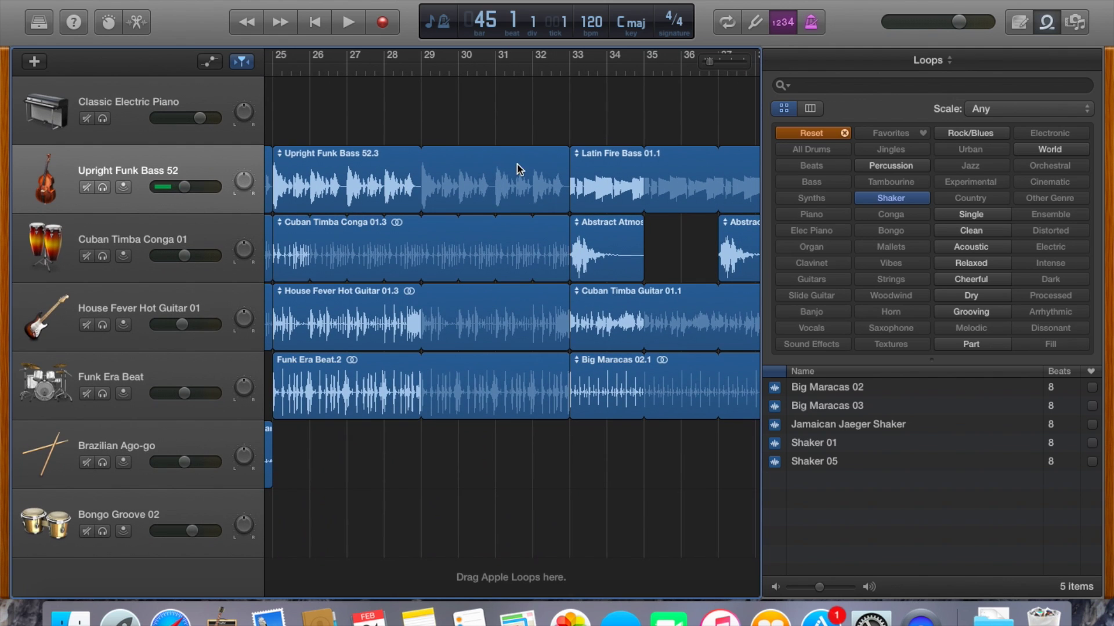
scroll(525, 191, right, 4)
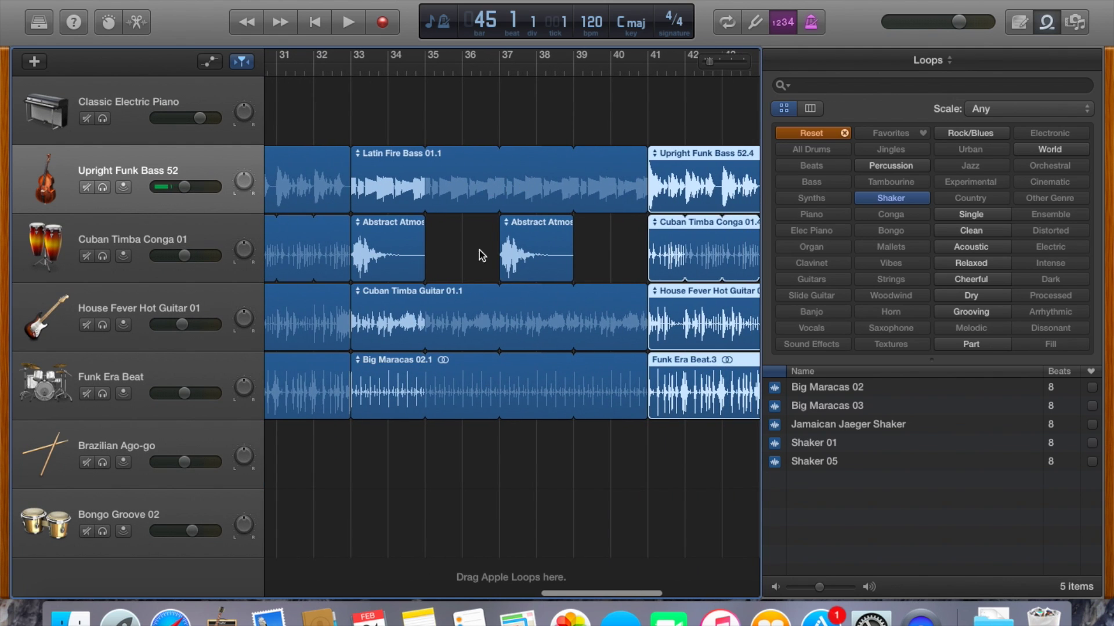
scroll(476, 211, right, 3)
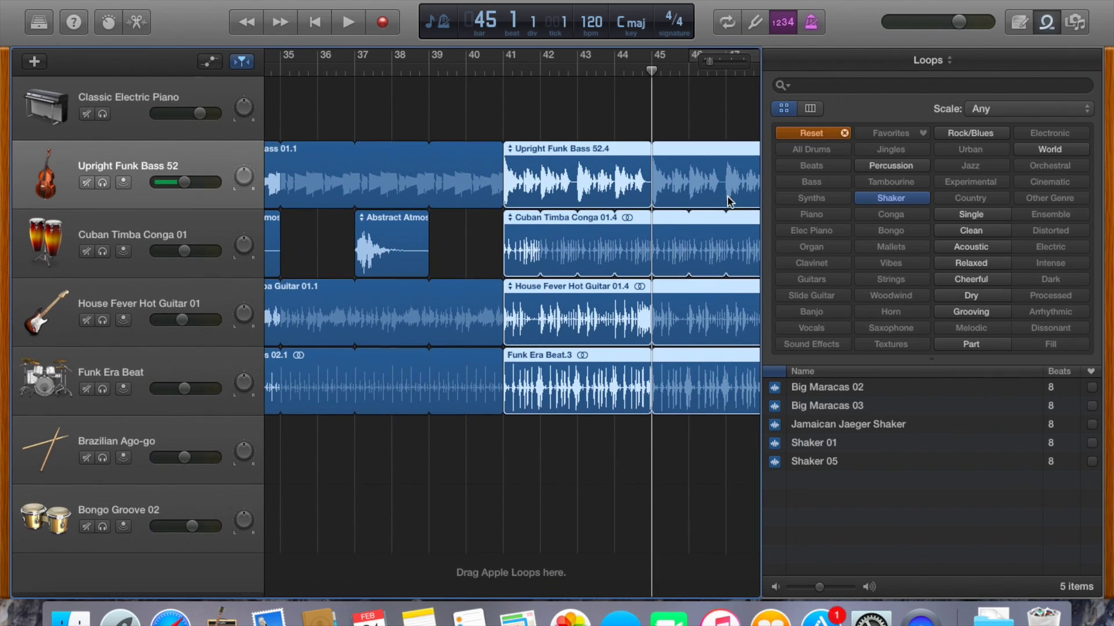